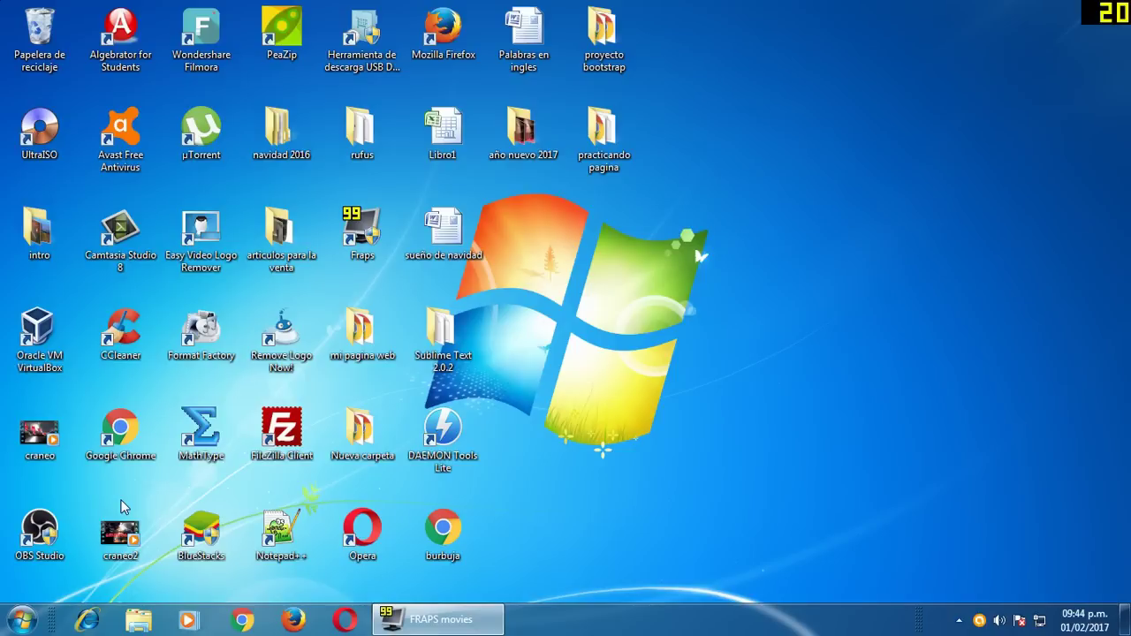
{"action": "left_click_drag", "start_coordinate": [666, 504], "coordinate": [1, 4]}
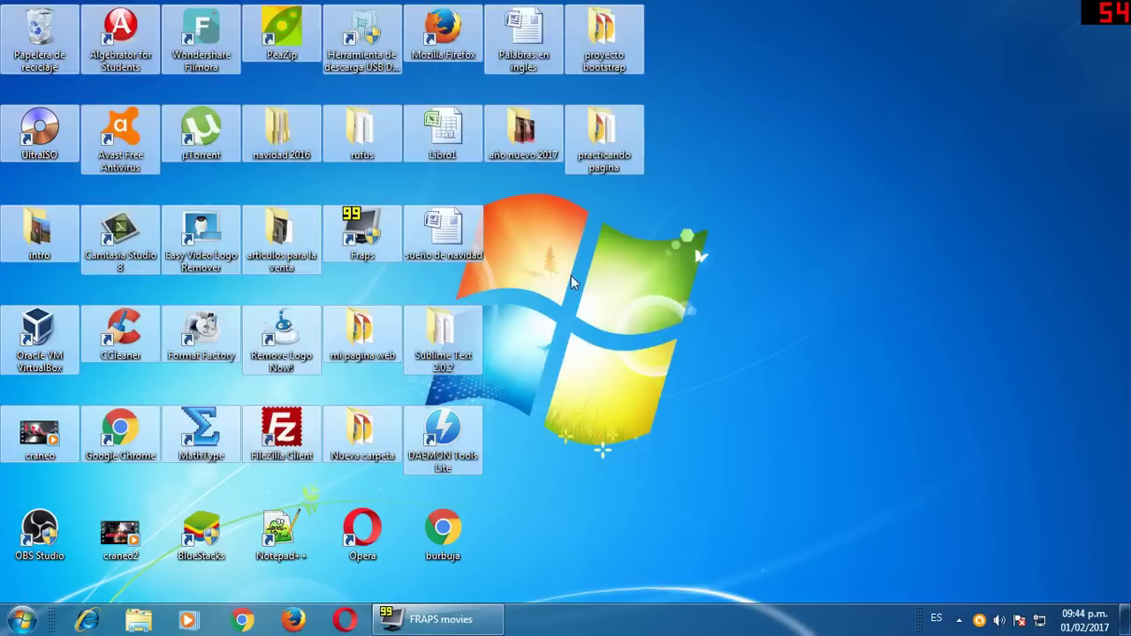
{"action": "left_click", "coordinate": [666, 291]}
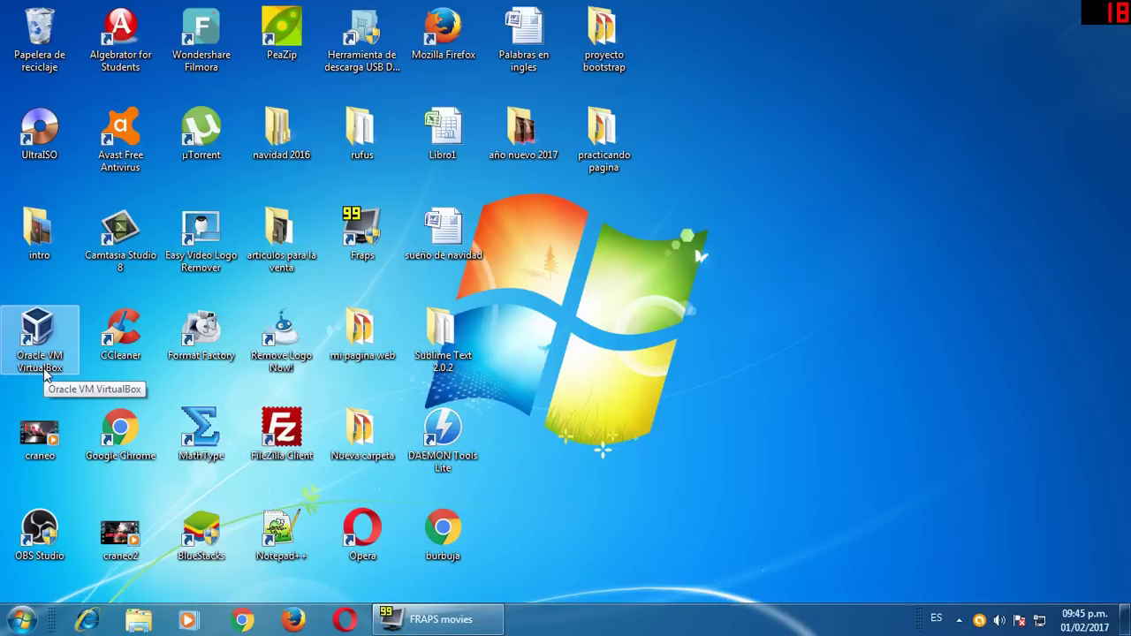
Step: Launch Oracle VM VirtualBox and start the w732 virtual machine
{"action": "left_click", "coordinate": [42, 339]}
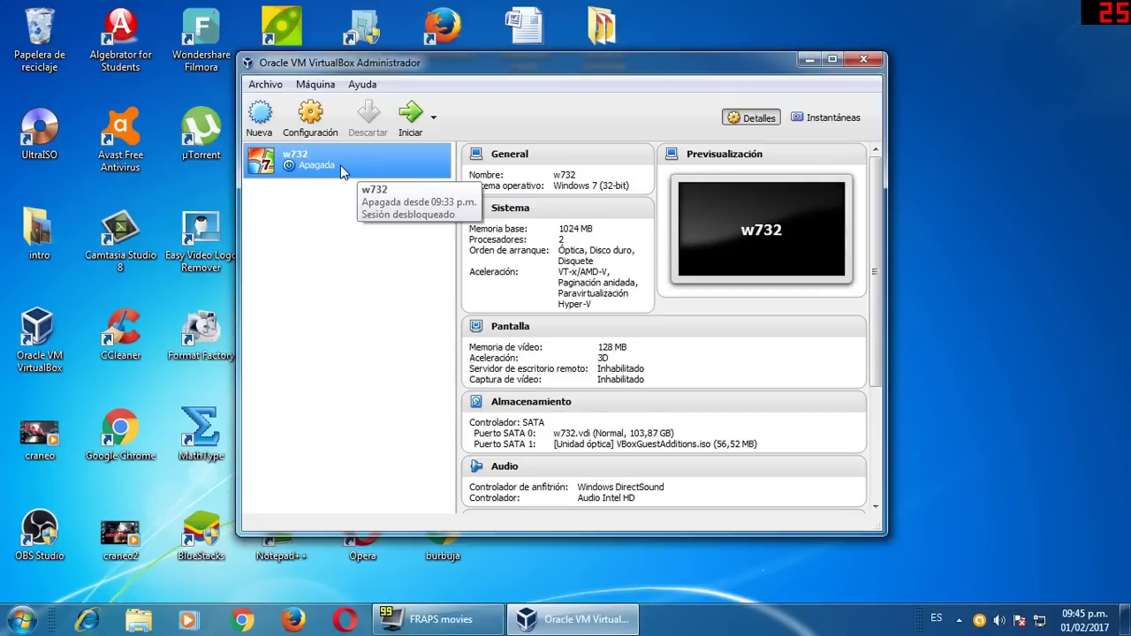
{"action": "double_click", "coordinate": [339, 165]}
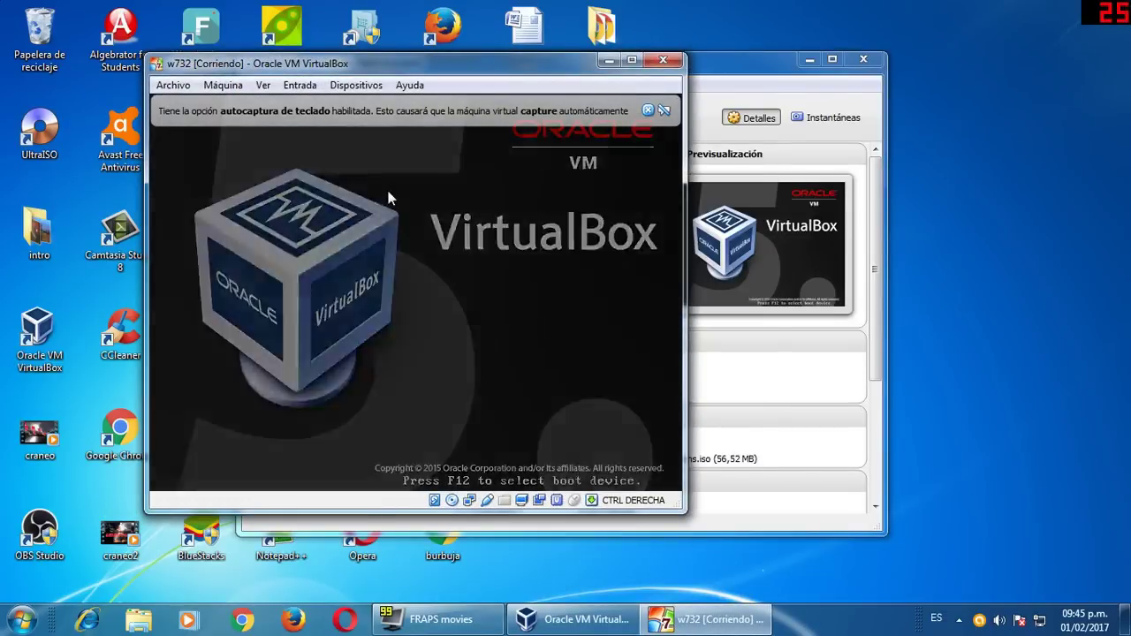
{"action": "left_click", "coordinate": [386, 189]}
{"action": "left_click", "coordinate": [414, 360]}
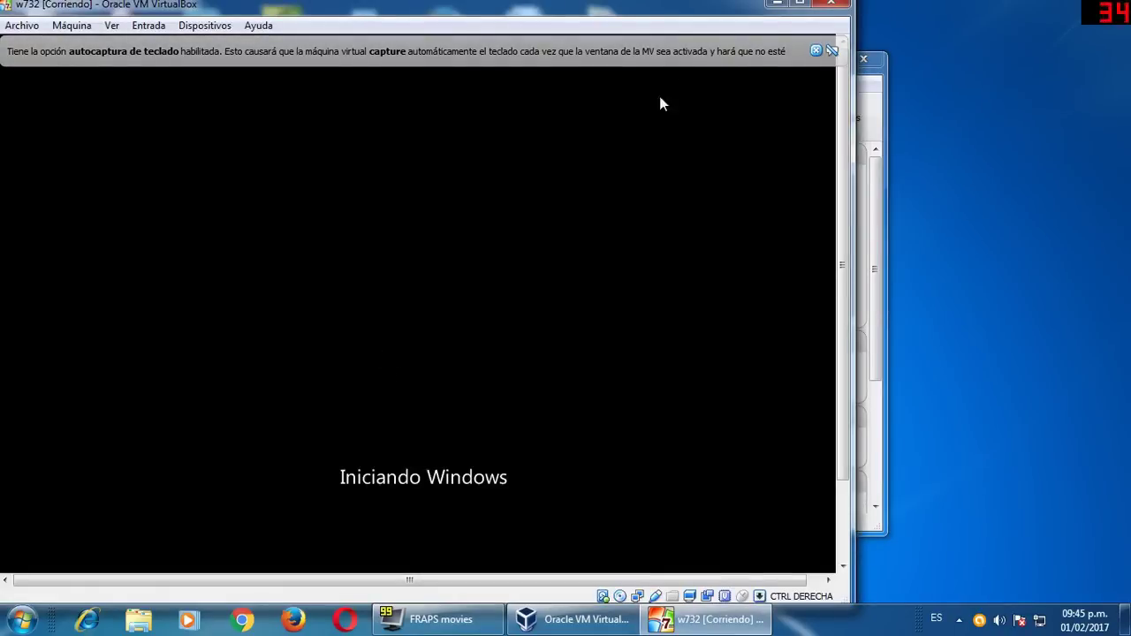
Step: Dismiss the keyboard capture and mouse integration notices of the w732 machine and reposition its window on the host desktop
{"action": "left_click", "coordinate": [815, 51]}
{"action": "left_click_drag", "start_coordinate": [553, 13], "coordinate": [678, 21]}
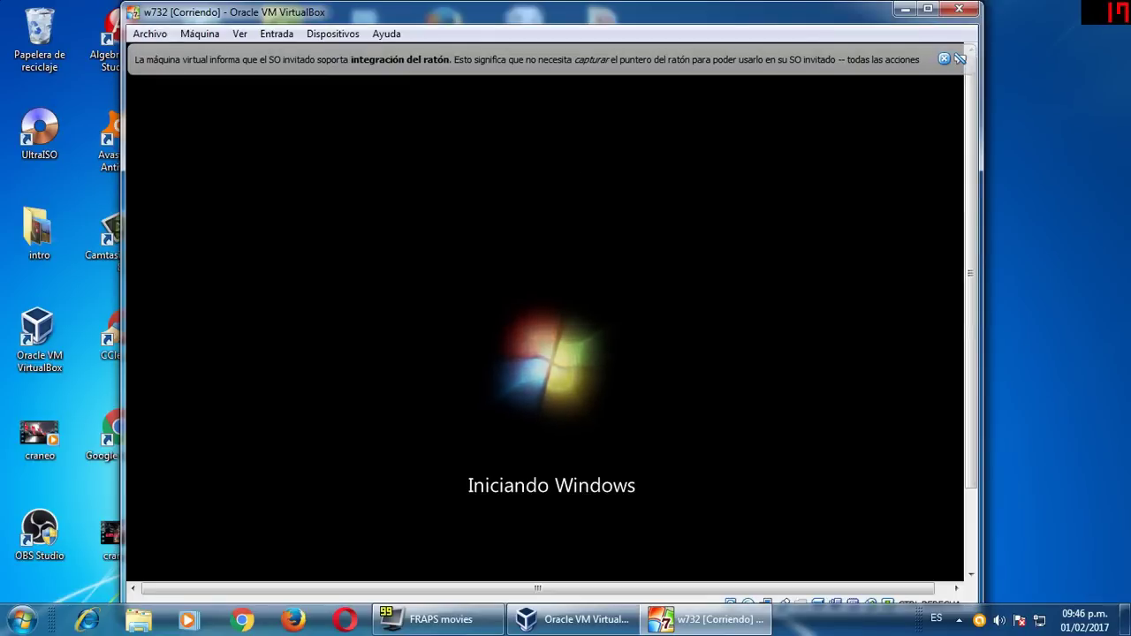
{"action": "left_click", "coordinate": [953, 59]}
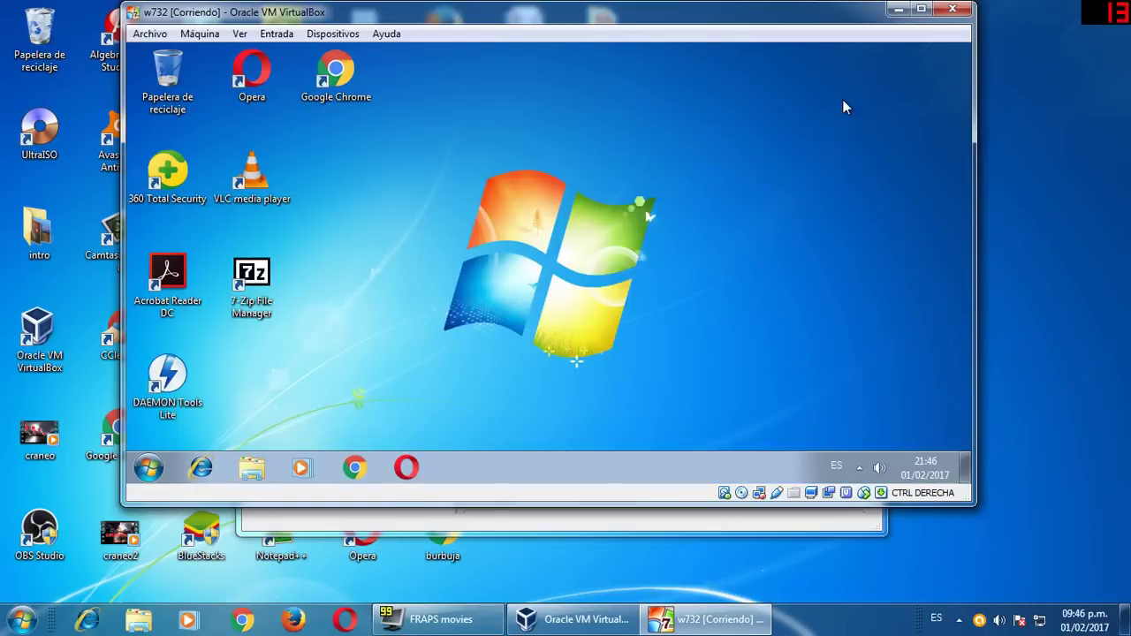
{"action": "left_click_drag", "start_coordinate": [453, 21], "coordinate": [466, 51]}
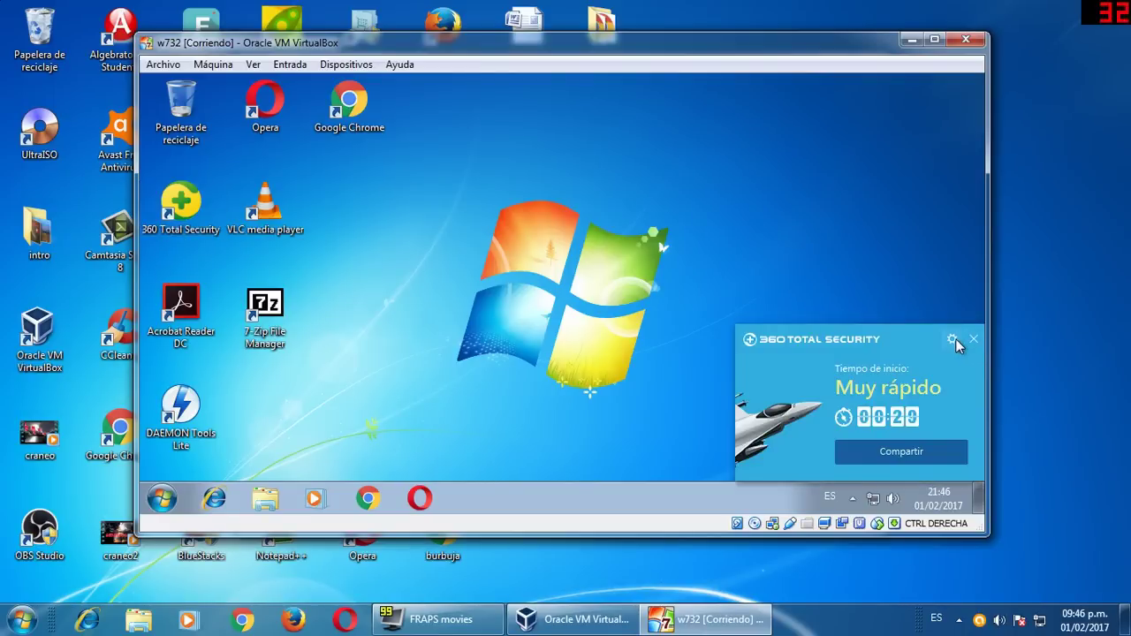
Step: In the virtual machine's Chrome, dismiss the added-extension notice, search for "youtube" and open the YouTube site
{"action": "left_click", "coordinate": [973, 112]}
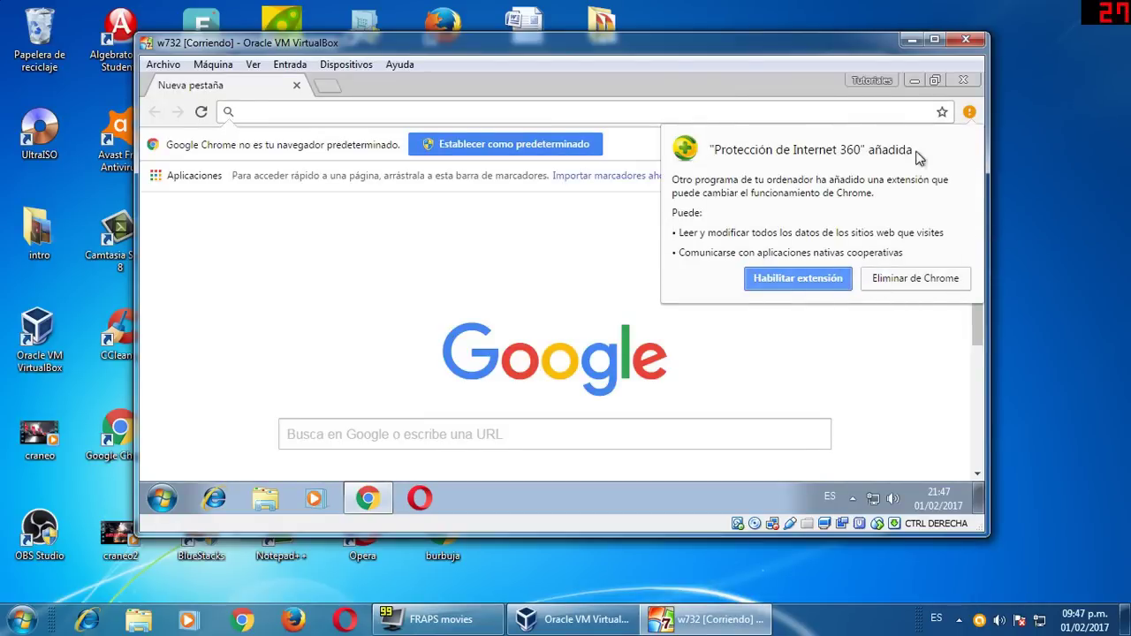
{"action": "key", "text": "Escape"}
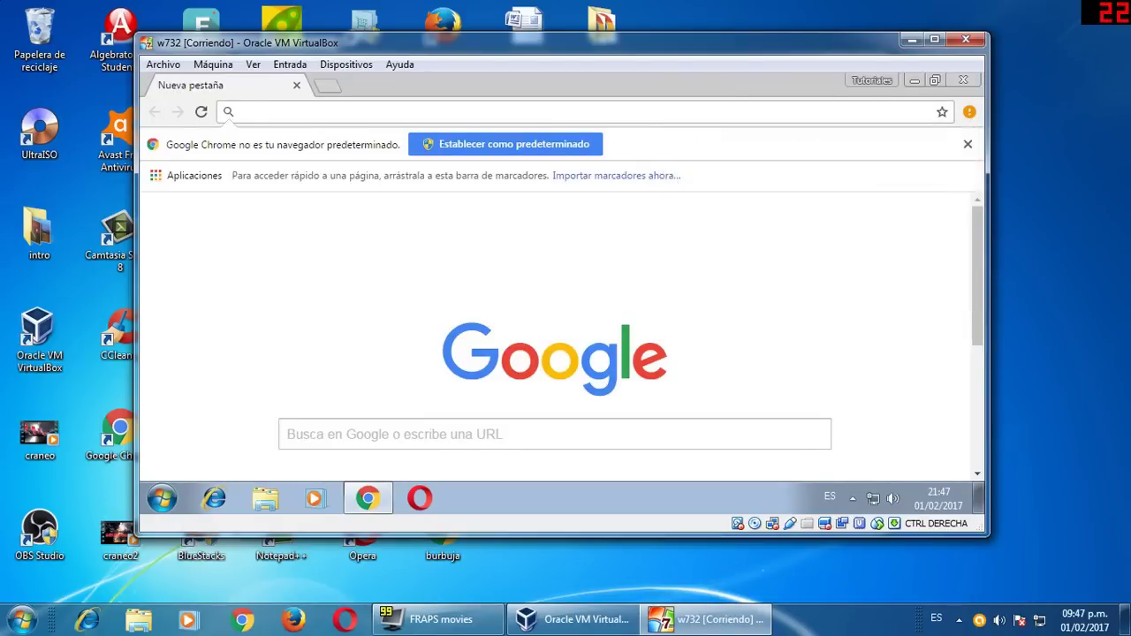
{"action": "type", "text": "youtube"}
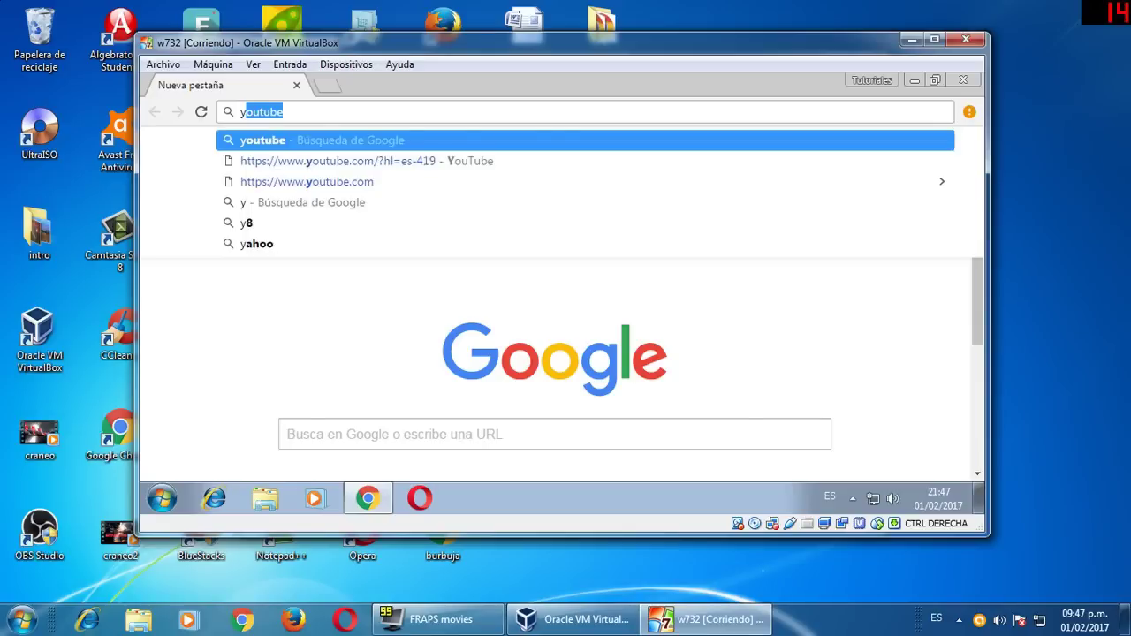
{"action": "key", "text": "Return"}
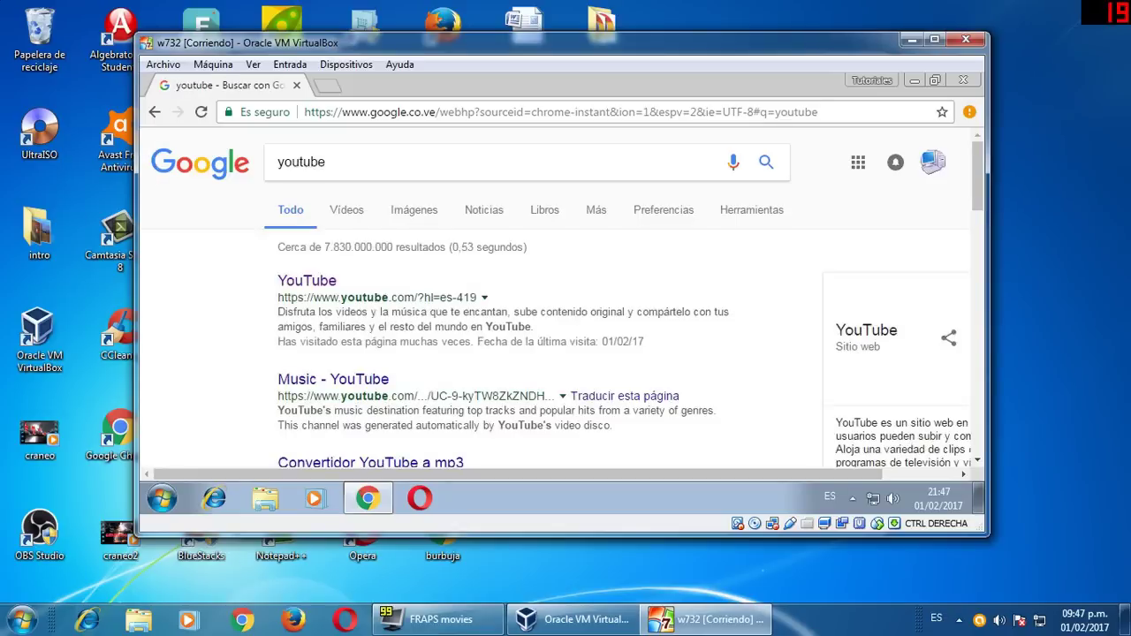
{"action": "left_click", "coordinate": [325, 281]}
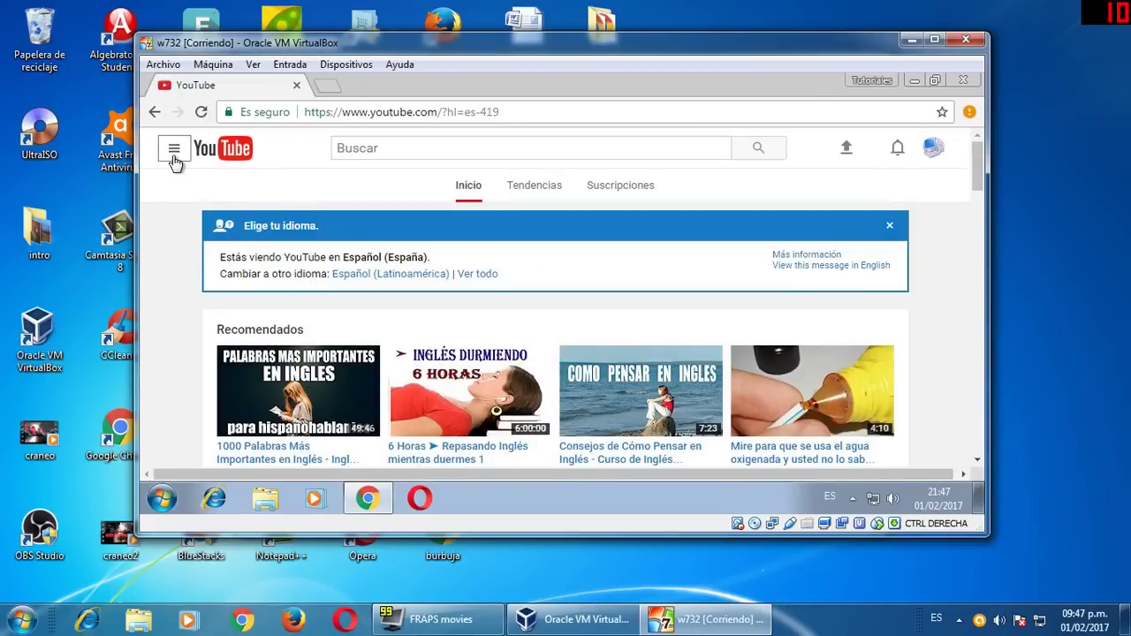
Step: Open the signed-in account's own channel page on YouTube and look over its home section
{"action": "left_click", "coordinate": [173, 152]}
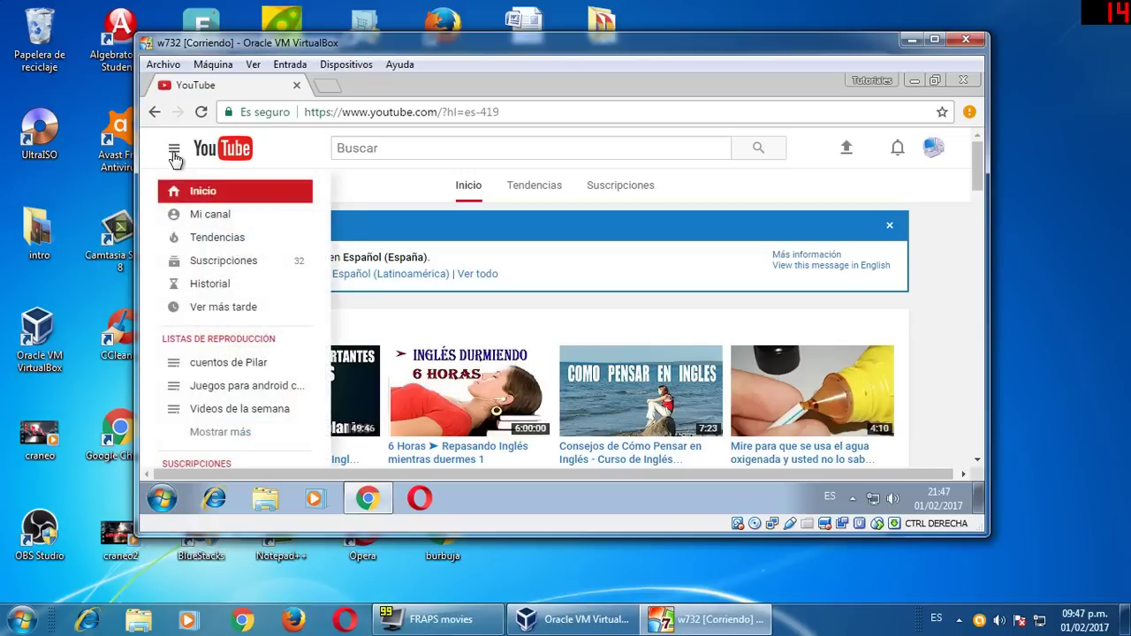
{"action": "left_click", "coordinate": [219, 220]}
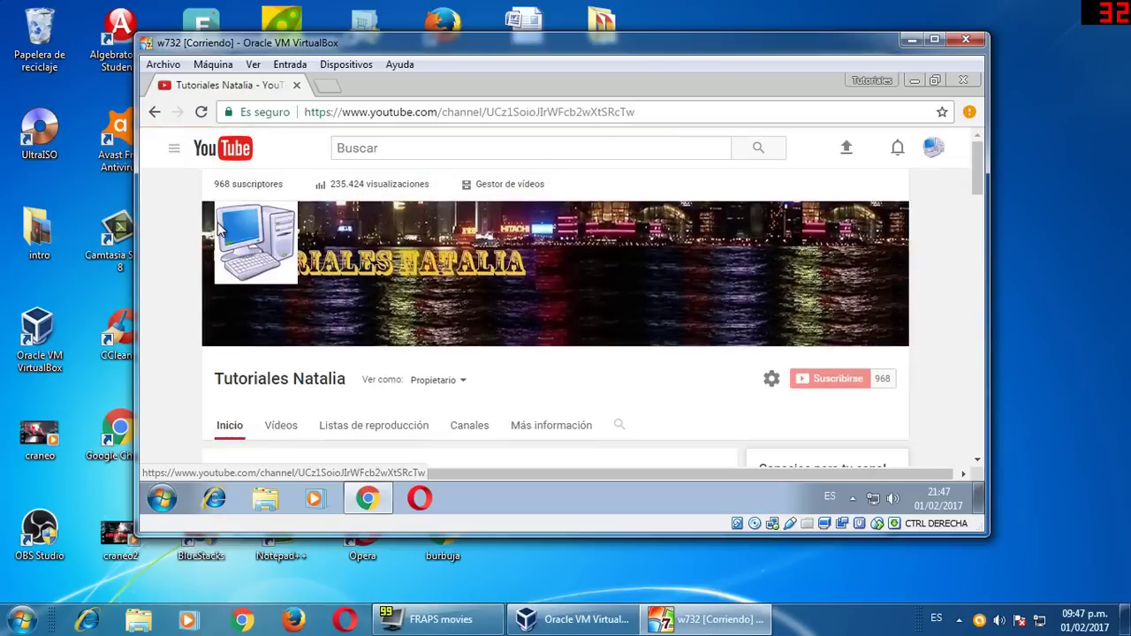
{"action": "scroll", "coordinate": [416, 273], "scroll_direction": "down", "scroll_amount": 3}
{"action": "scroll", "coordinate": [428, 298], "scroll_direction": "up", "scroll_amount": 3}
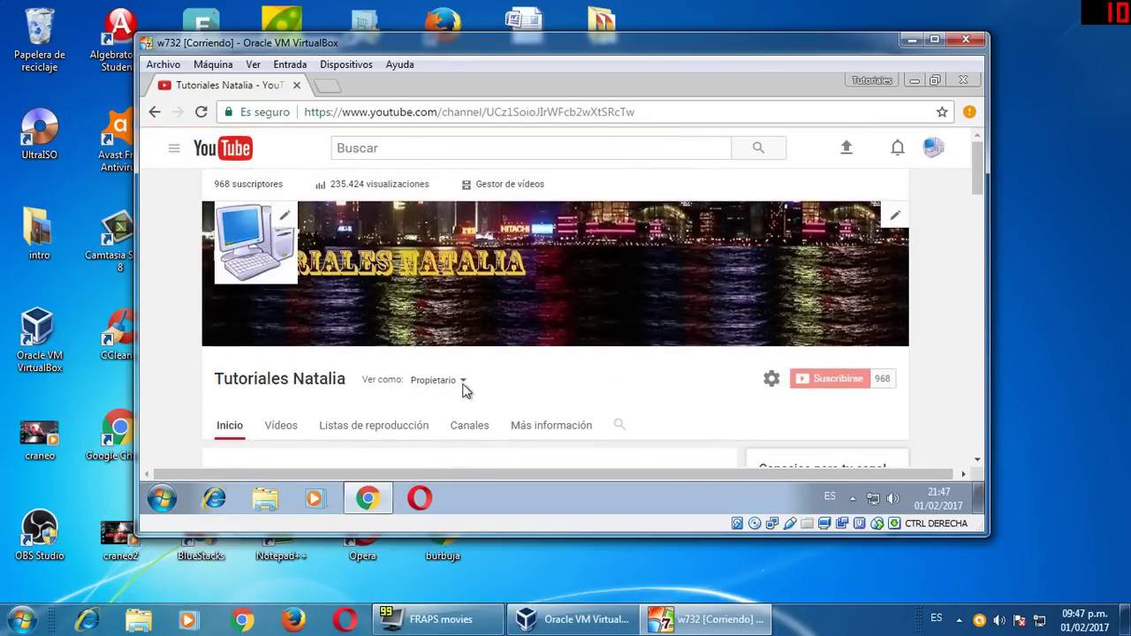
Step: Maximize the w732 virtual machine window and briefly show the guest system's start menu
{"action": "left_click", "coordinate": [932, 39]}
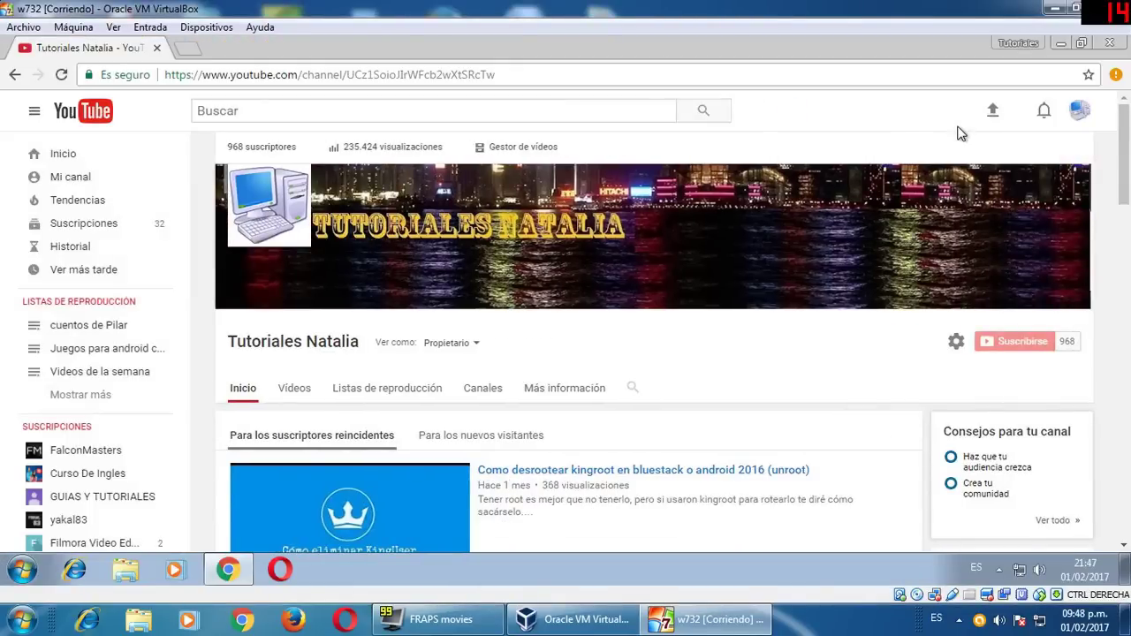
{"action": "left_click", "coordinate": [29, 571]}
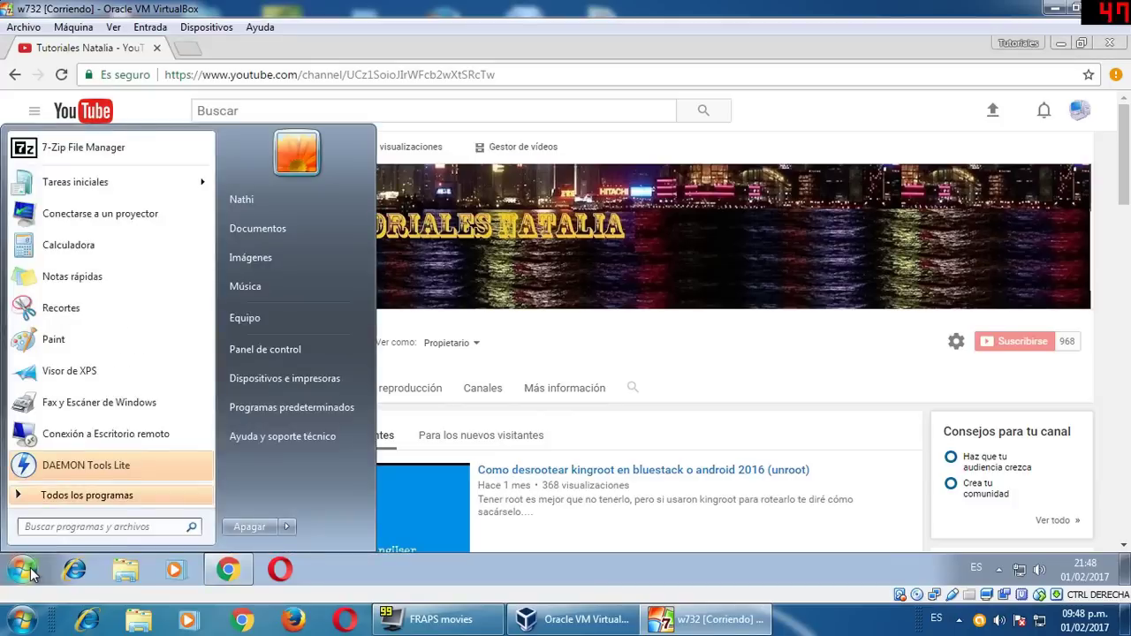
{"action": "left_click", "coordinate": [30, 571]}
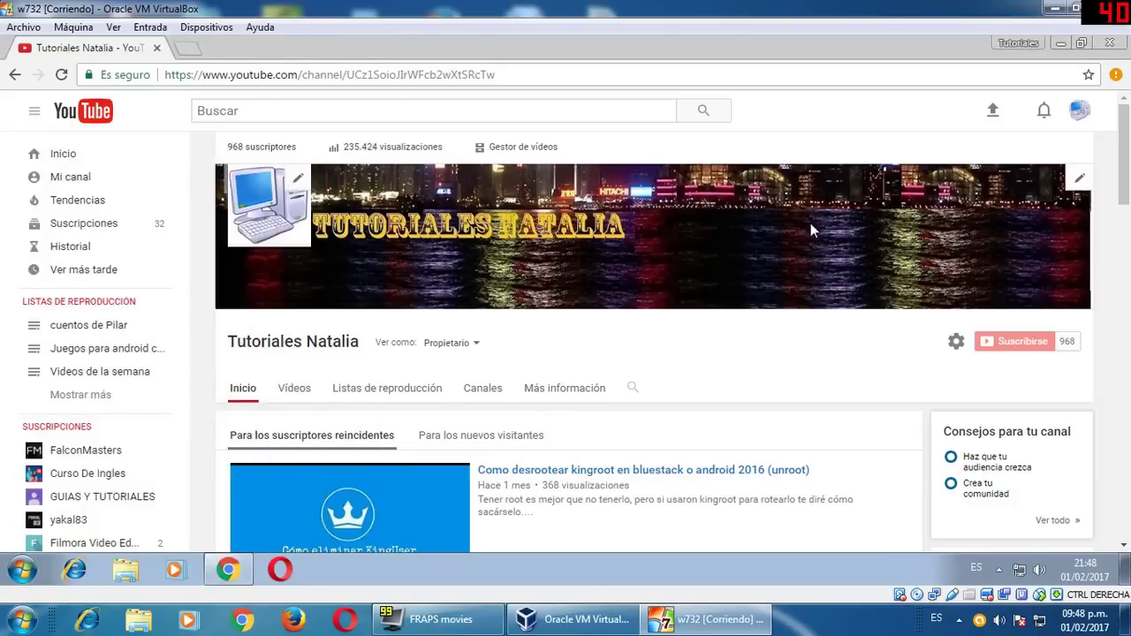
Step: Look through the channel's content for new visitors and close the guest's Chrome browser
{"action": "mouse_move", "coordinate": [1120, 154]}
{"action": "left_mouse_down"}
{"action": "mouse_move", "coordinate": [1120, 199]}
{"action": "mouse_move", "coordinate": [1118, 137]}
{"action": "left_mouse_up"}
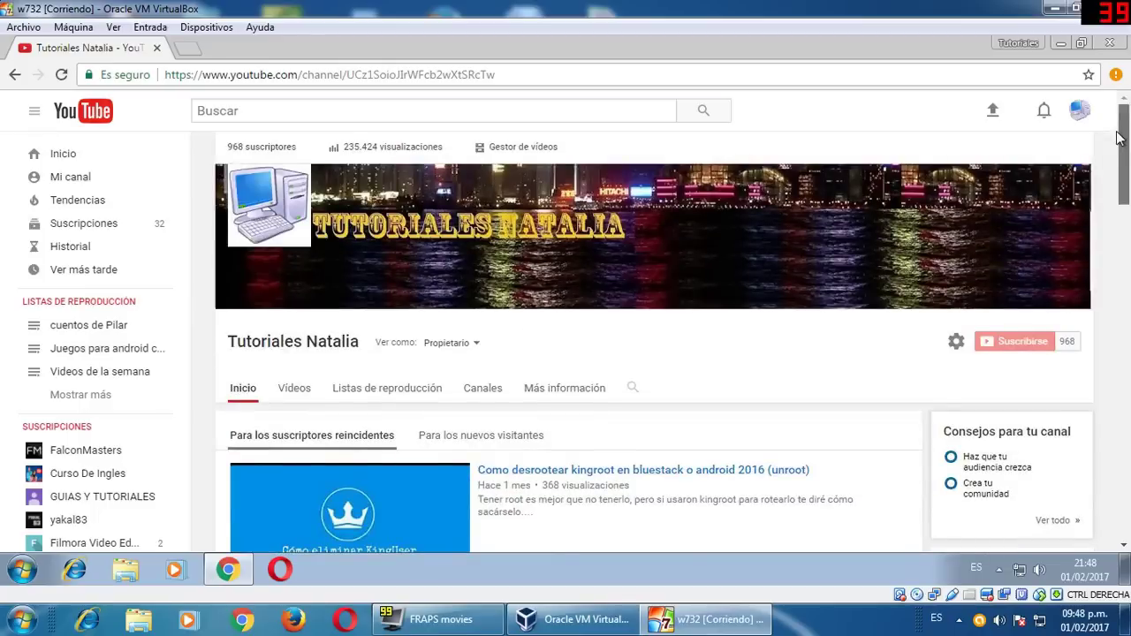
{"action": "left_click", "coordinate": [512, 436]}
{"action": "scroll", "coordinate": [763, 397], "scroll_direction": "down", "scroll_amount": 3}
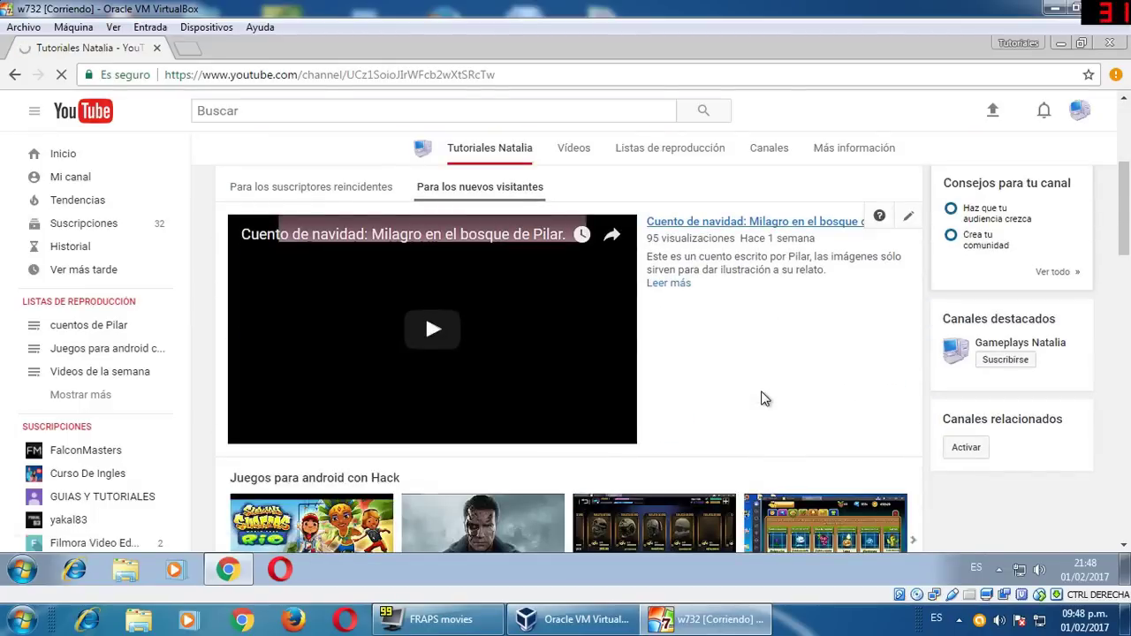
{"action": "scroll", "coordinate": [749, 355], "scroll_direction": "down", "scroll_amount": 2}
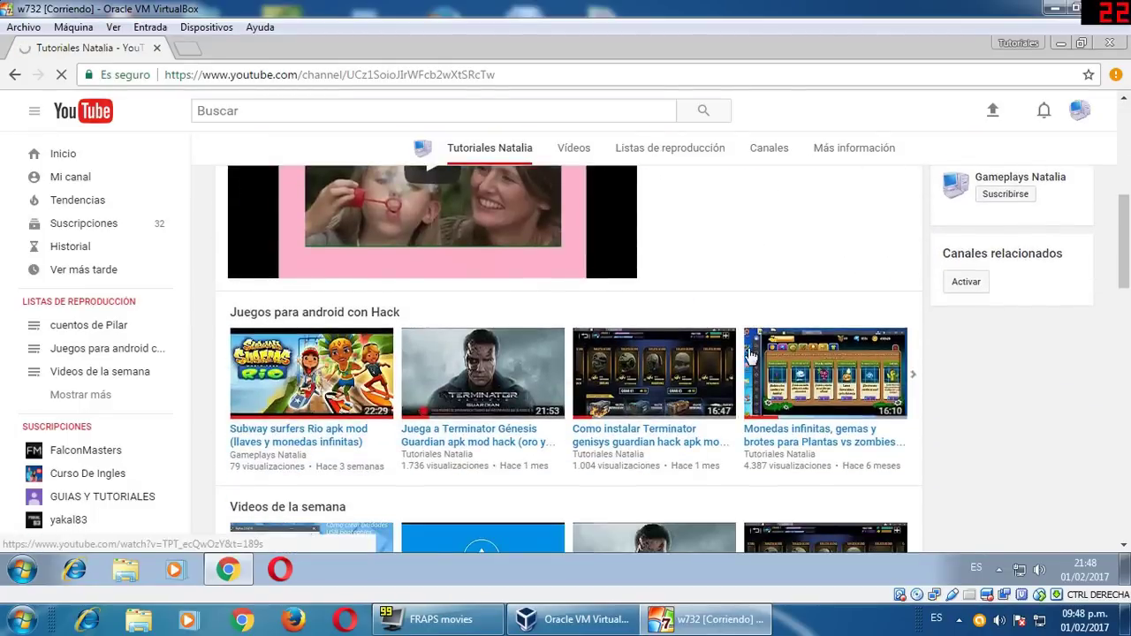
{"action": "scroll", "coordinate": [746, 336], "scroll_direction": "up", "scroll_amount": 3}
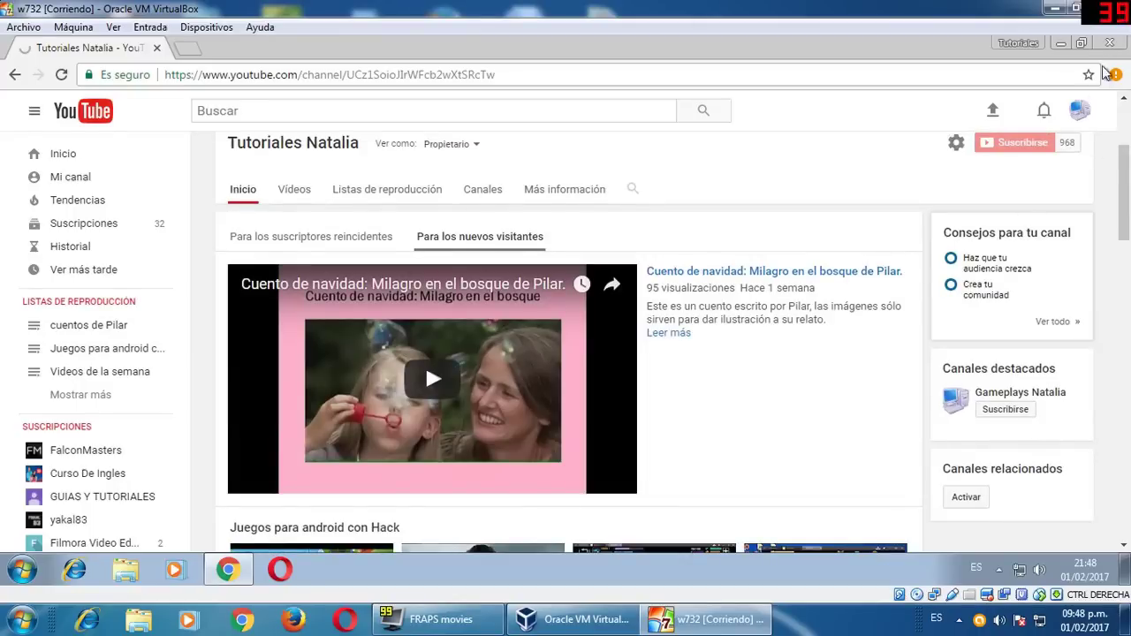
{"action": "left_click", "coordinate": [1115, 50]}
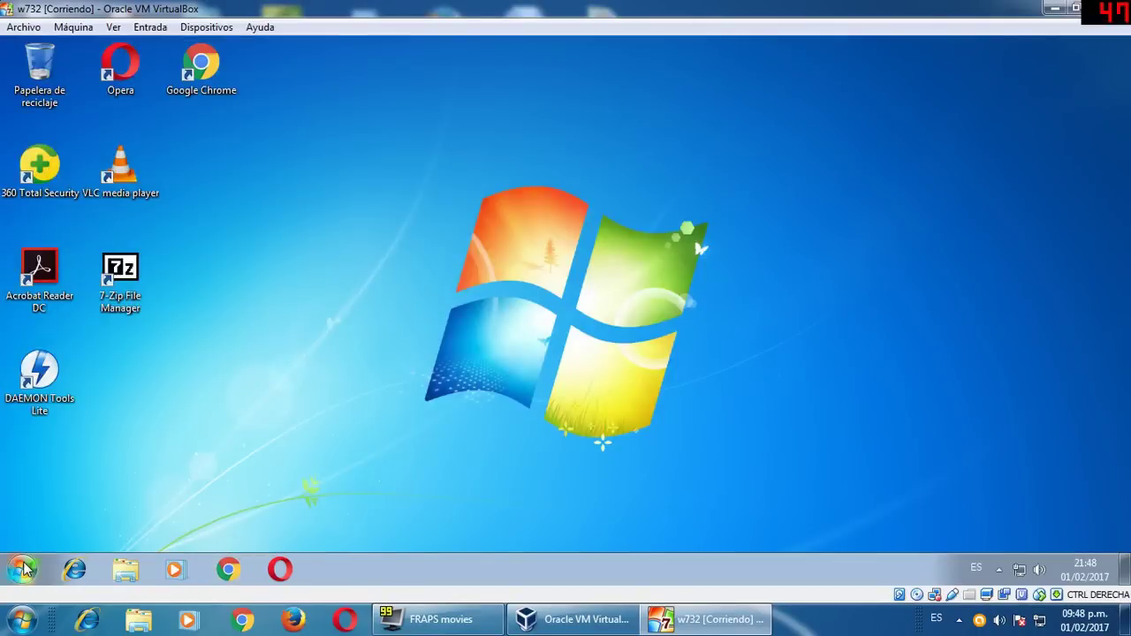
{"action": "left_click", "coordinate": [23, 569]}
{"action": "left_click", "coordinate": [523, 273]}
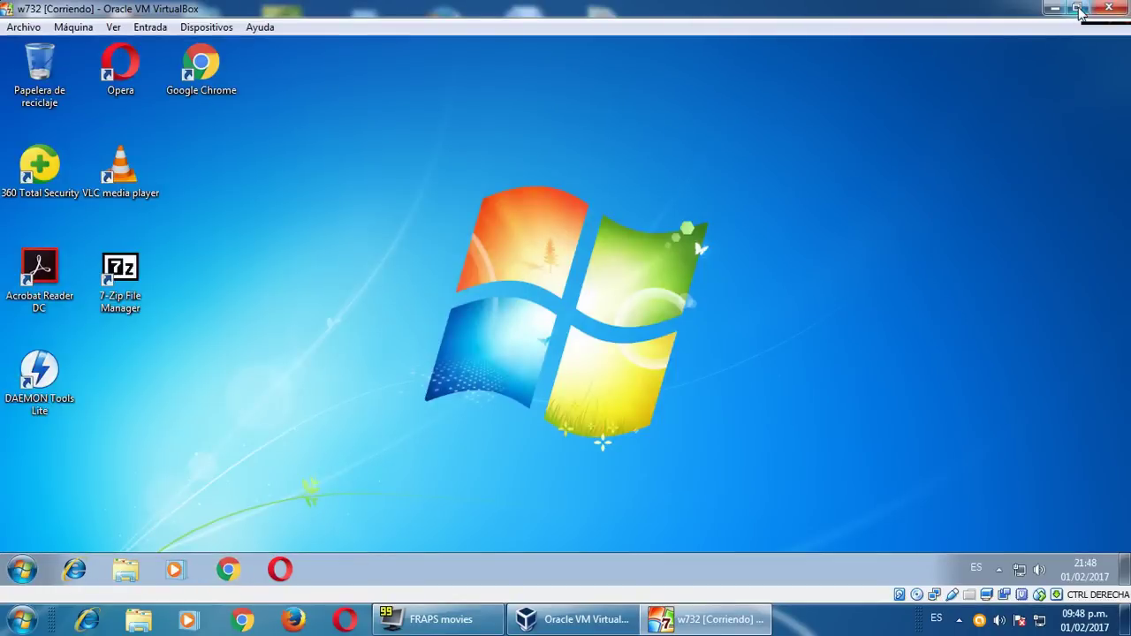
Step: Restore the w732 window from its maximized state and try several widths and heights to show the guest desktop adapting
{"action": "left_click", "coordinate": [1075, 8]}
{"action": "left_click_drag", "start_coordinate": [988, 168], "coordinate": [702, 200]}
{"action": "left_click_drag", "start_coordinate": [482, 58], "coordinate": [550, 73]}
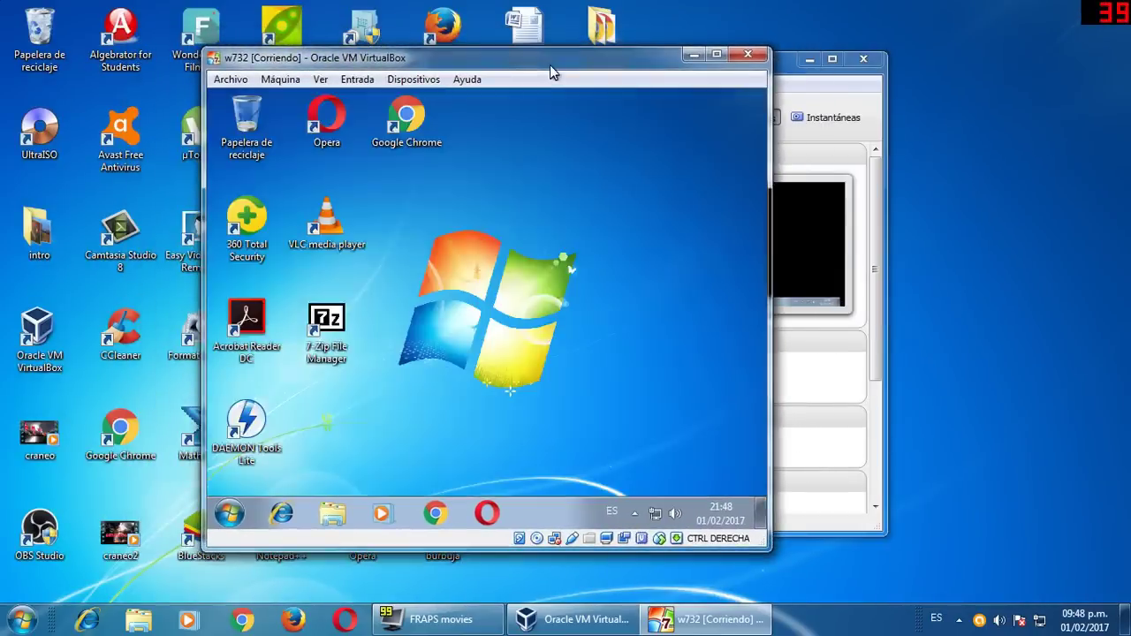
{"action": "left_click_drag", "start_coordinate": [597, 558], "coordinate": [596, 575]}
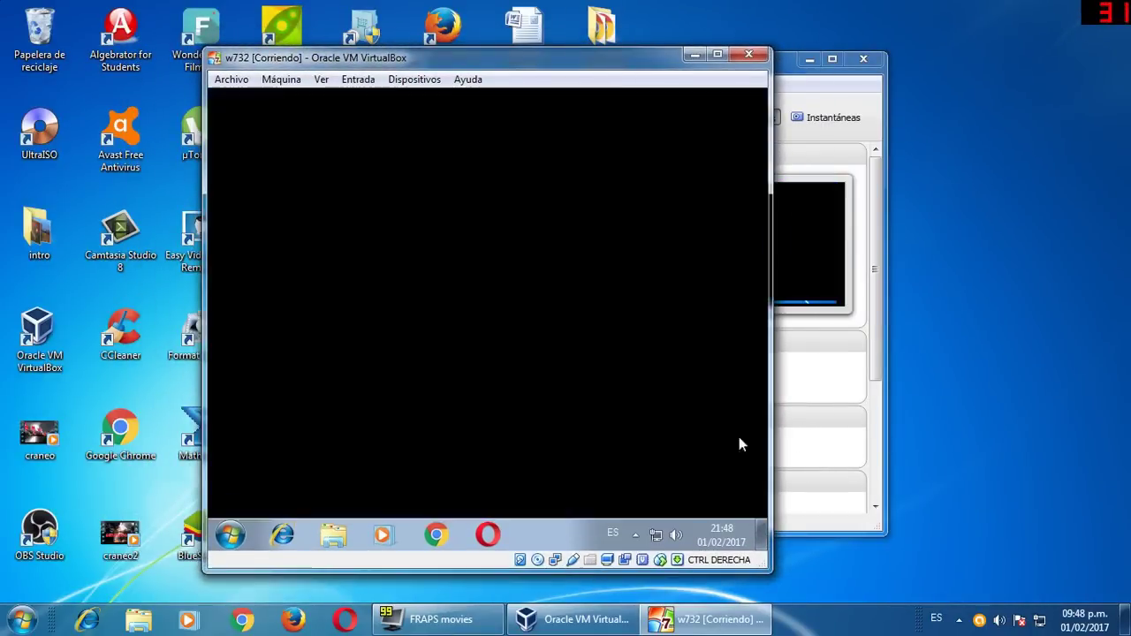
{"action": "left_click_drag", "start_coordinate": [770, 410], "coordinate": [810, 410]}
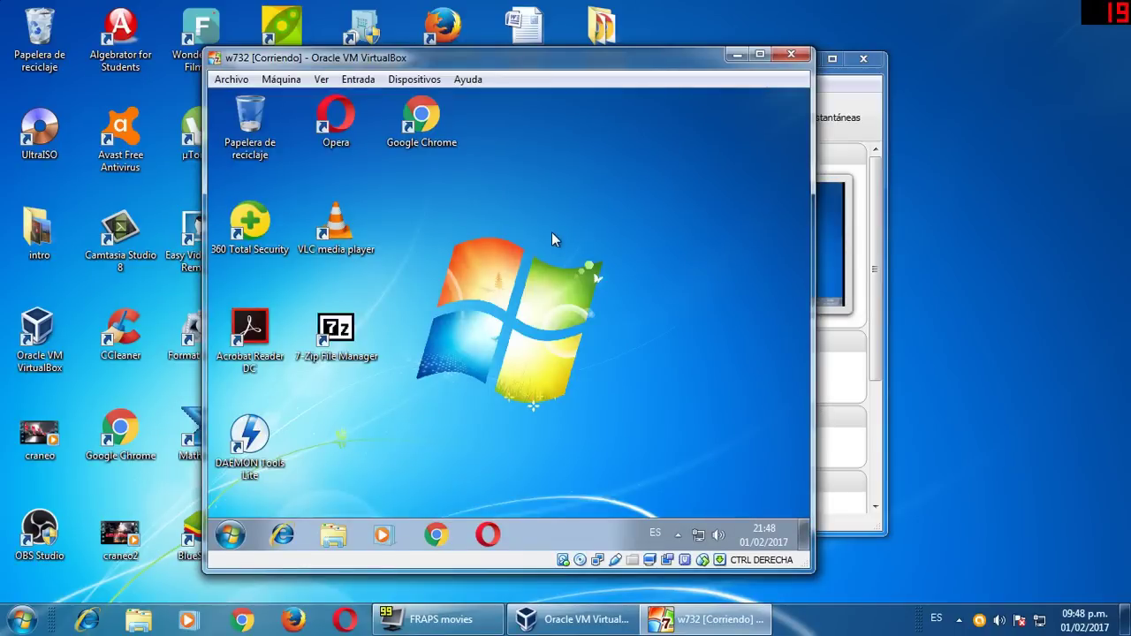
{"action": "left_click_drag", "start_coordinate": [809, 240], "coordinate": [1000, 263]}
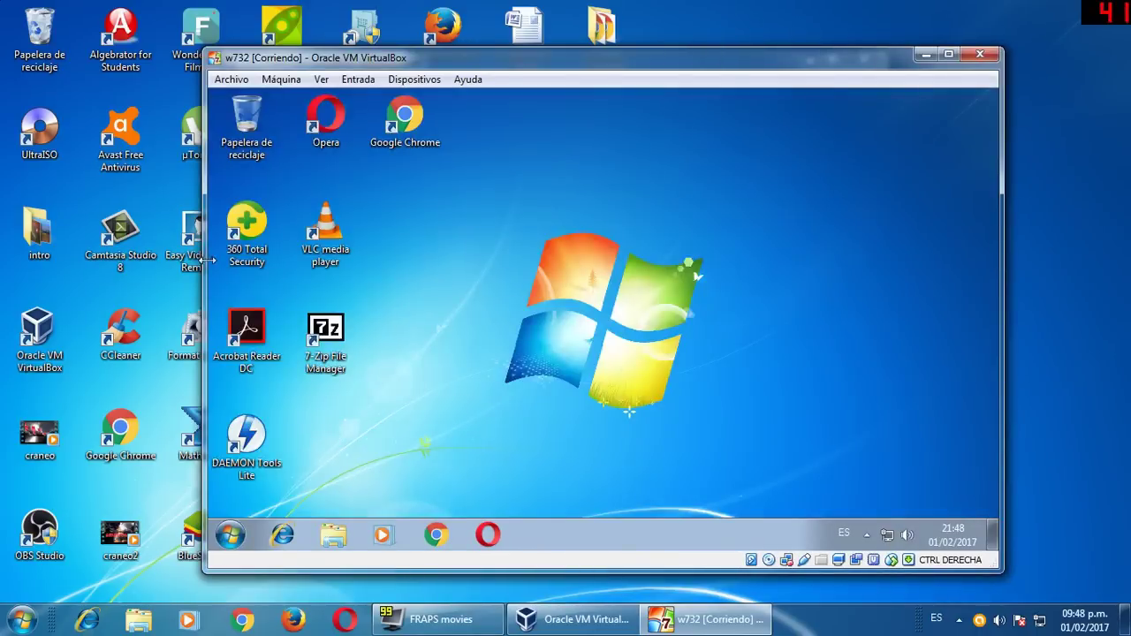
{"action": "left_click_drag", "start_coordinate": [209, 260], "coordinate": [158, 263]}
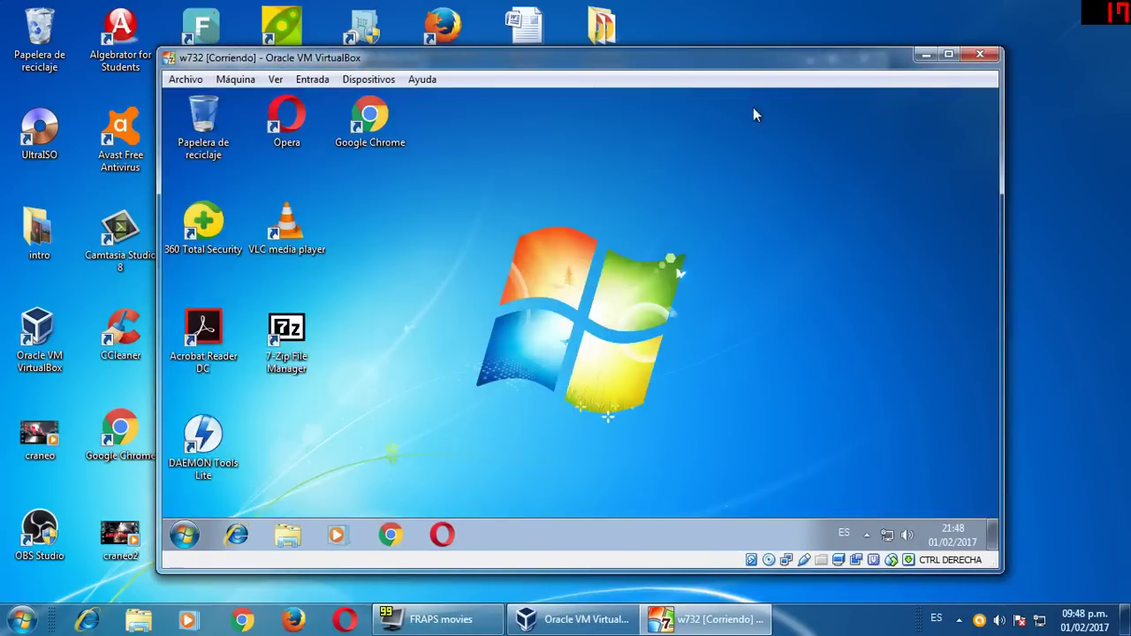
Step: Maximize the w732 window and restore it, narrow it from its outer edge and reposition it on the host desktop
{"action": "left_click", "coordinate": [947, 57]}
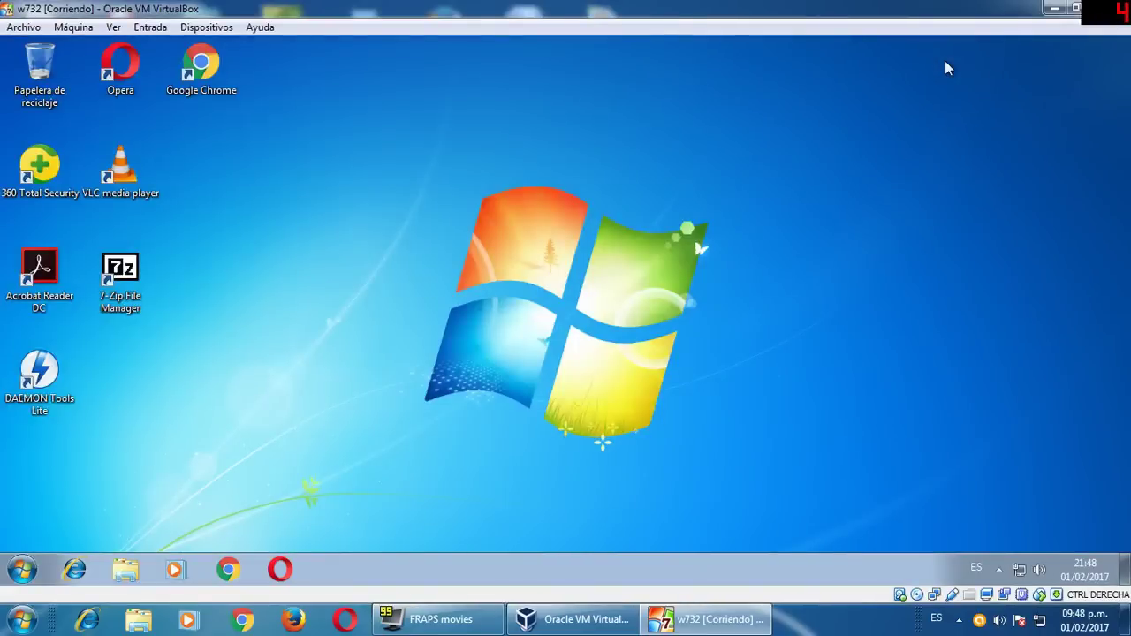
{"action": "left_click", "coordinate": [1075, 8]}
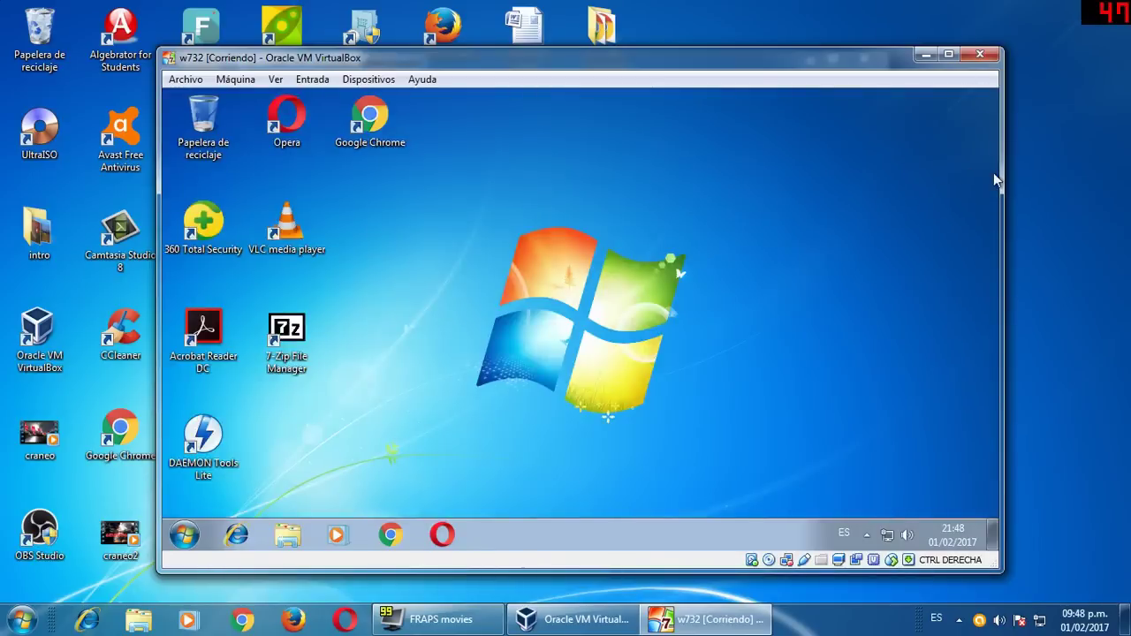
{"action": "left_click_drag", "start_coordinate": [1002, 171], "coordinate": [763, 170]}
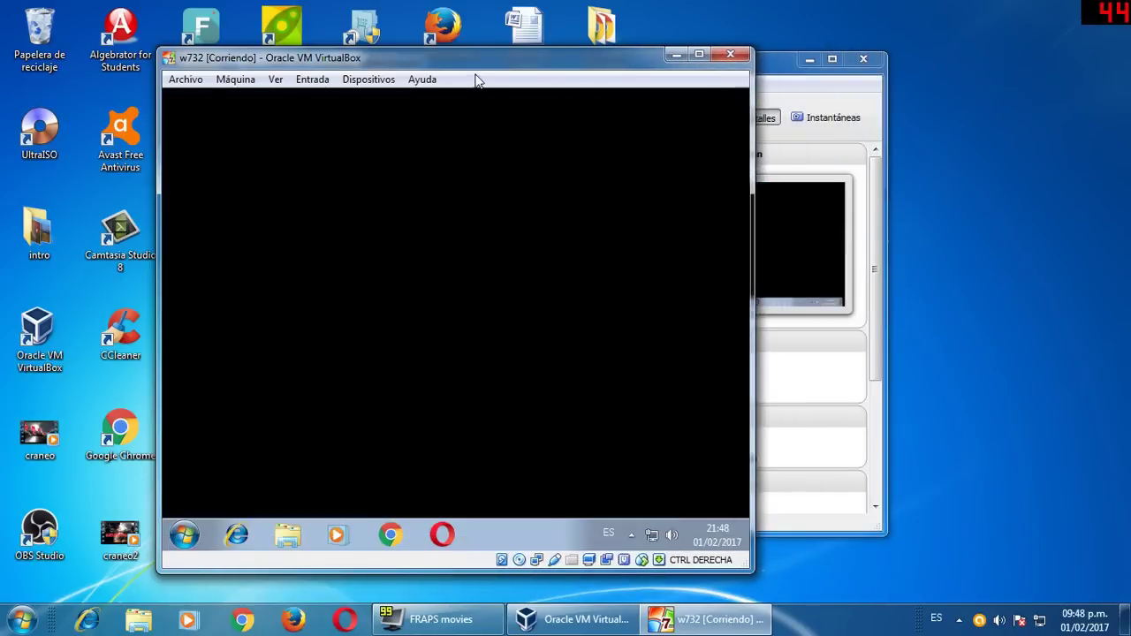
{"action": "left_click_drag", "start_coordinate": [475, 62], "coordinate": [522, 48]}
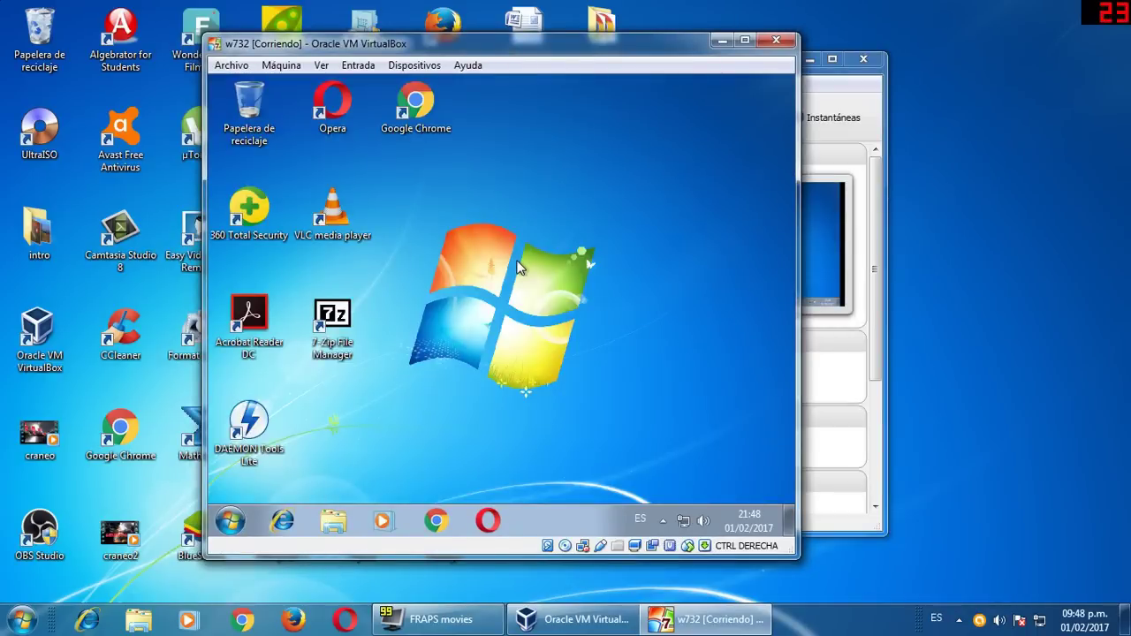
Step: Open the guest system's computer properties and examine its Windows edition, processor, installed memory and system type
{"action": "left_click", "coordinate": [230, 521]}
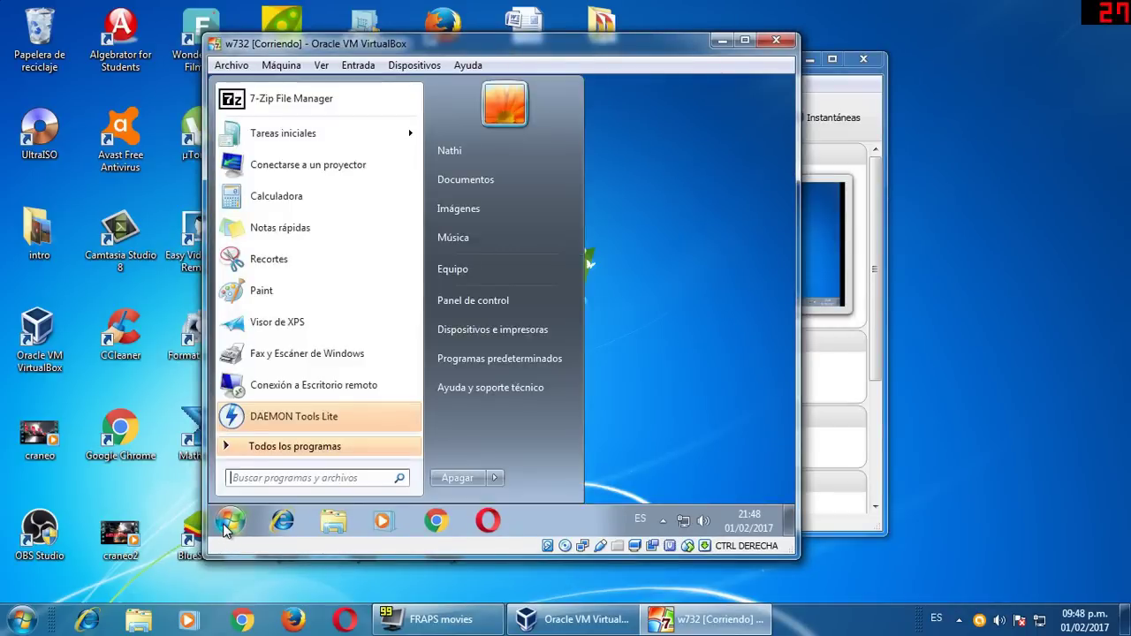
{"action": "right_click", "coordinate": [469, 270]}
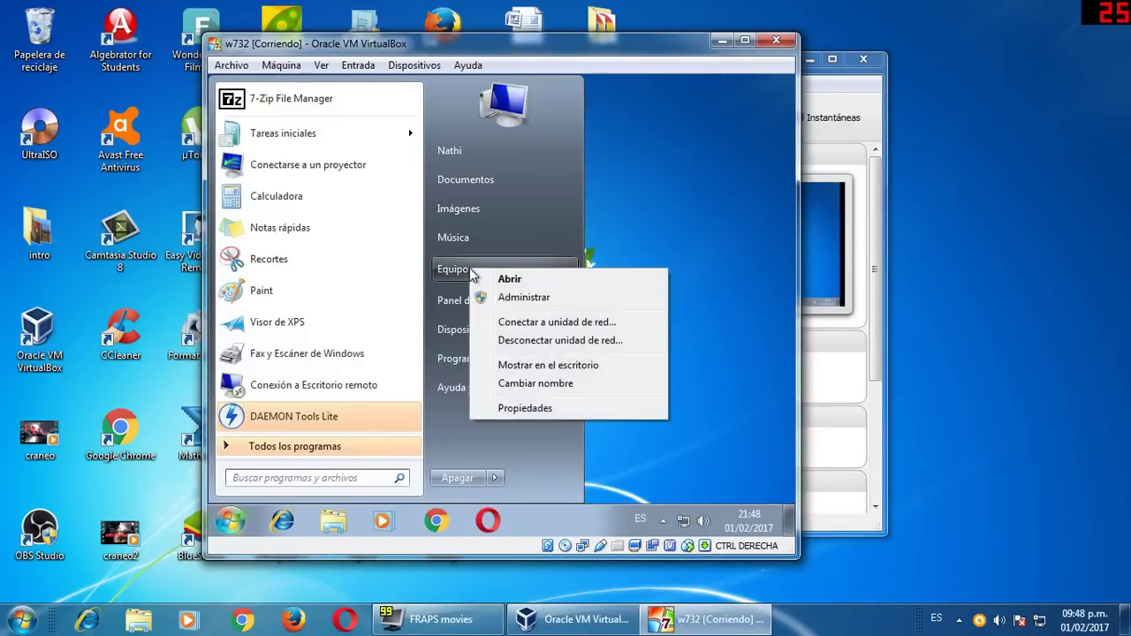
{"action": "left_click", "coordinate": [530, 407]}
{"action": "scroll", "coordinate": [616, 428], "scroll_direction": "down", "scroll_amount": 5}
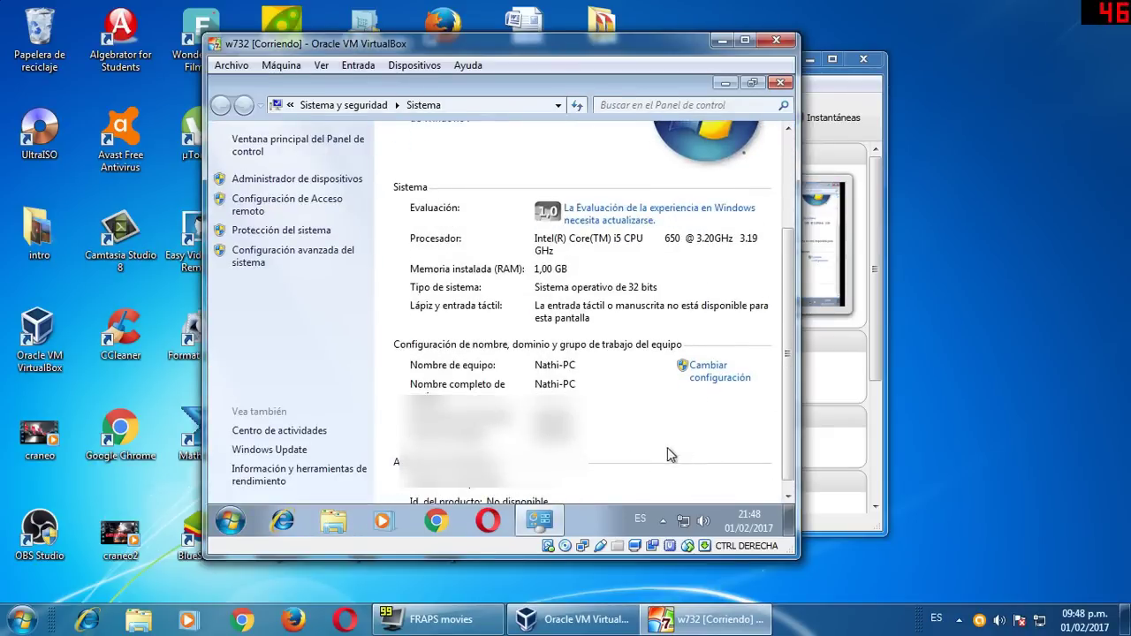
{"action": "scroll", "coordinate": [705, 488], "scroll_direction": "down", "scroll_amount": 1}
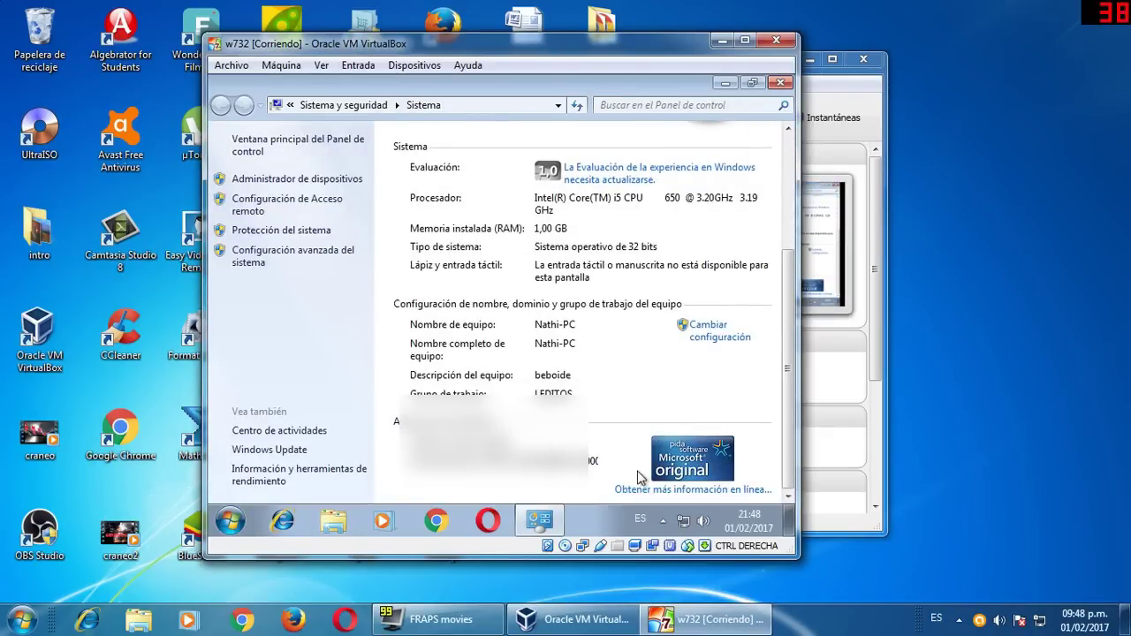
{"action": "scroll", "coordinate": [670, 464], "scroll_direction": "up", "scroll_amount": 2}
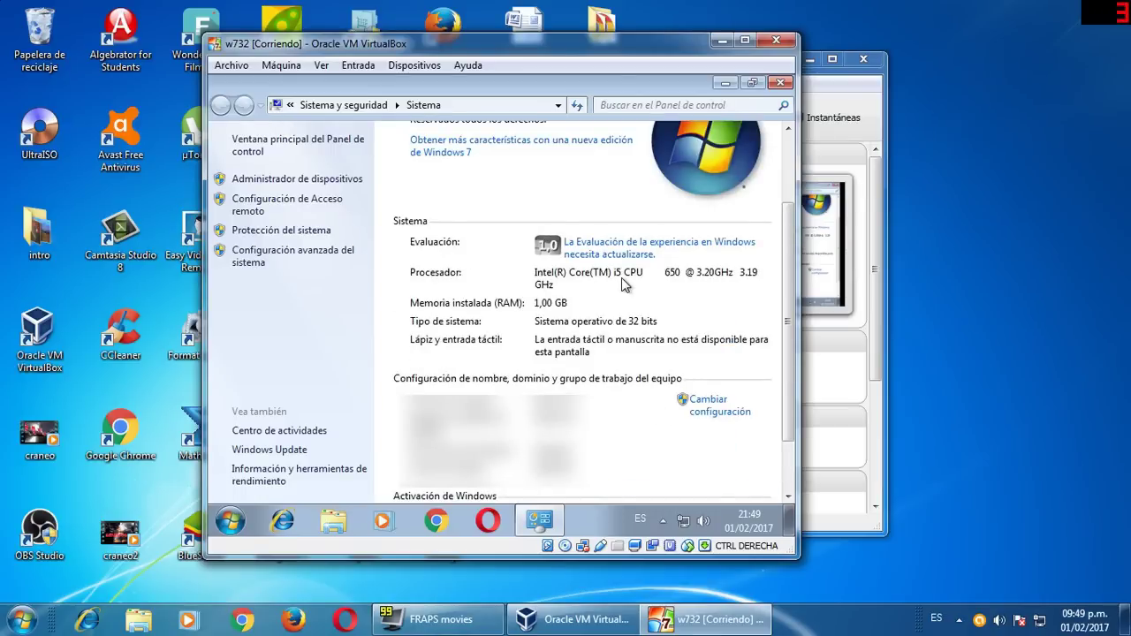
{"action": "scroll", "coordinate": [623, 281], "scroll_direction": "up", "scroll_amount": 2}
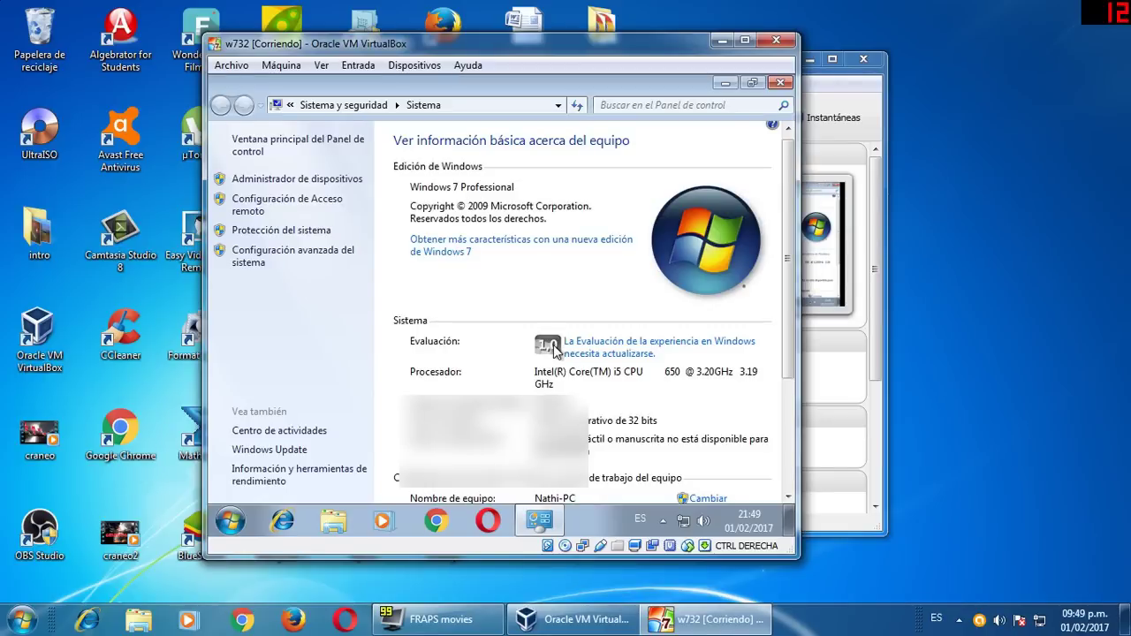
{"action": "scroll", "coordinate": [556, 352], "scroll_direction": "down", "scroll_amount": 1}
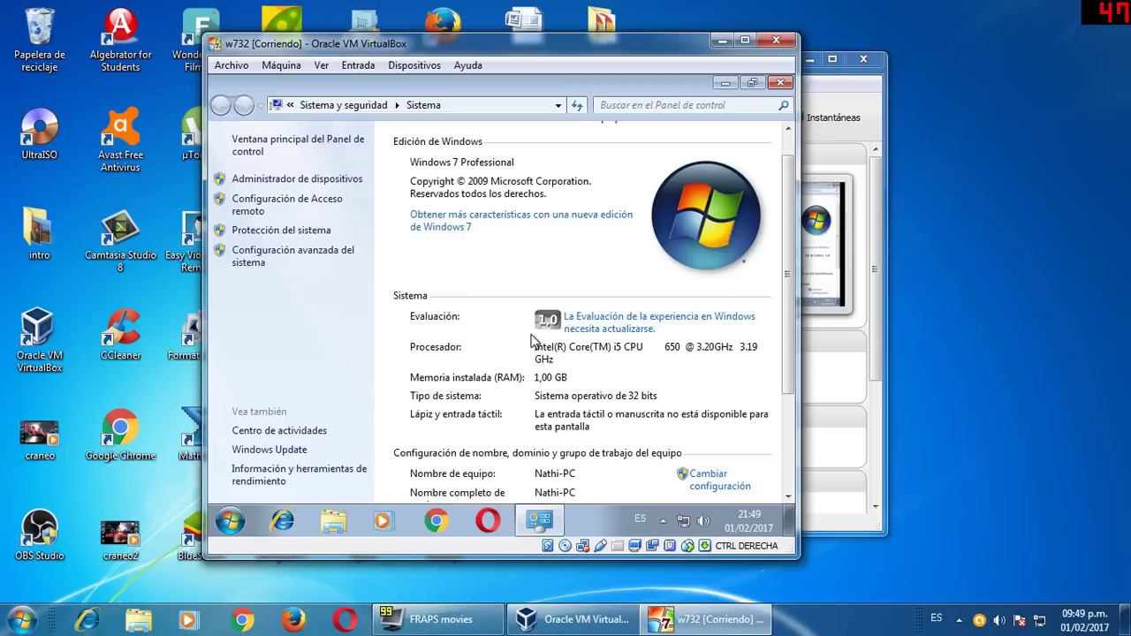
Step: Open the host computer's system properties, narrow and reposition the window to compare its specifications with the guest's, and close it
{"action": "left_click", "coordinate": [22, 619]}
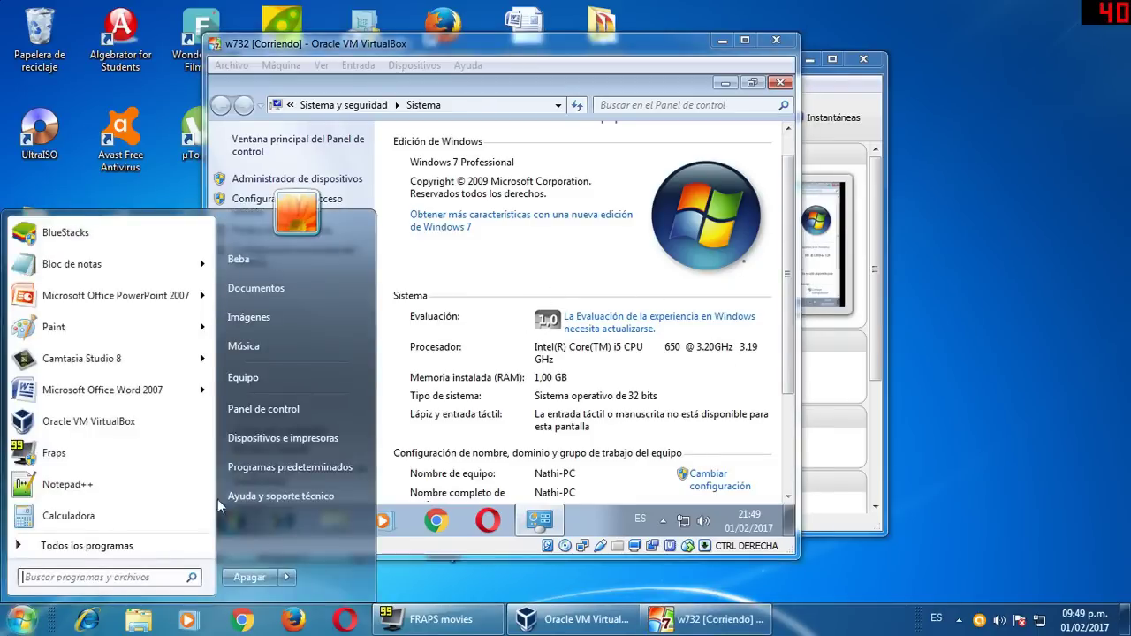
{"action": "right_click", "coordinate": [292, 380]}
{"action": "left_click", "coordinate": [358, 520]}
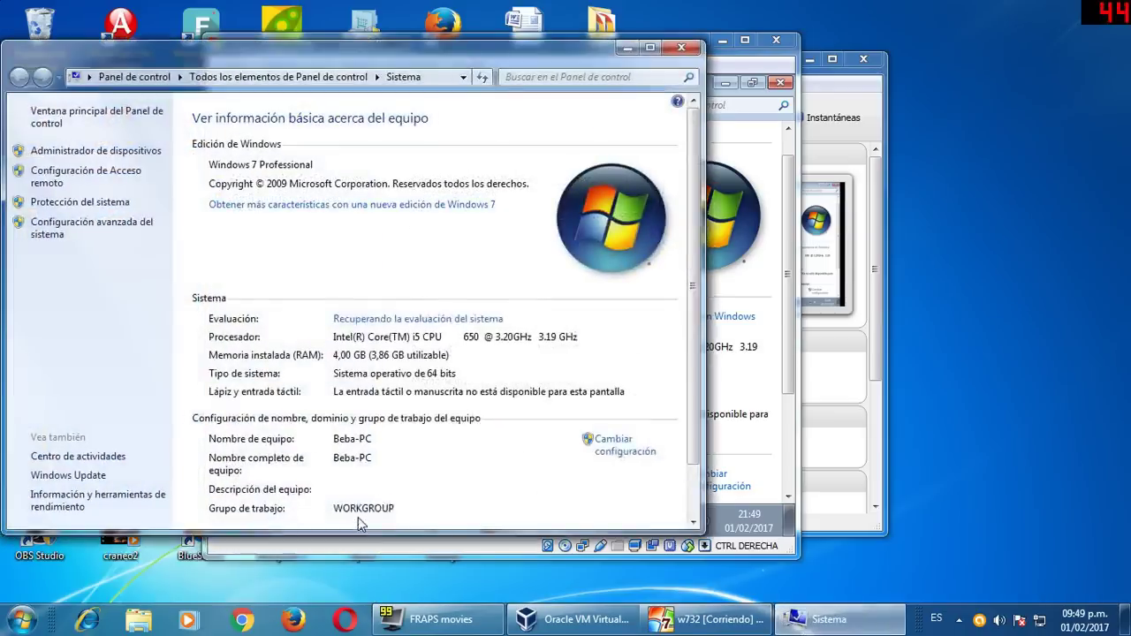
{"action": "left_click_drag", "start_coordinate": [367, 52], "coordinate": [363, 96]}
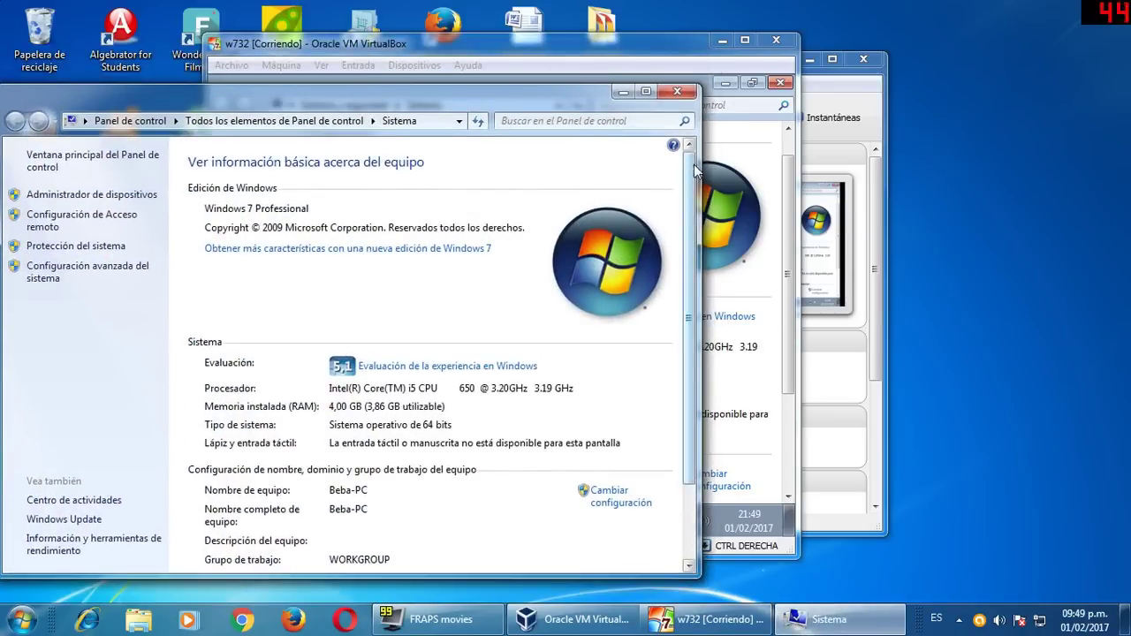
{"action": "left_click_drag", "start_coordinate": [699, 166], "coordinate": [517, 177]}
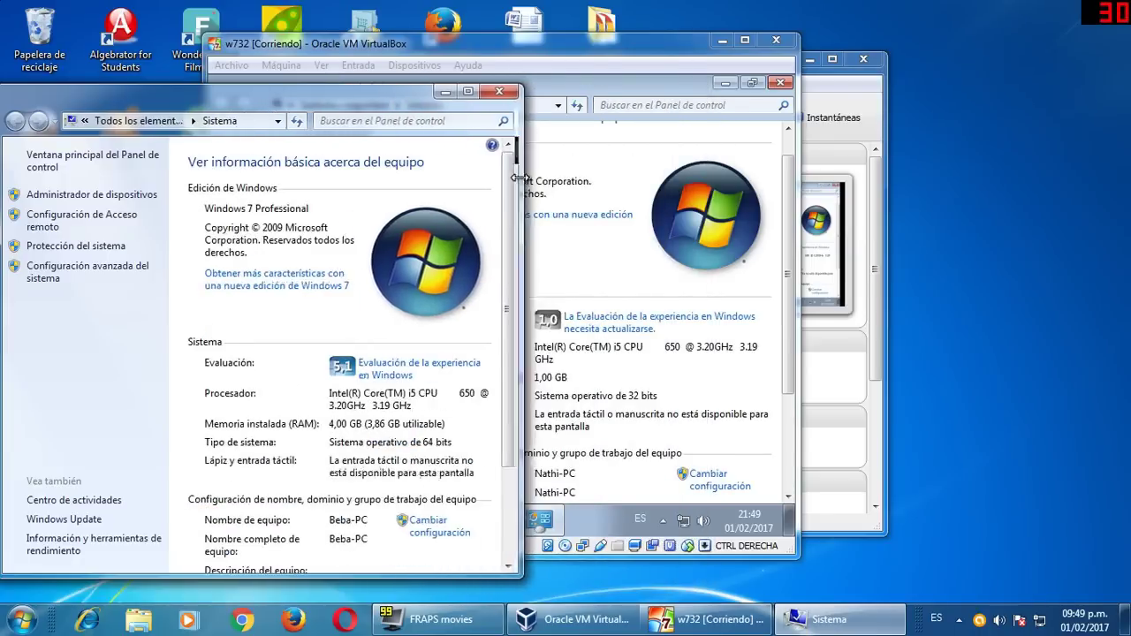
{"action": "left_click_drag", "start_coordinate": [358, 102], "coordinate": [955, 48]}
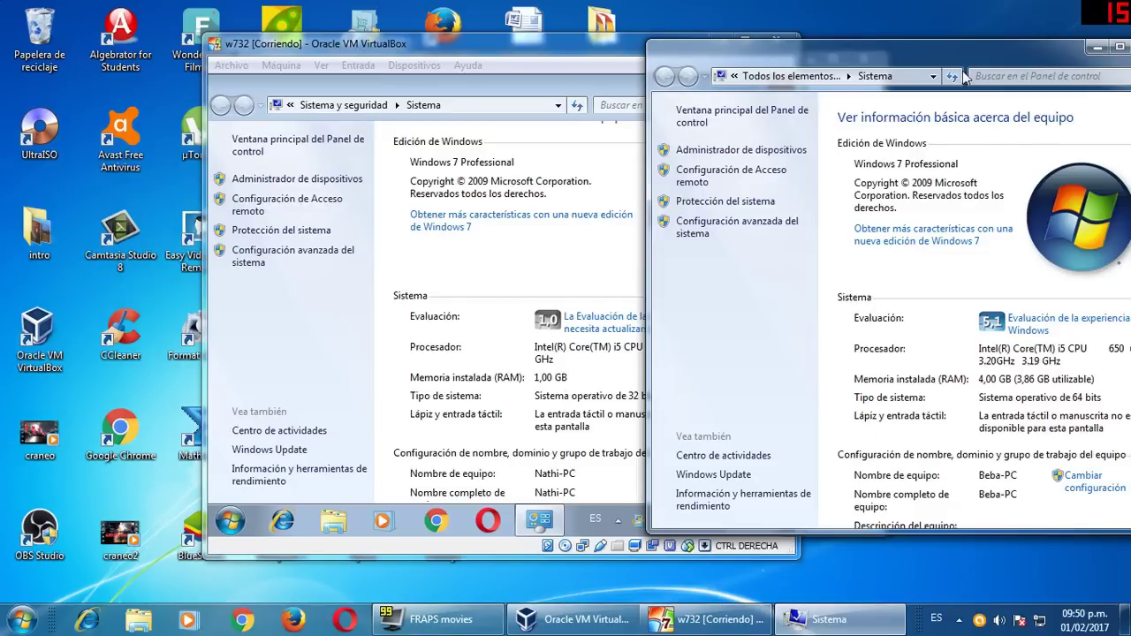
{"action": "left_click_drag", "start_coordinate": [952, 51], "coordinate": [822, 65]}
{"action": "left_click", "coordinate": [1025, 55]}
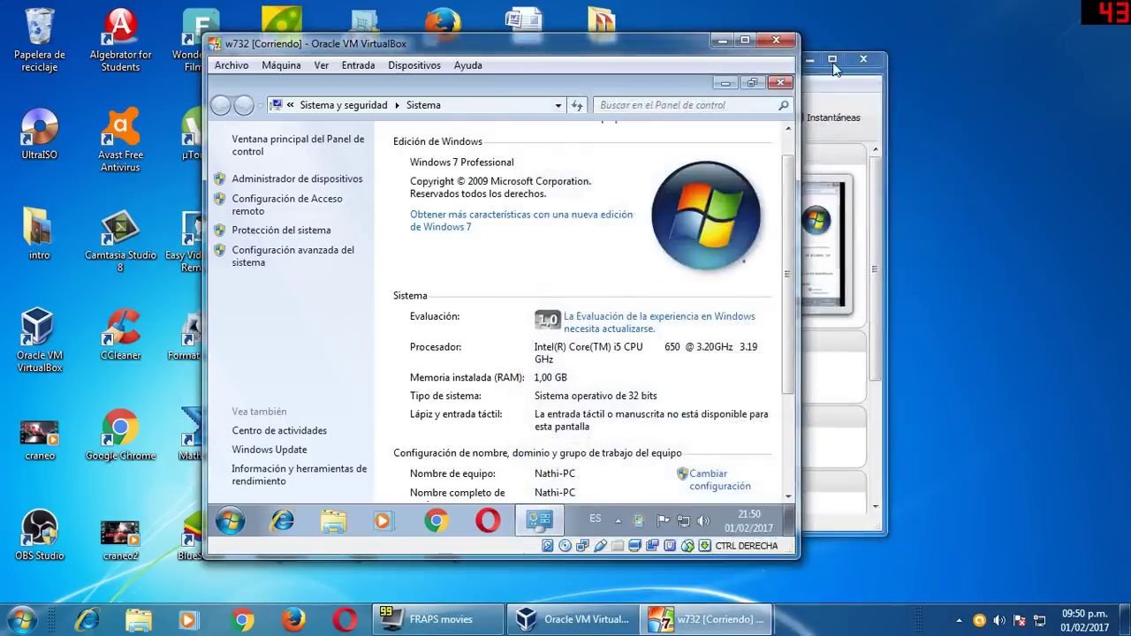
Step: Dismiss the w732 machine's shutdown dialog without powering off and close the guest's system information window
{"action": "left_click", "coordinate": [773, 42]}
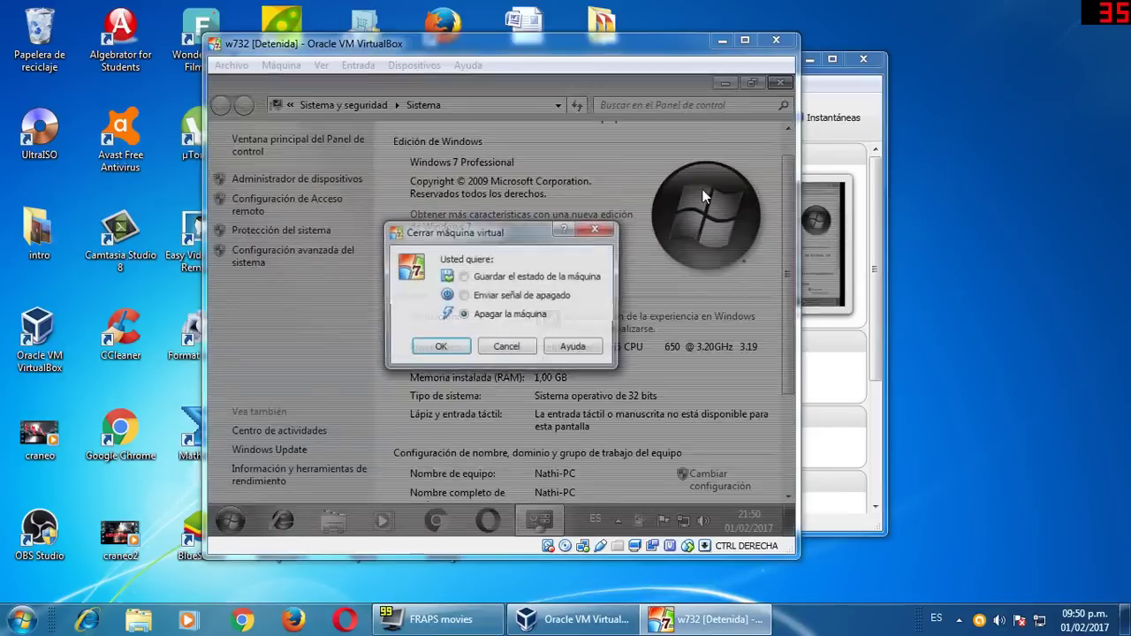
{"action": "left_click", "coordinate": [600, 230]}
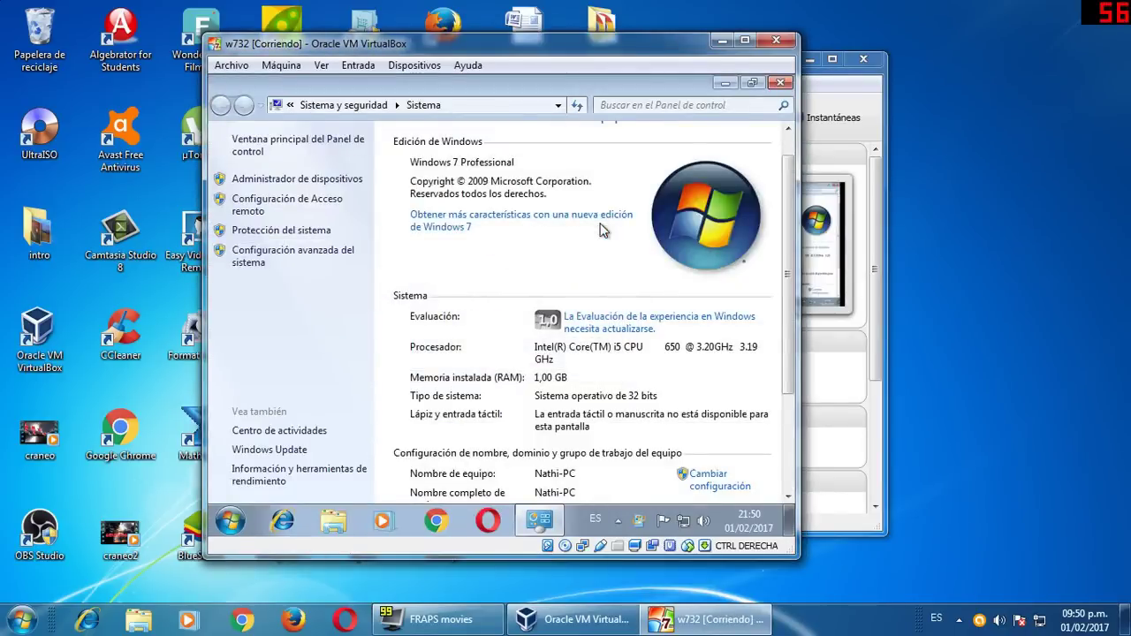
{"action": "left_click", "coordinate": [780, 82]}
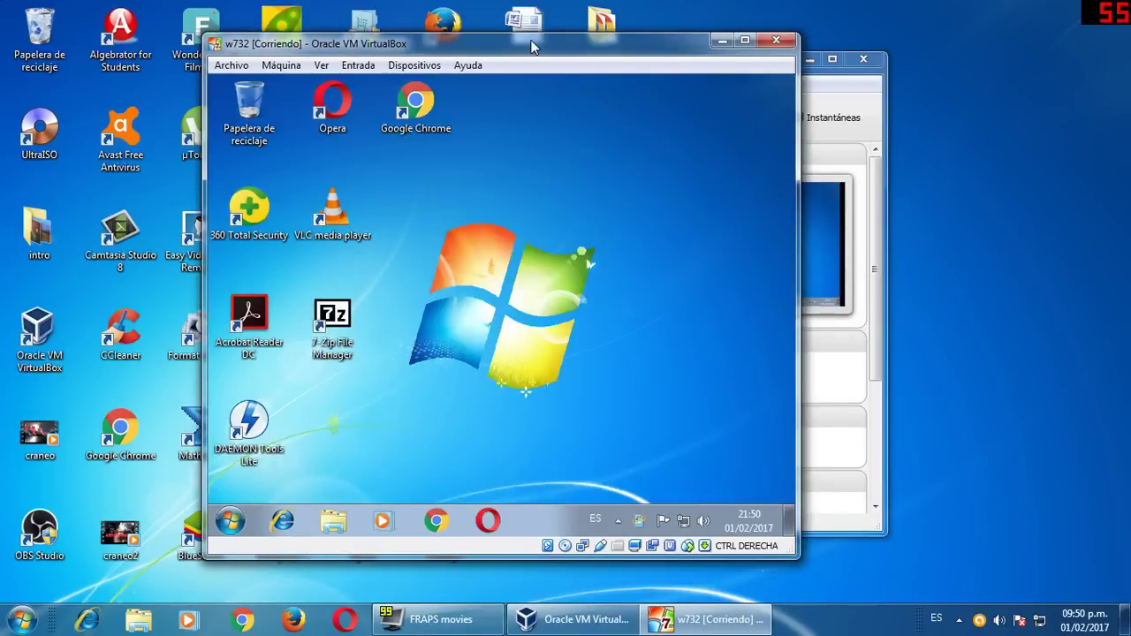
{"action": "left_click_drag", "start_coordinate": [535, 45], "coordinate": [623, 52]}
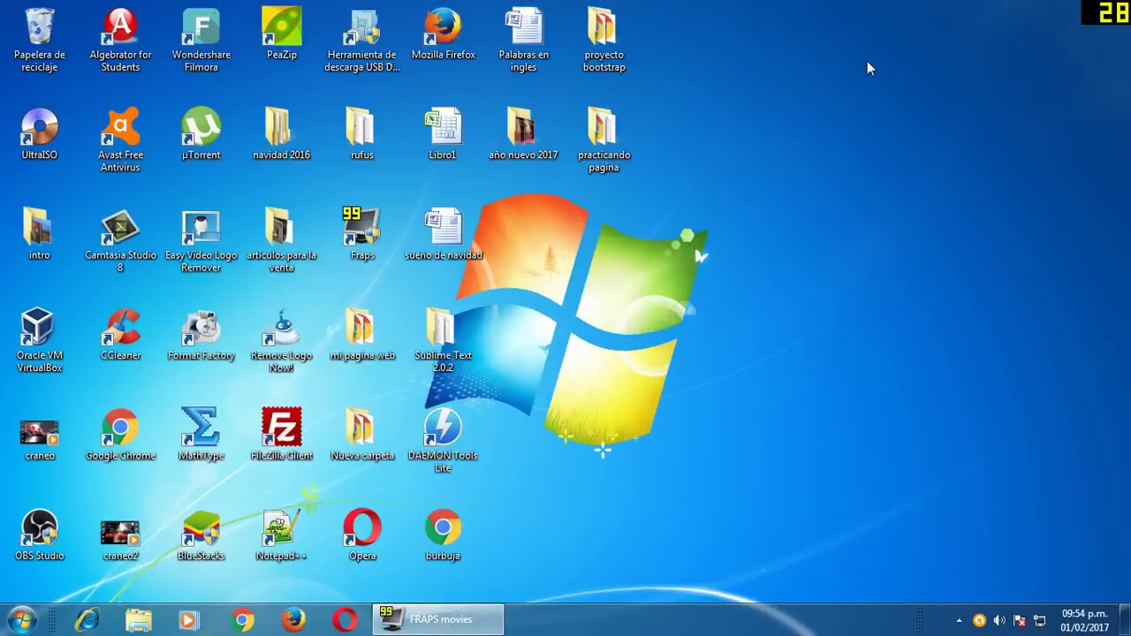
Step: Open Oracle VM VirtualBox from the host desktop and briefly view the general settings of the w732 machine
{"action": "left_click", "coordinate": [31, 371]}
{"action": "double_click", "coordinate": [31, 371]}
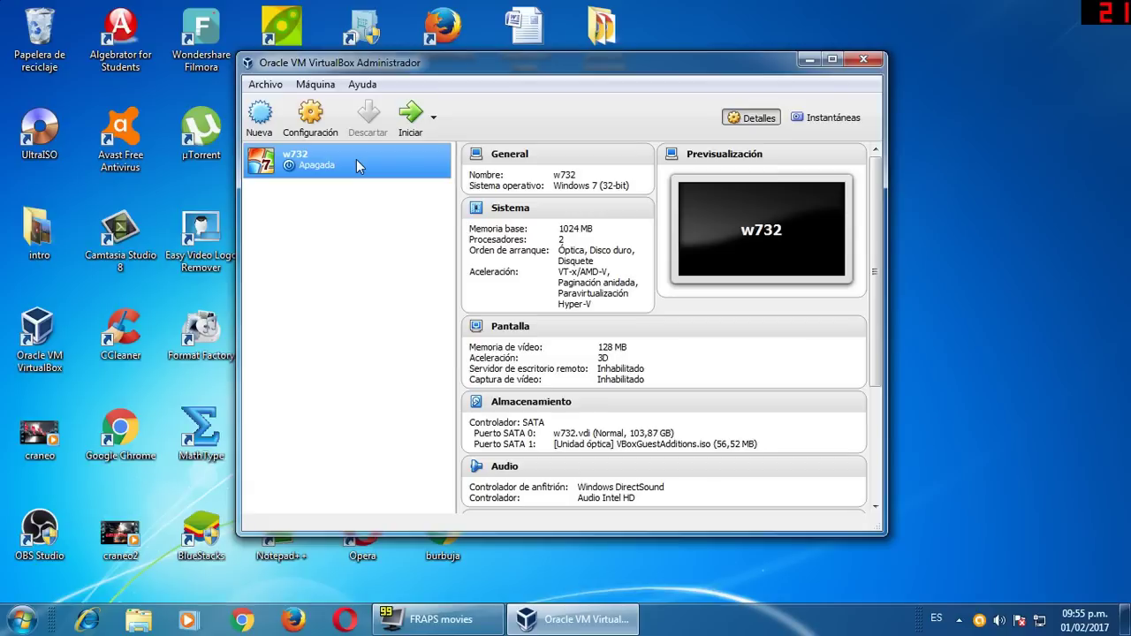
{"action": "left_click", "coordinate": [306, 122]}
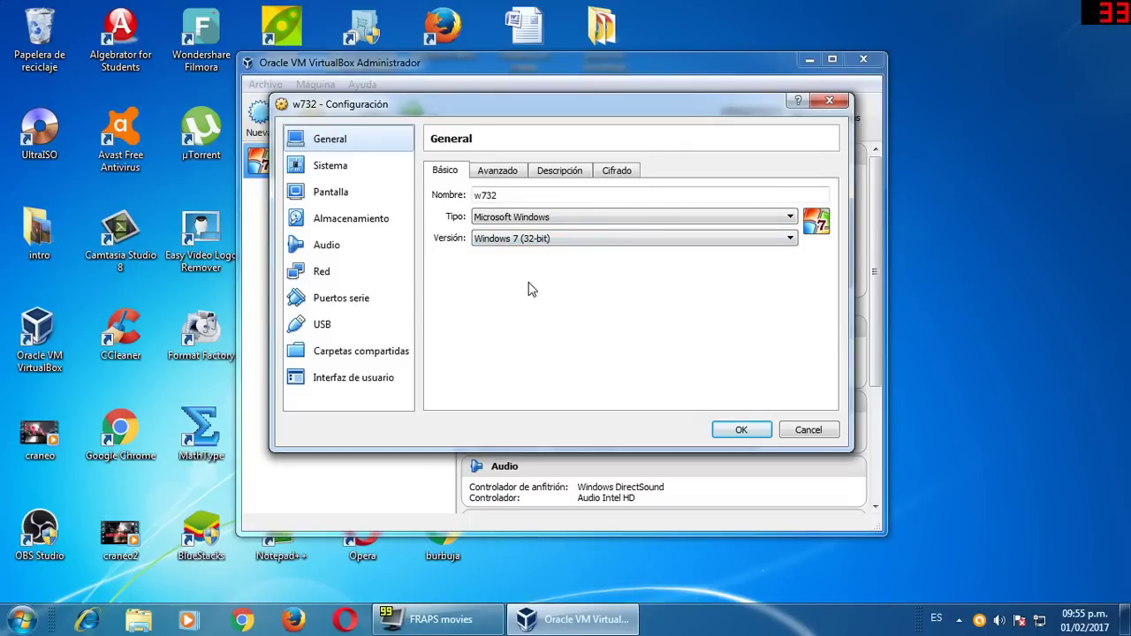
{"action": "left_click", "coordinate": [829, 102]}
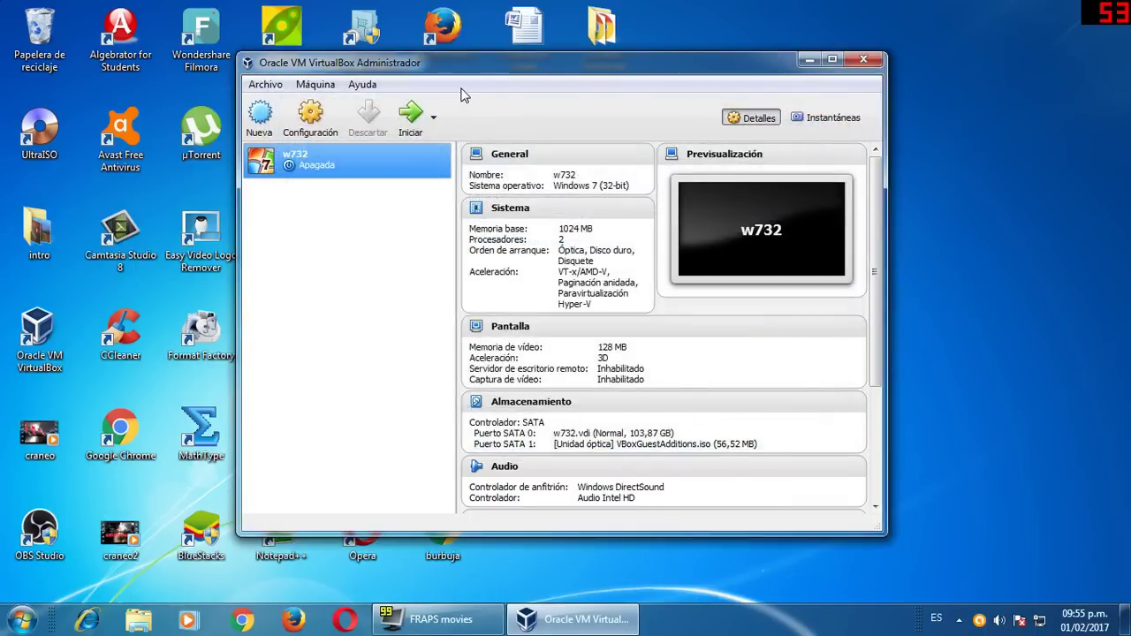
Step: Begin a new virtual machine named windows7 for Microsoft Windows, Windows 7 (64-bit), with 1024 MB of memory
{"action": "left_click", "coordinate": [260, 113]}
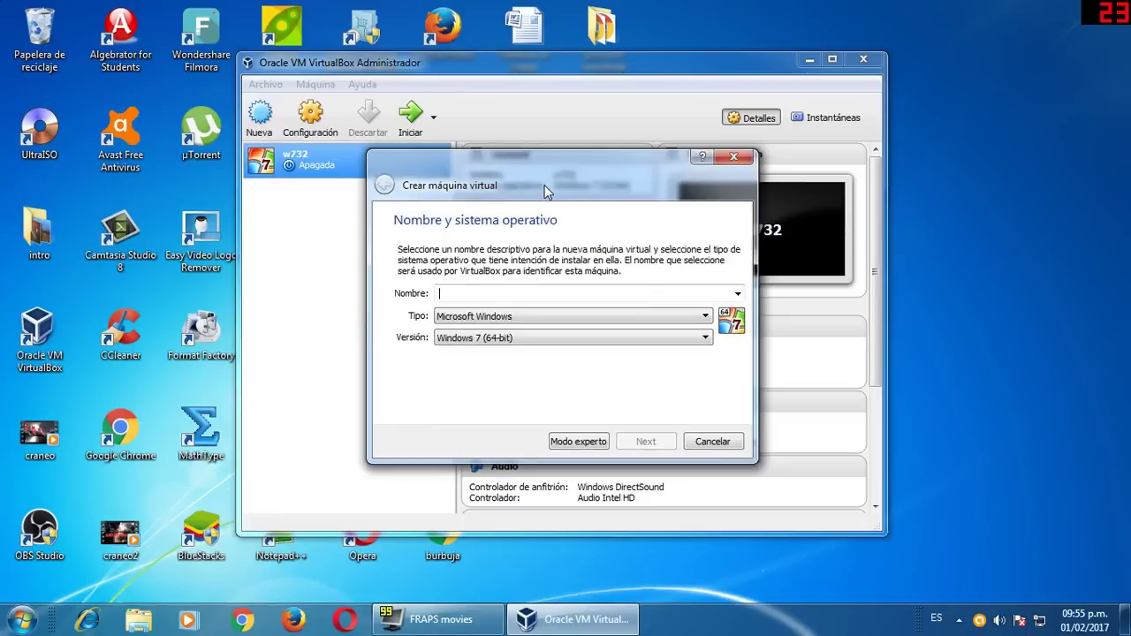
{"action": "type", "text": "win"}
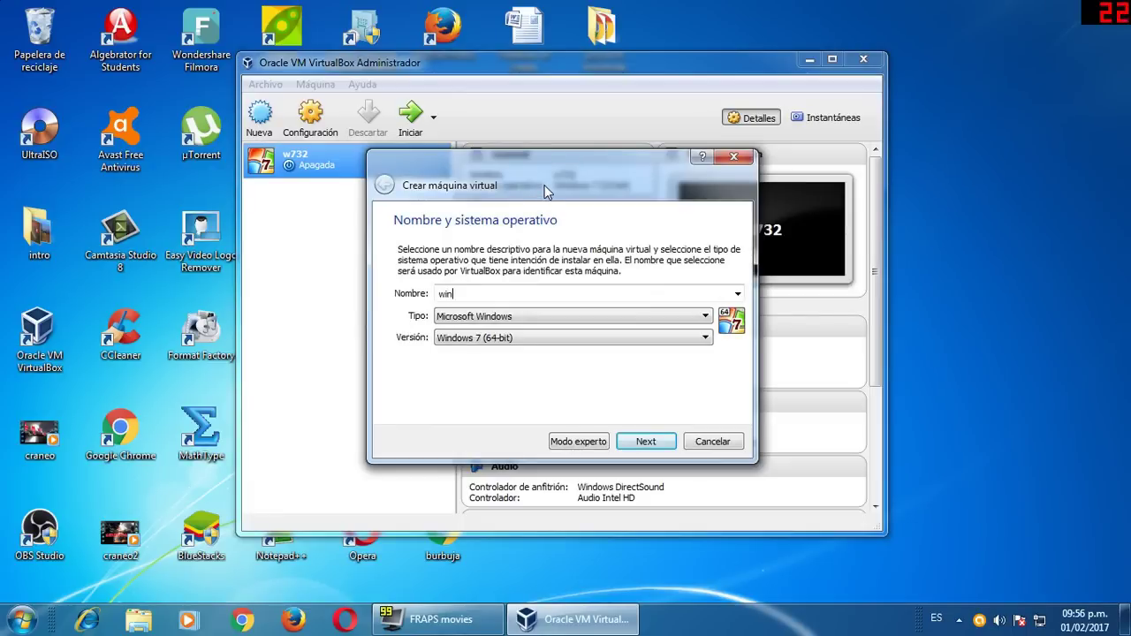
{"action": "type", "text": "dows7"}
{"action": "left_click", "coordinate": [634, 449]}
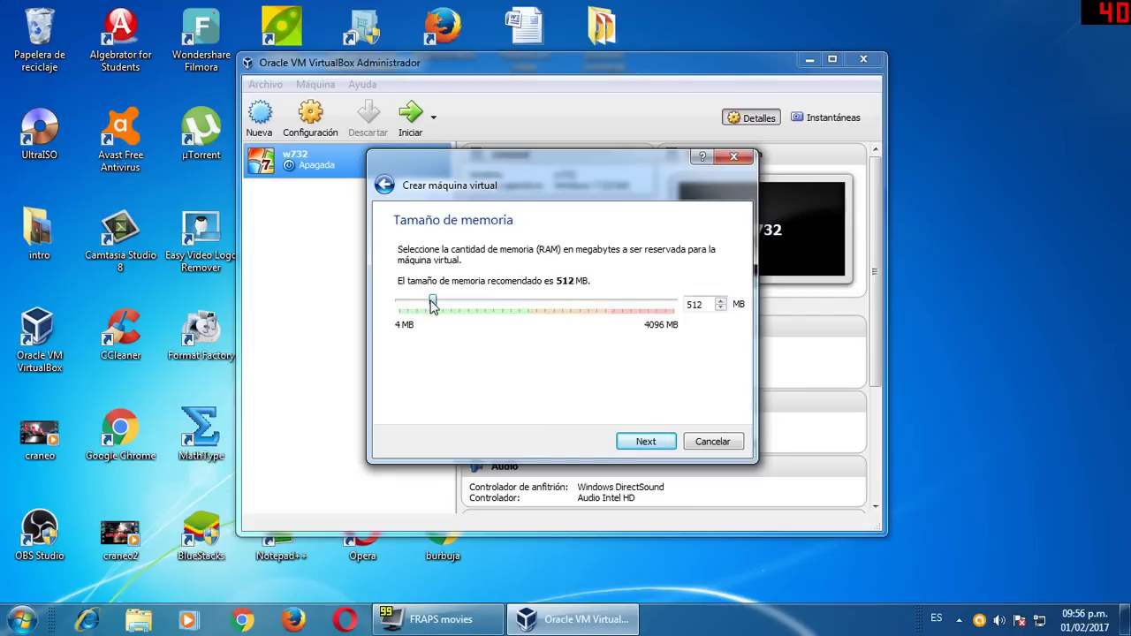
{"action": "left_click_drag", "start_coordinate": [431, 301], "coordinate": [469, 327]}
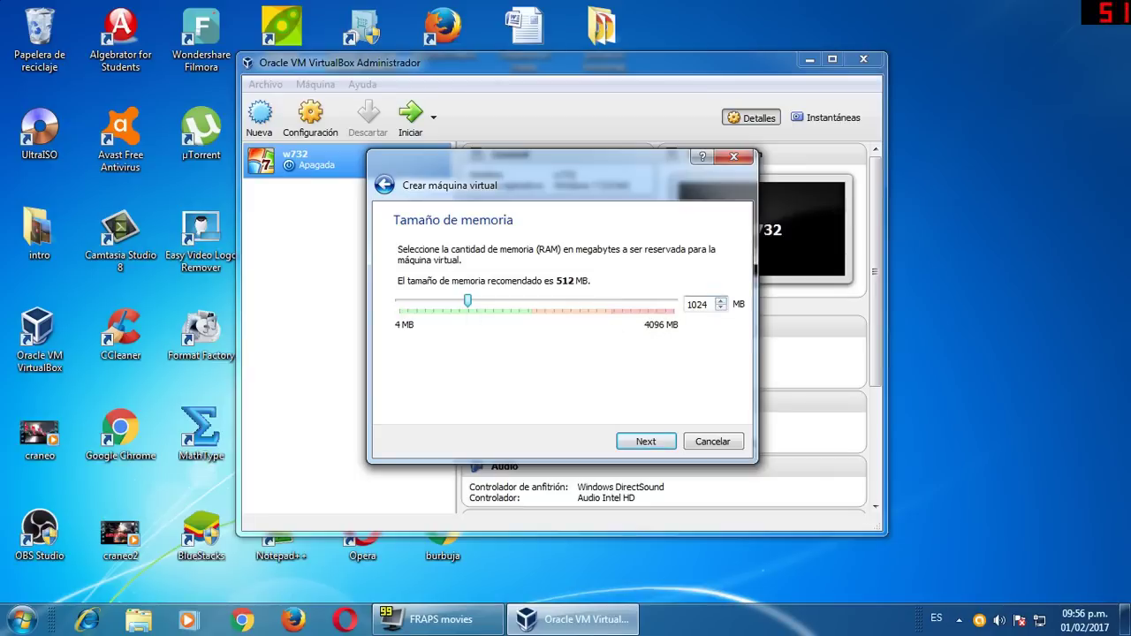
{"action": "left_click", "coordinate": [644, 441]}
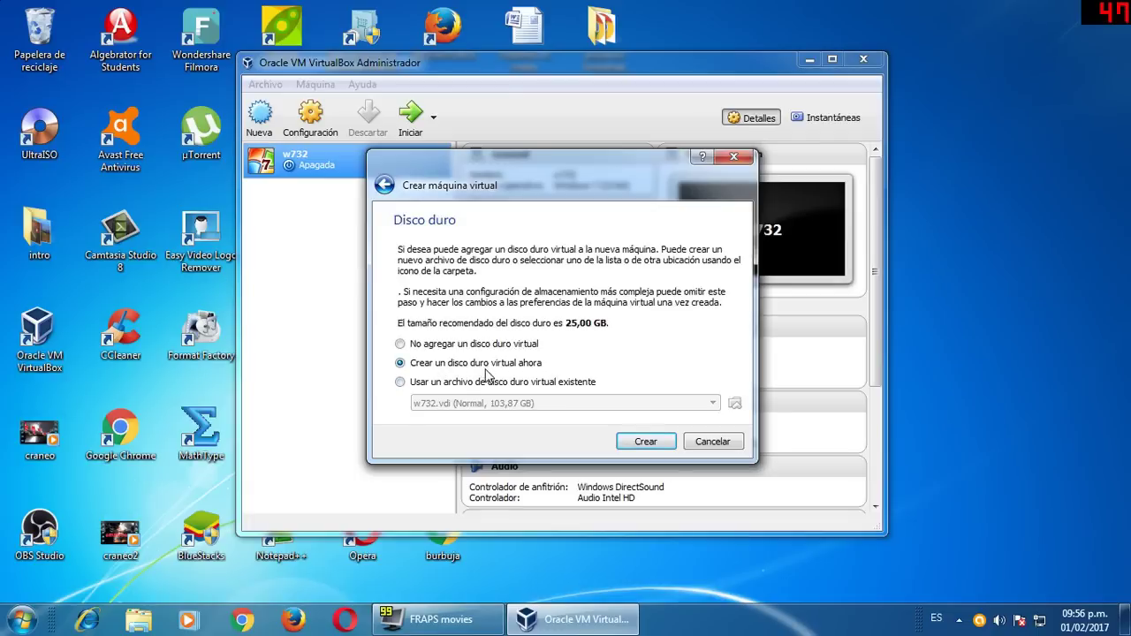
Step: Create a new dynamically allocated VDI hard disk of 100,69 GB for the windows7 machine
{"action": "left_click", "coordinate": [640, 445]}
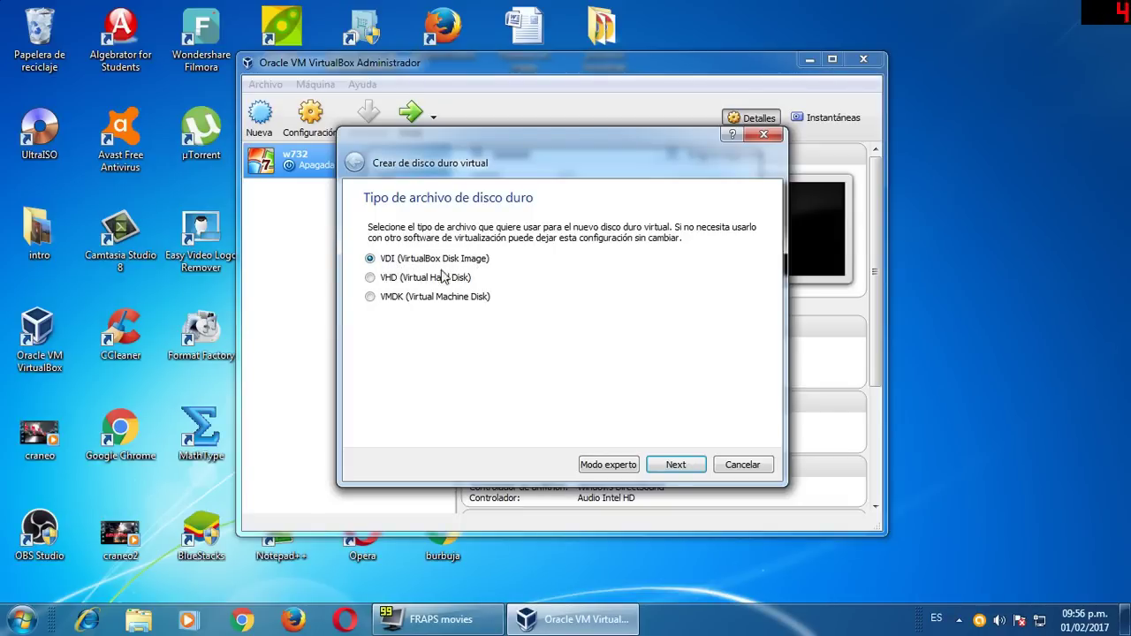
{"action": "left_click", "coordinate": [675, 464]}
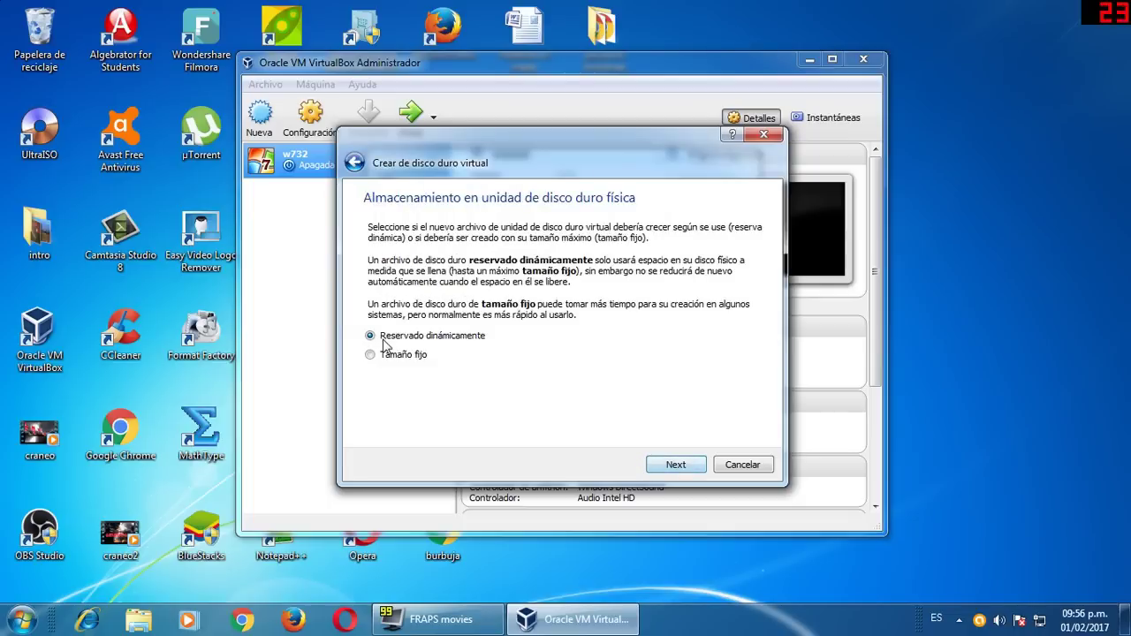
{"action": "left_click", "coordinate": [675, 464]}
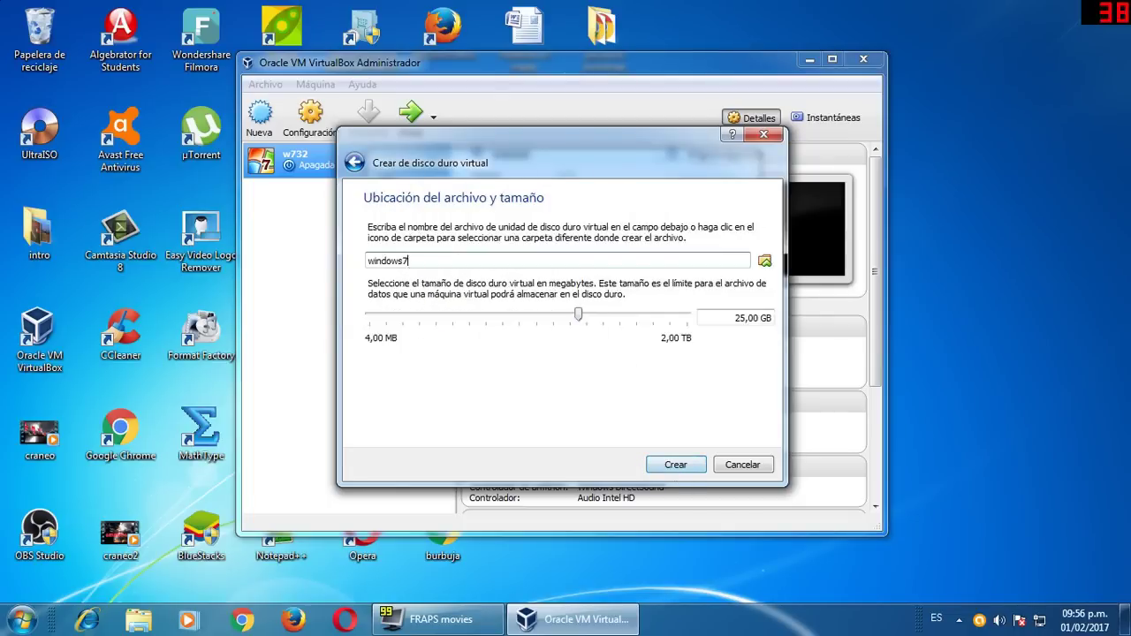
{"action": "left_click_drag", "start_coordinate": [579, 320], "coordinate": [610, 319]}
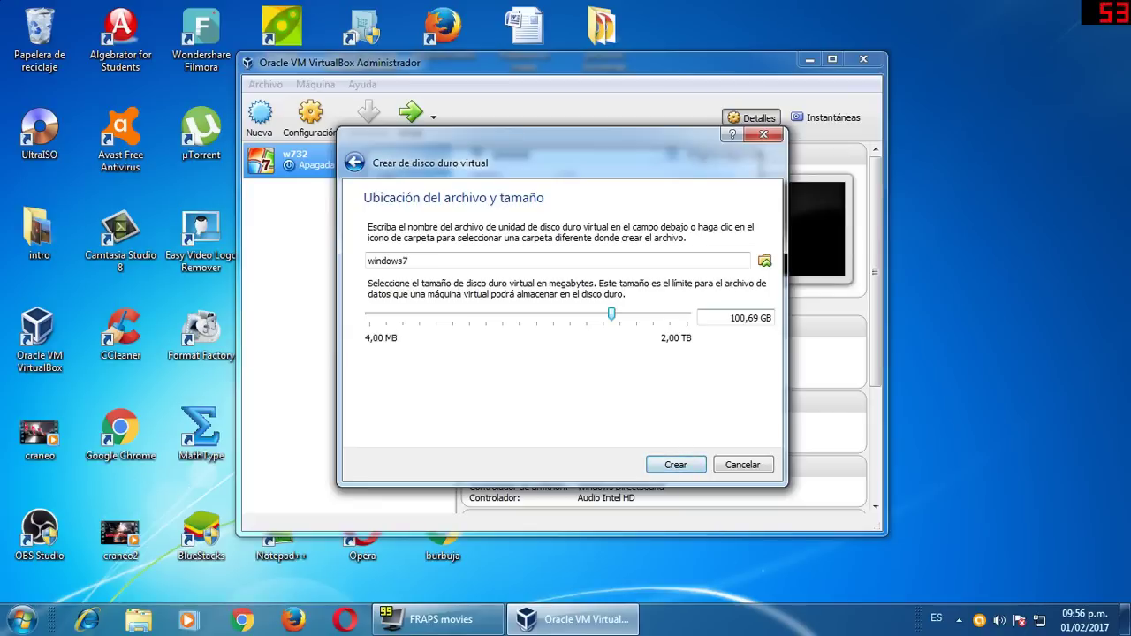
{"action": "left_click_drag", "start_coordinate": [758, 318], "coordinate": [746, 318]}
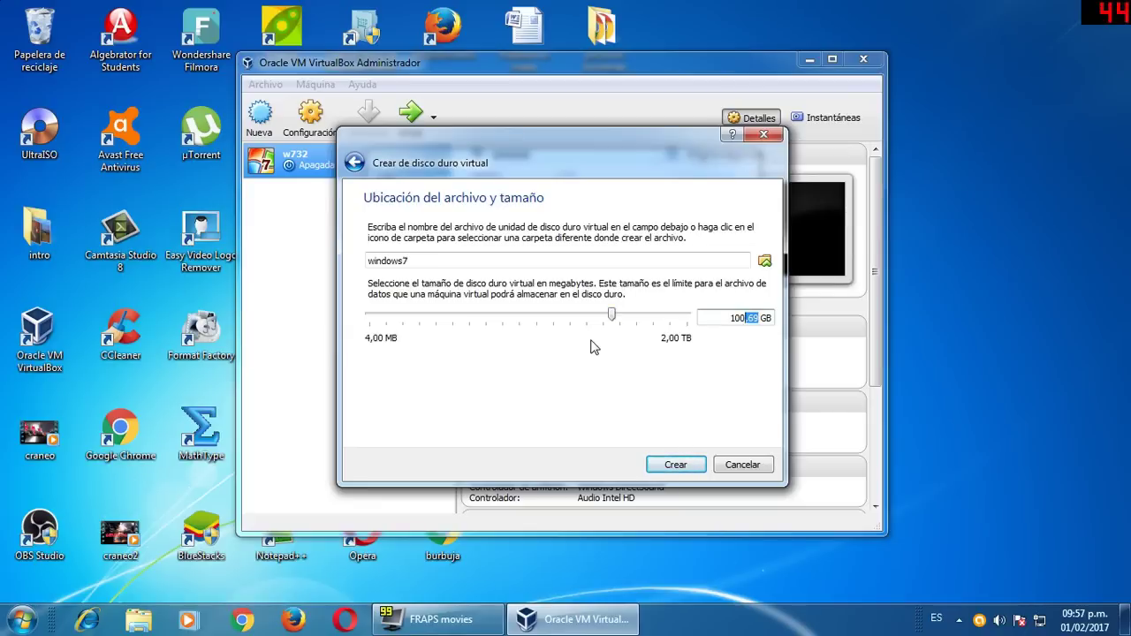
{"action": "left_click", "coordinate": [675, 464]}
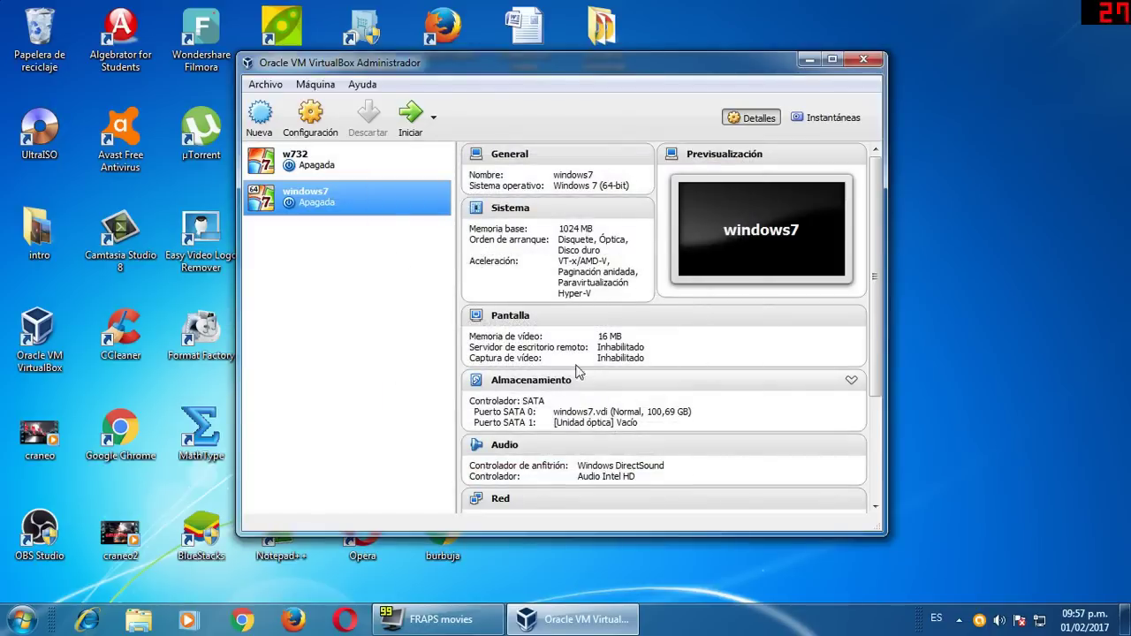
Step: Start the windows7 machine and choose the W7_TODO_EN_UNO ISO from the w7 folder on Backup (D:) as its startup disk
{"action": "left_click", "coordinate": [412, 116]}
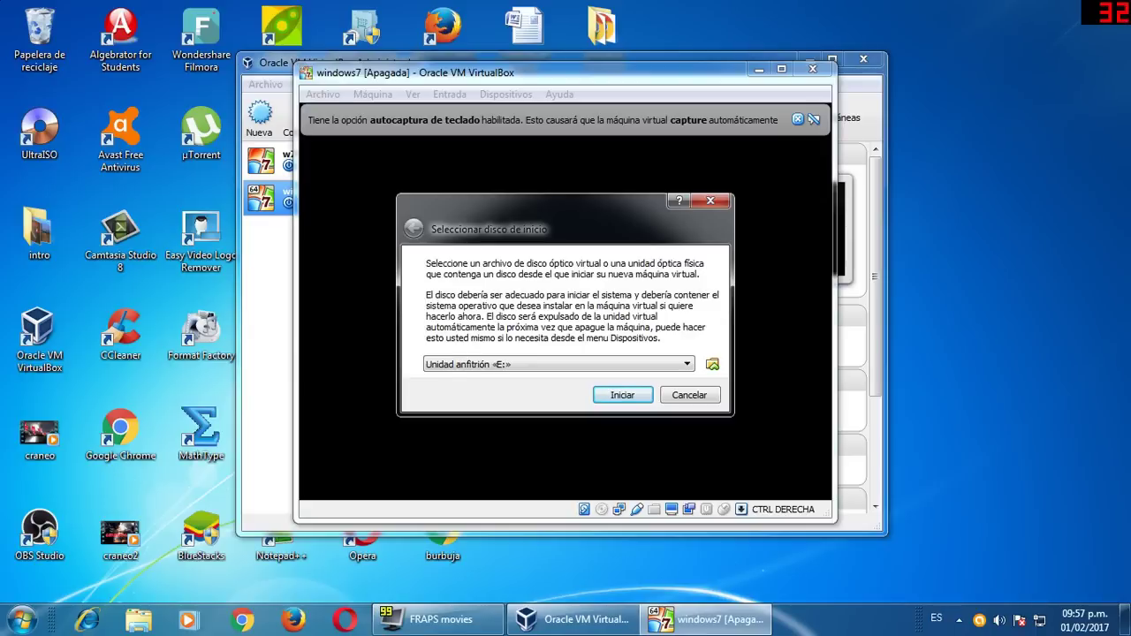
{"action": "left_click", "coordinate": [712, 366]}
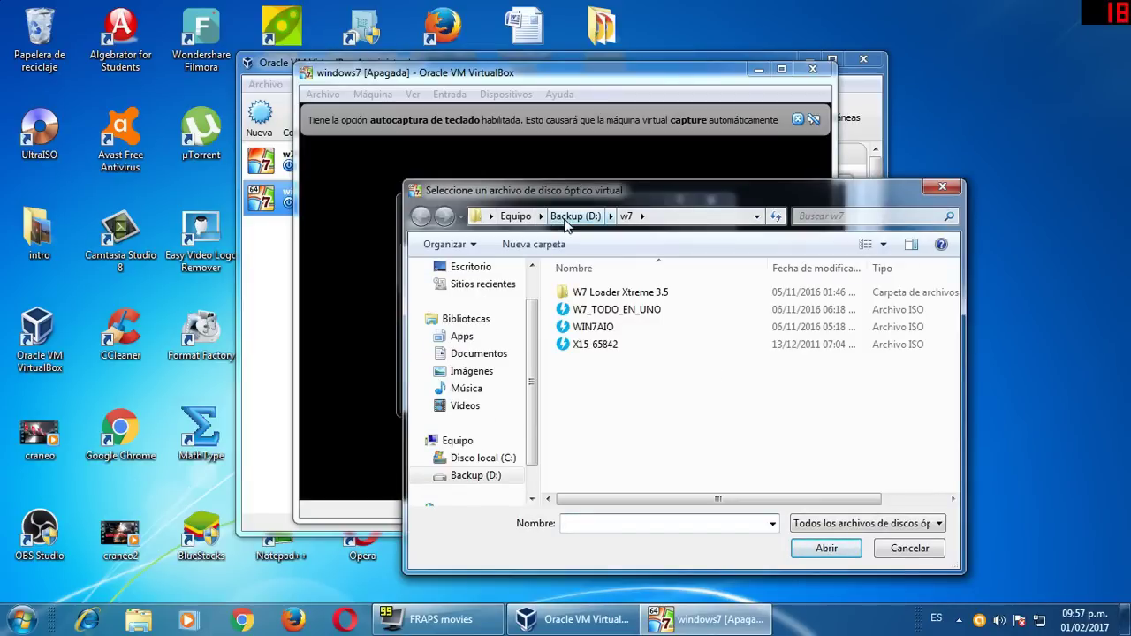
{"action": "left_click", "coordinate": [609, 311]}
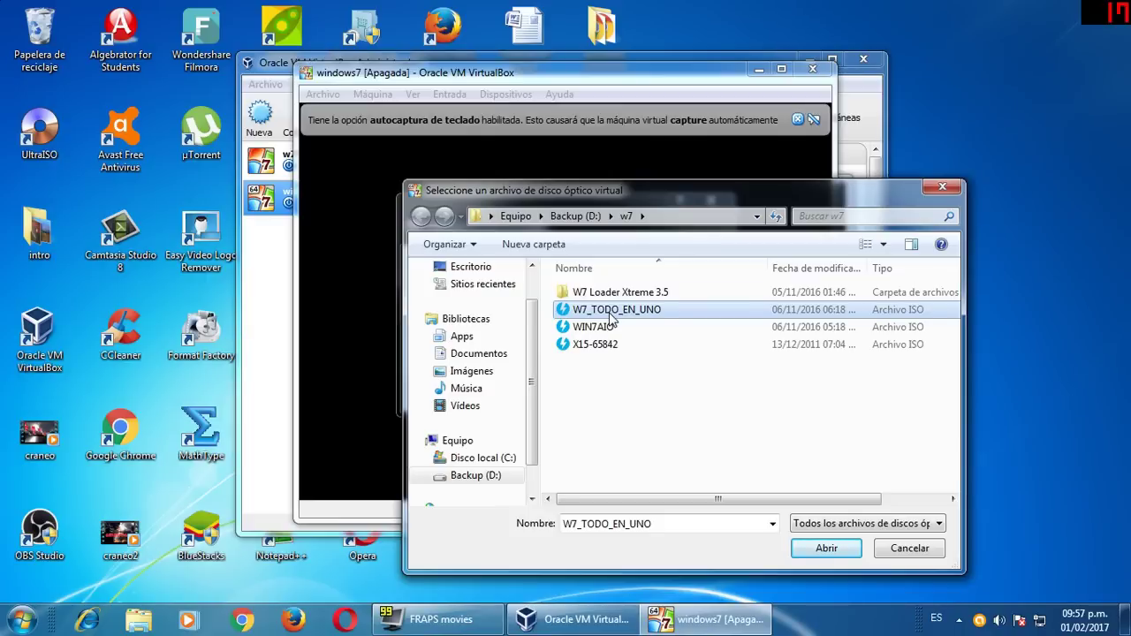
{"action": "left_click", "coordinate": [823, 548]}
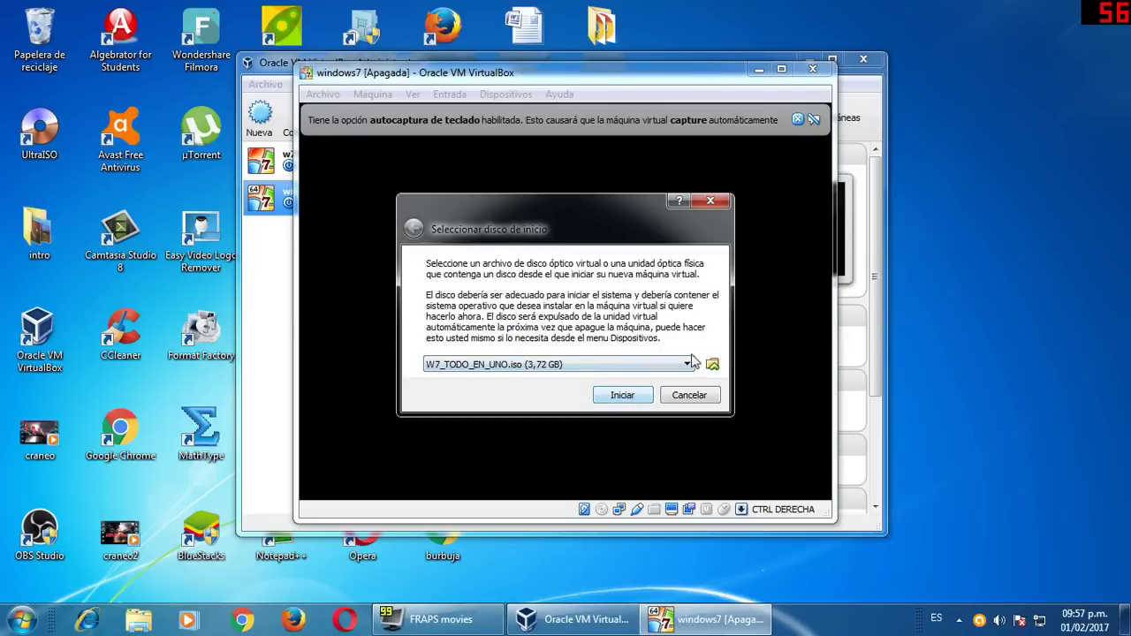
Step: Boot the windows7 machine from the W7_TODO_EN_UNO ISO and dismiss the keyboard and pointer capture notices
{"action": "left_click", "coordinate": [624, 395]}
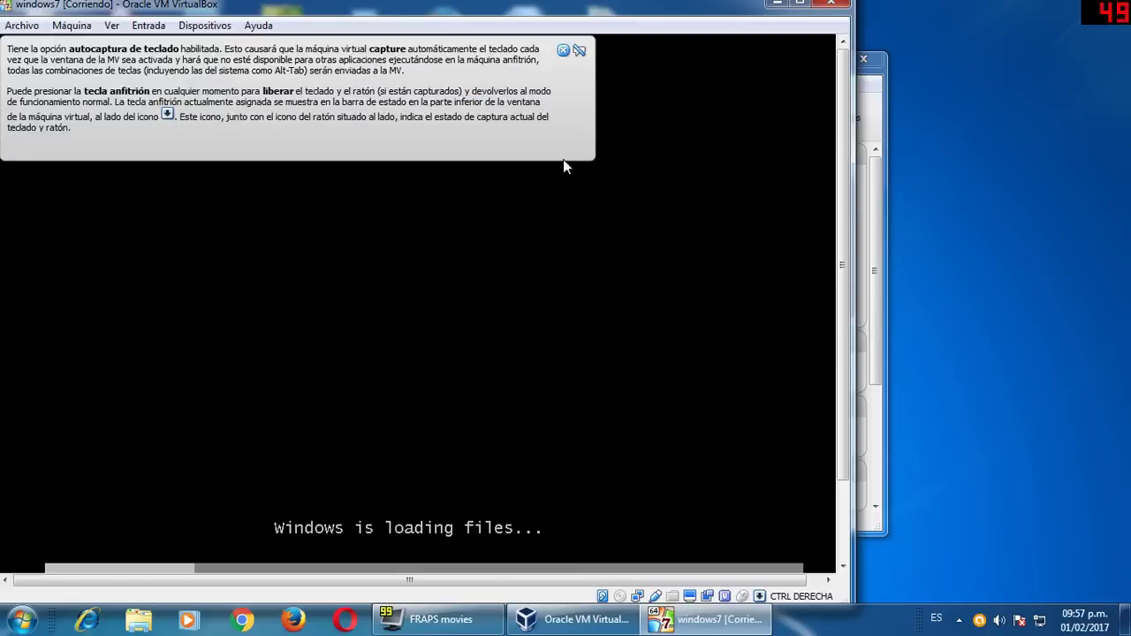
{"action": "left_click", "coordinate": [571, 51]}
{"action": "left_click", "coordinate": [530, 219]}
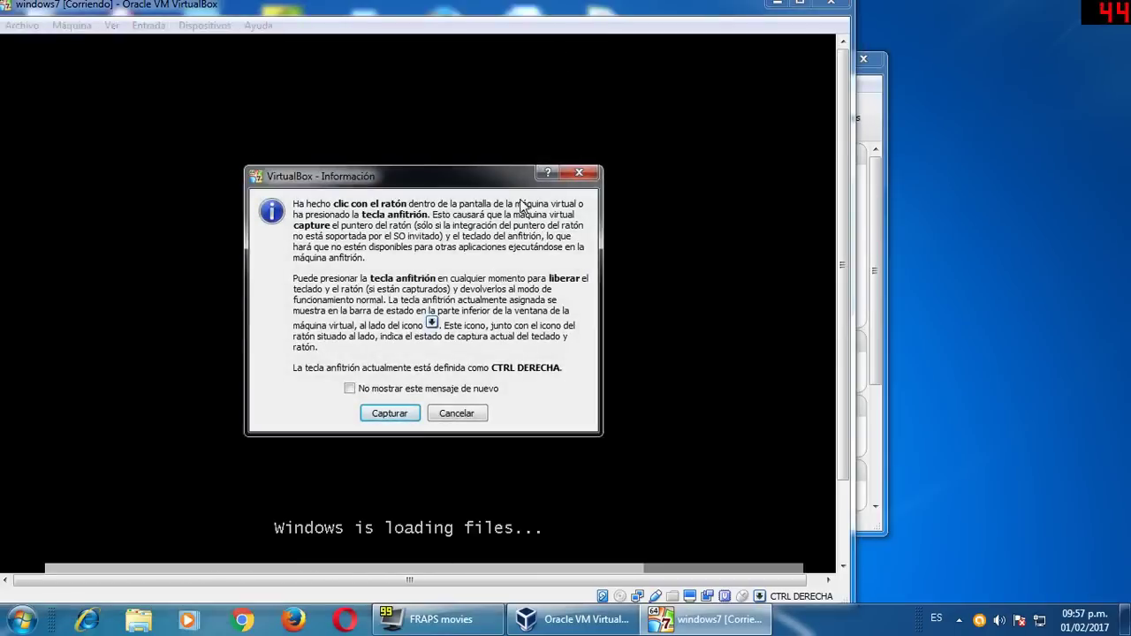
{"action": "left_click", "coordinate": [389, 413]}
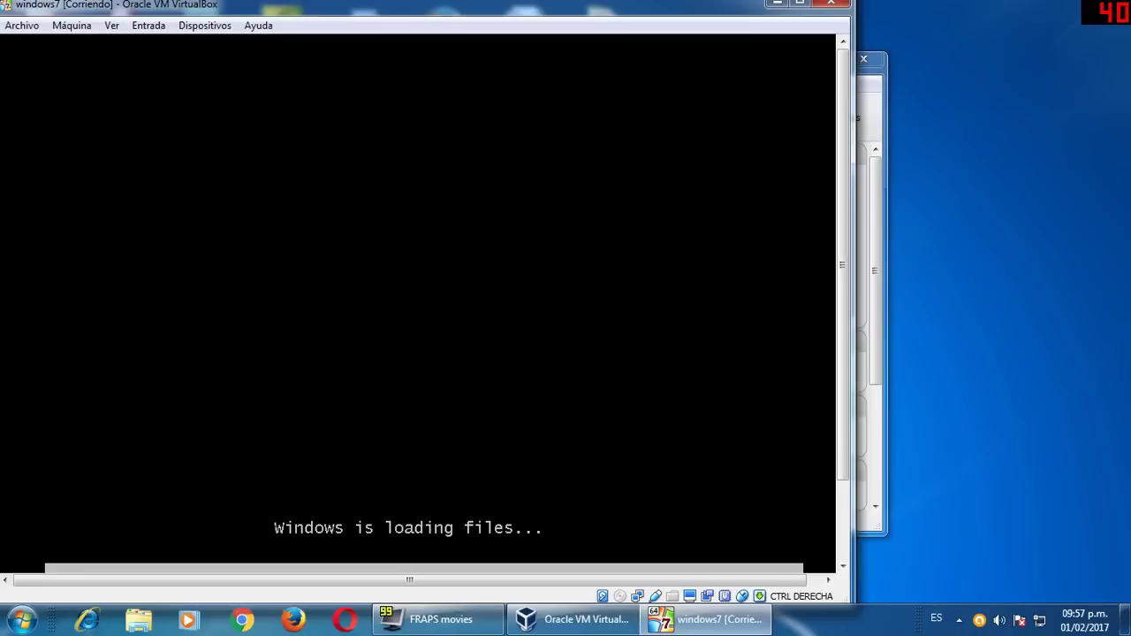
{"action": "key", "text": "Control_R"}
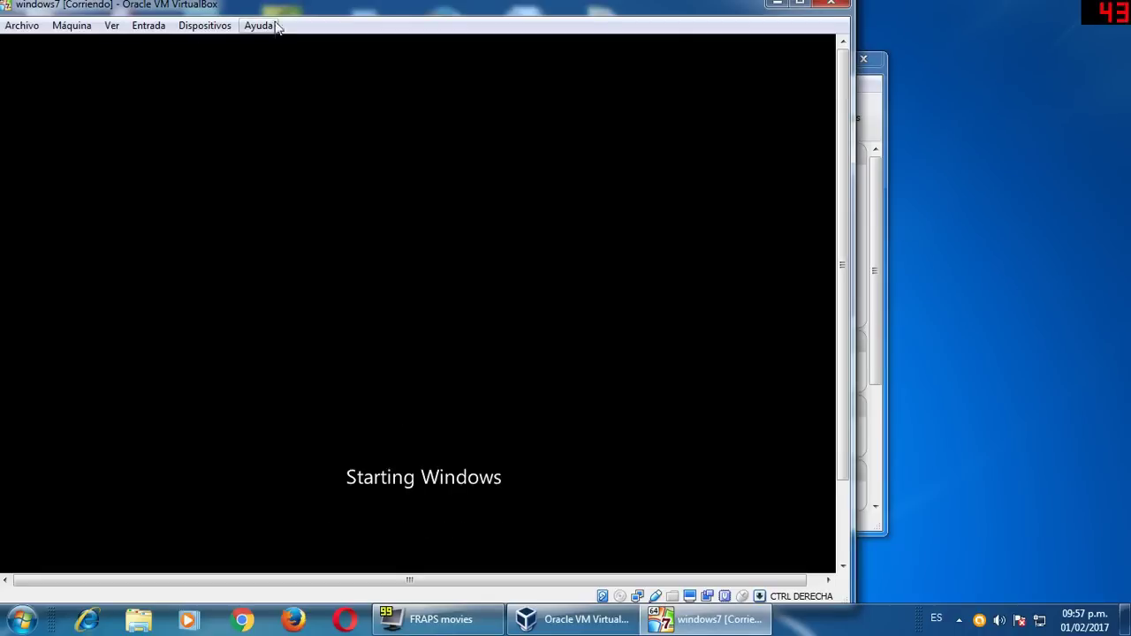
Step: Move the running machine's window fully onto the desktop and dismiss the mouse integration notice
{"action": "left_click_drag", "start_coordinate": [276, 5], "coordinate": [380, 12]}
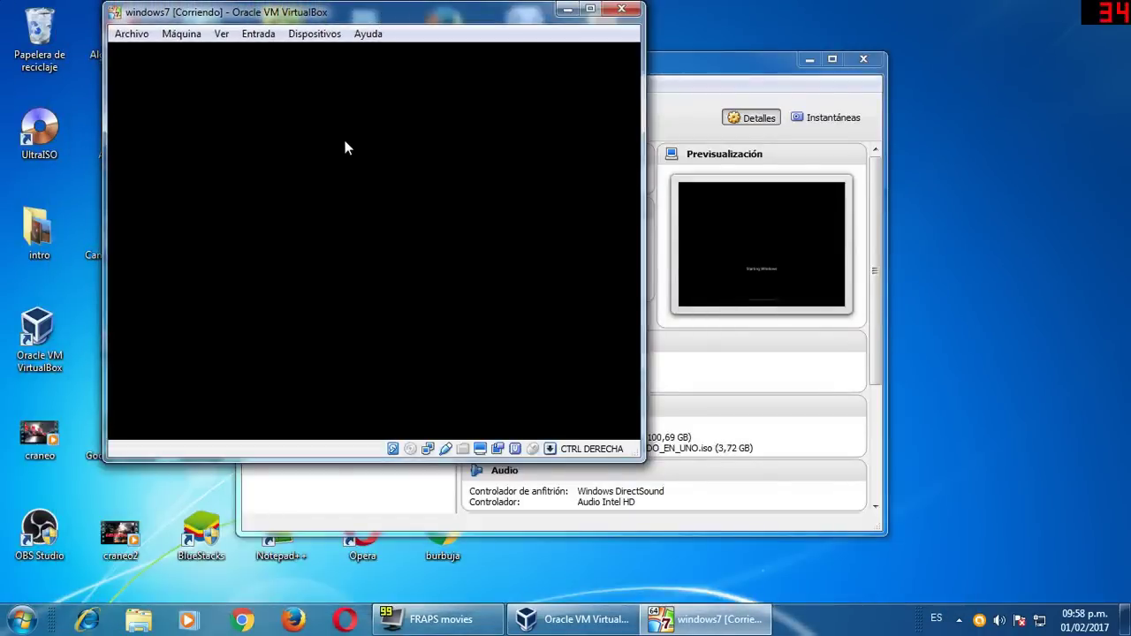
{"action": "left_click_drag", "start_coordinate": [503, 20], "coordinate": [572, 44]}
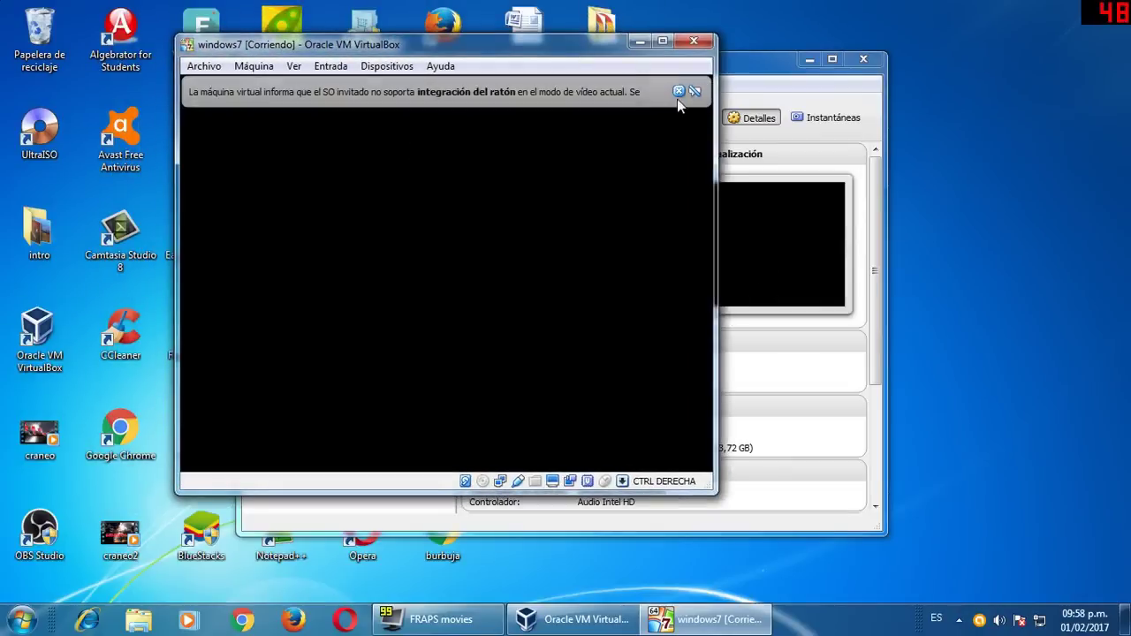
{"action": "left_click", "coordinate": [811, 91]}
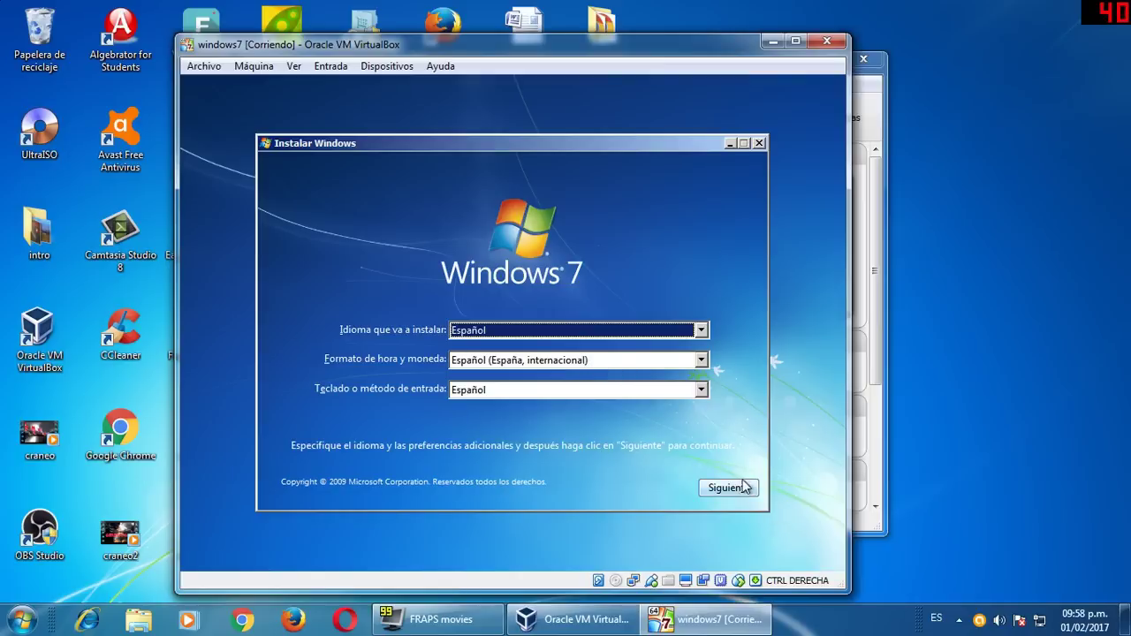
Step: Accept Español as the setup language with the Español (España, internacional) format, and start the Windows 7 installation
{"action": "left_click", "coordinate": [730, 488]}
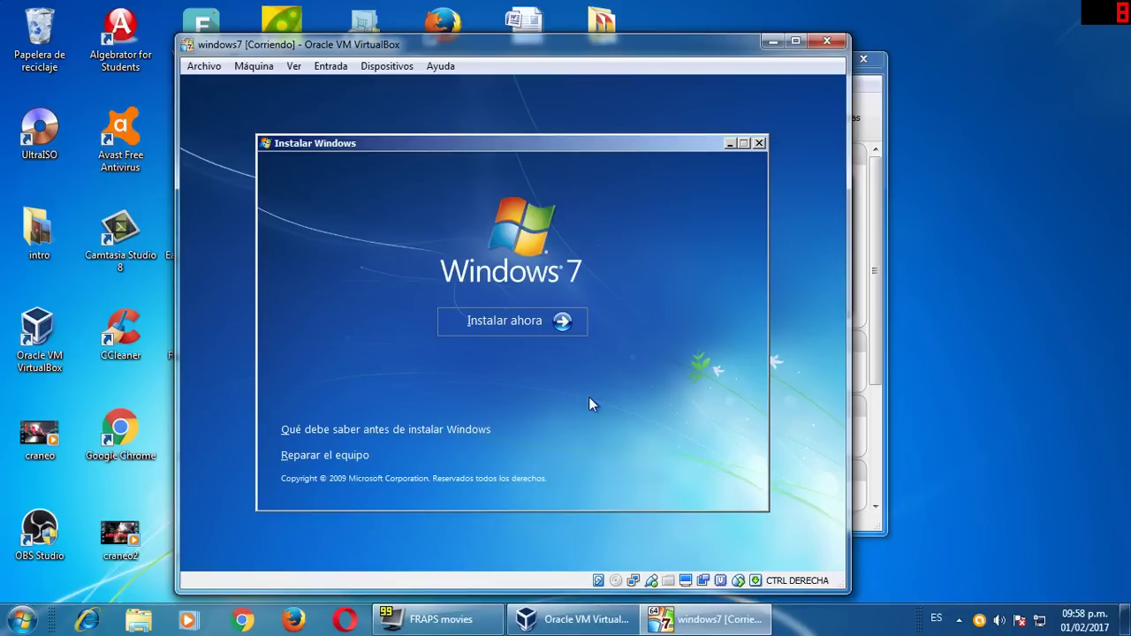
{"action": "left_click", "coordinate": [537, 320]}
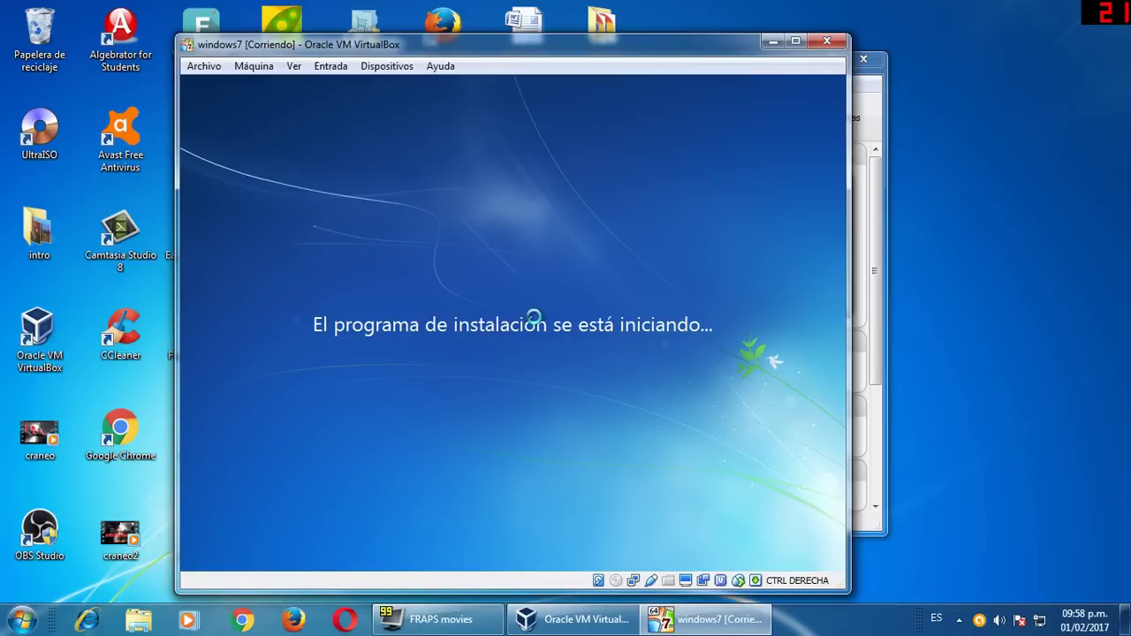
{"action": "left_click_drag", "start_coordinate": [486, 54], "coordinate": [503, 48]}
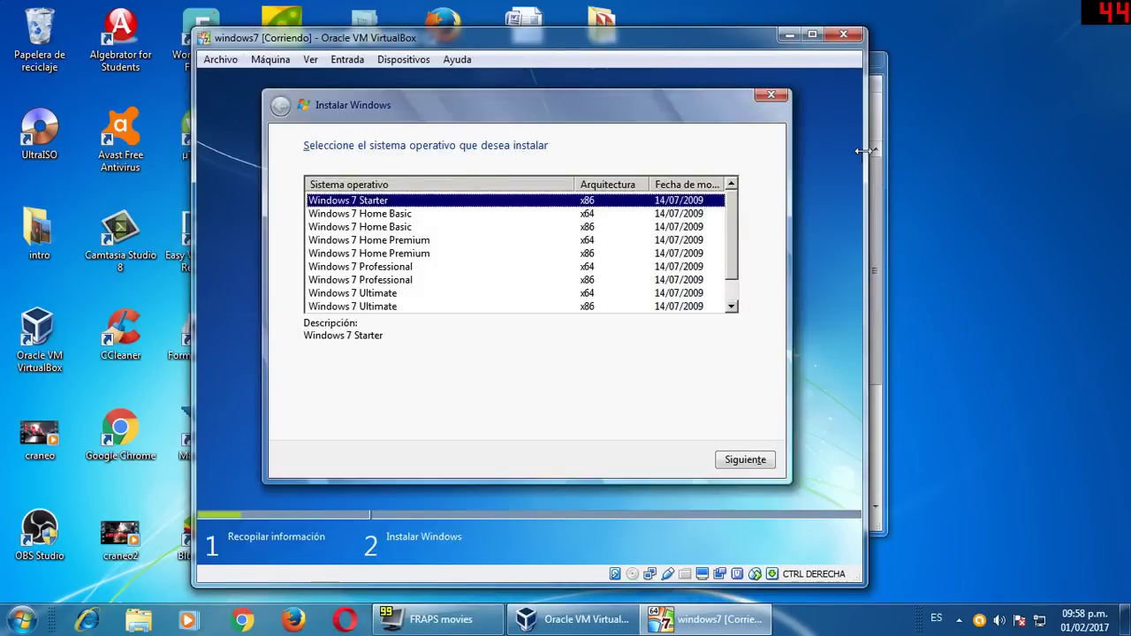
{"action": "left_click_drag", "start_coordinate": [864, 150], "coordinate": [1088, 173]}
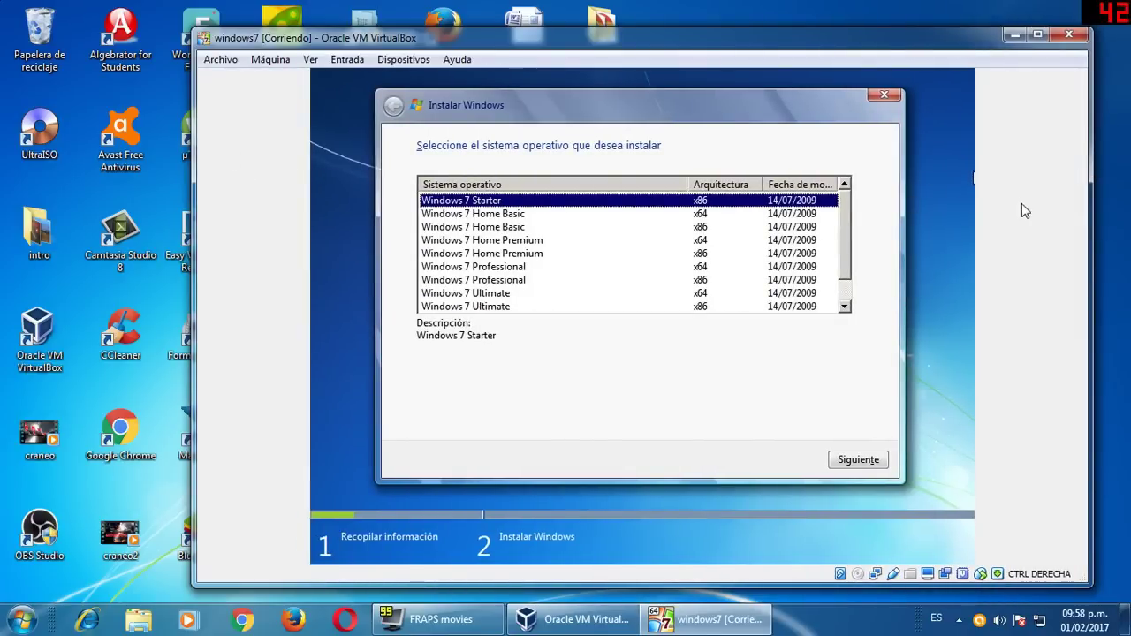
{"action": "left_click_drag", "start_coordinate": [1090, 187], "coordinate": [857, 192]}
{"action": "left_click", "coordinate": [804, 35]}
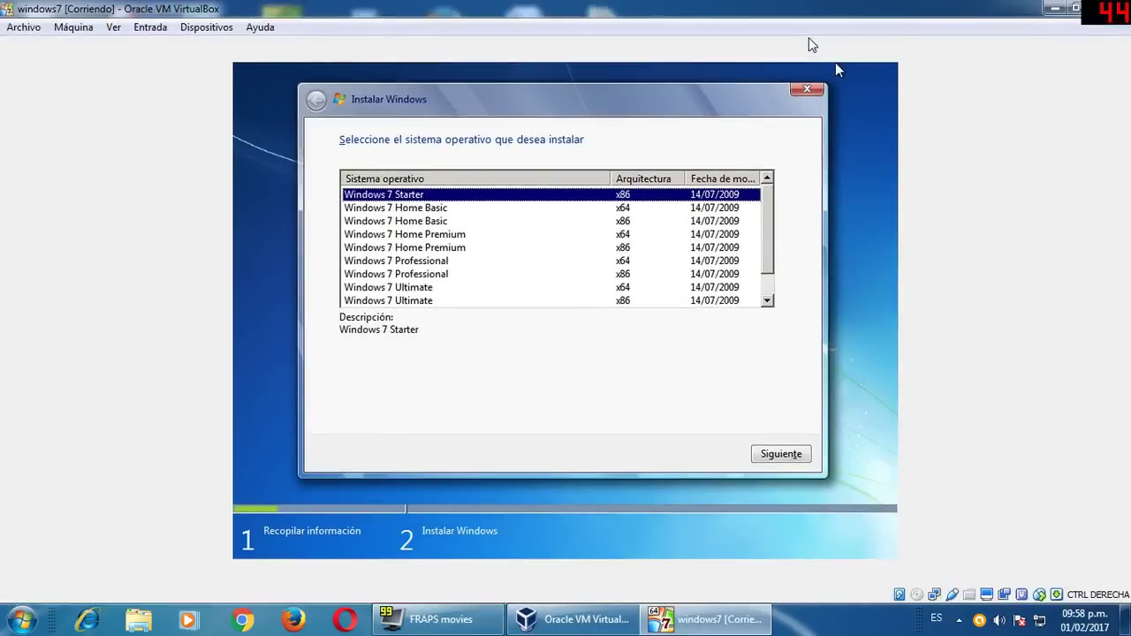
{"action": "left_click", "coordinate": [1075, 8]}
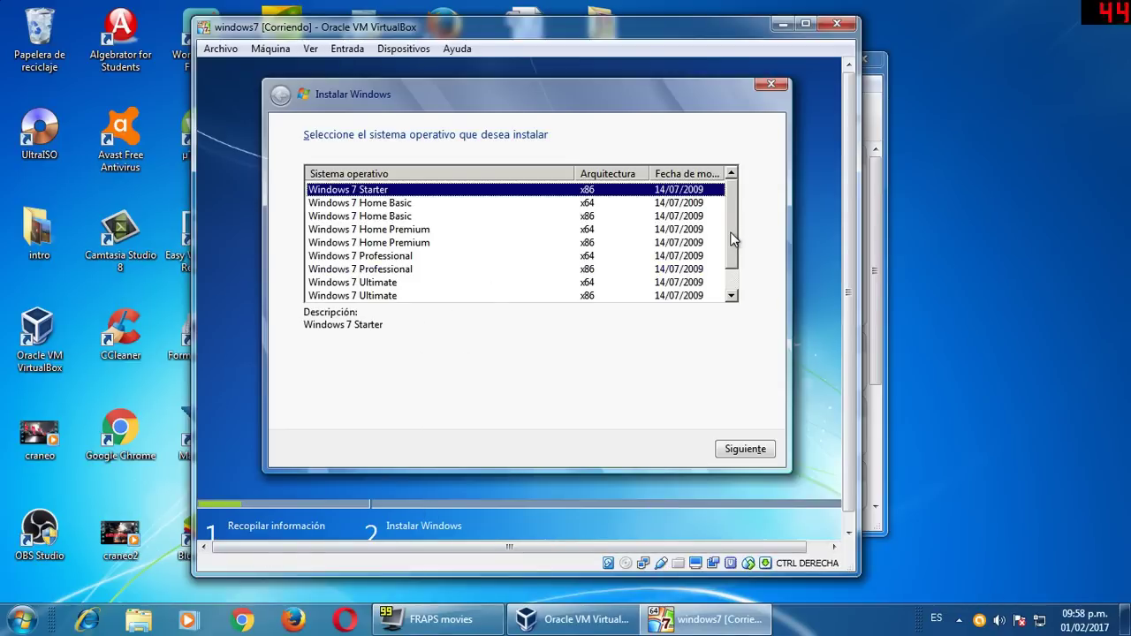
Step: Choose Windows 7 Ultimate x64 as the operating system to install
{"action": "mouse_move", "coordinate": [732, 245]}
{"action": "left_mouse_down"}
{"action": "mouse_move", "coordinate": [732, 287]}
{"action": "mouse_move", "coordinate": [733, 240]}
{"action": "left_mouse_up"}
{"action": "left_click_drag", "start_coordinate": [735, 219], "coordinate": [734, 252]}
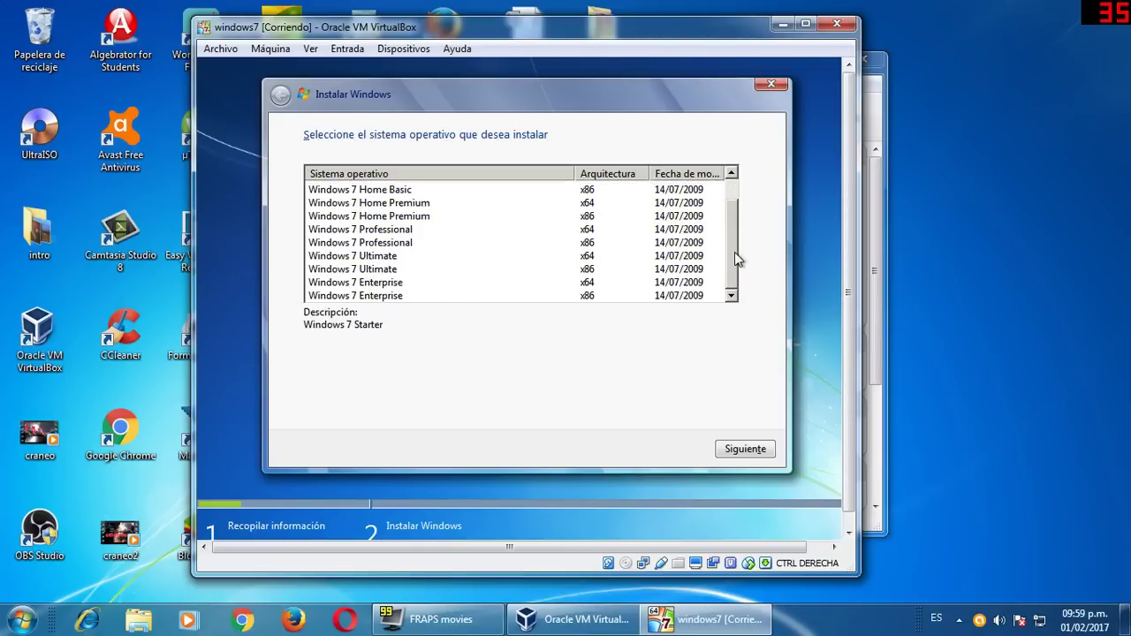
{"action": "left_click", "coordinate": [386, 271]}
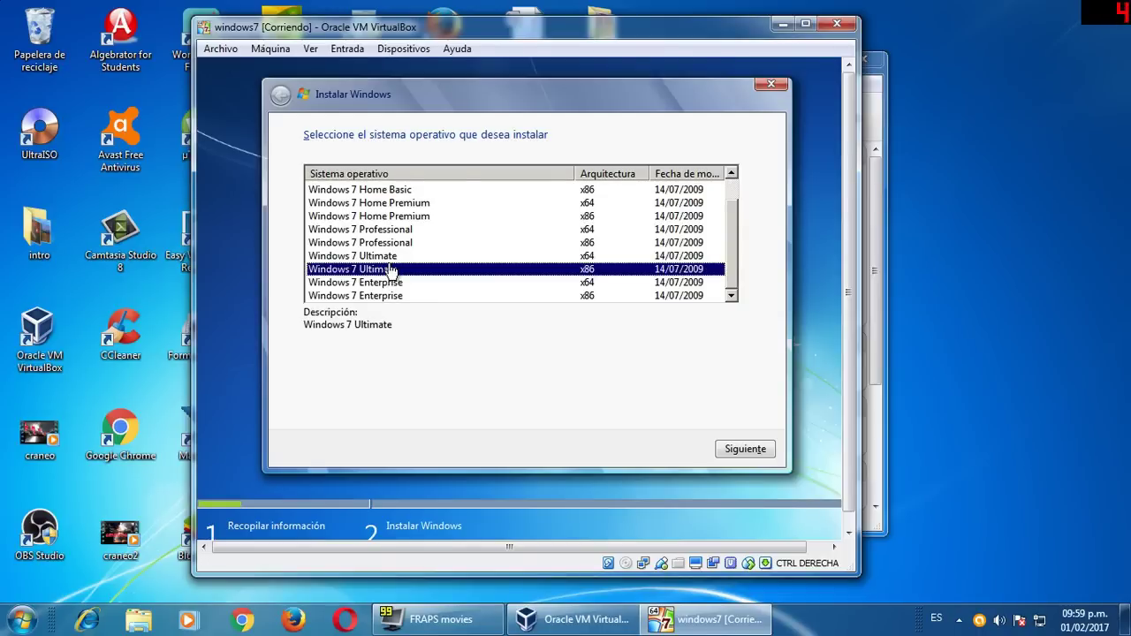
{"action": "left_click", "coordinate": [390, 258]}
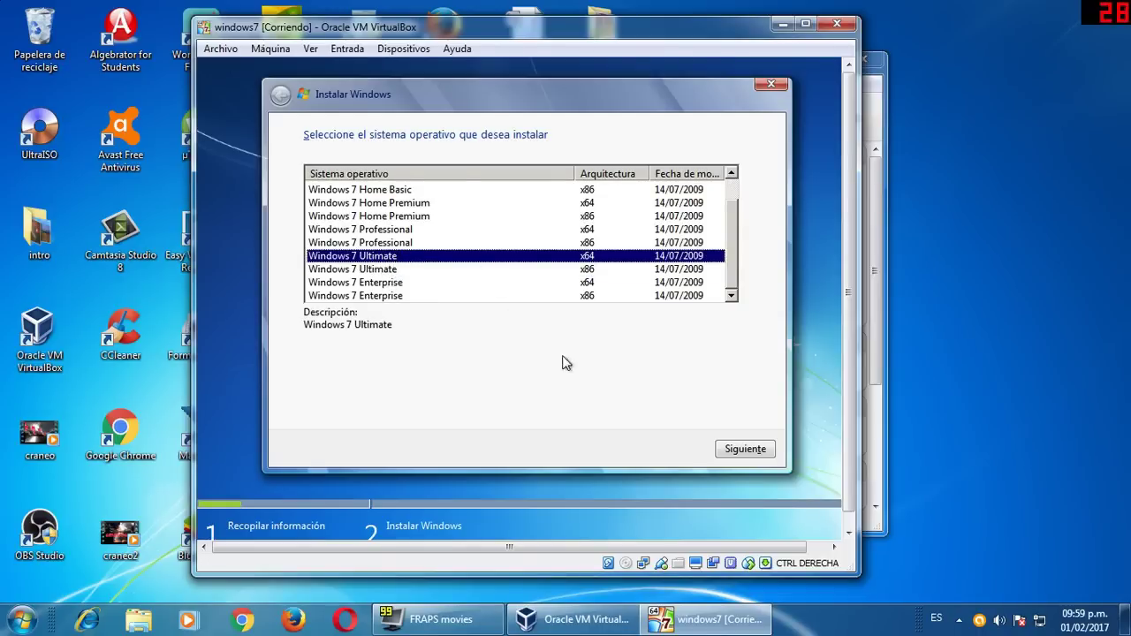
{"action": "left_click", "coordinate": [742, 449]}
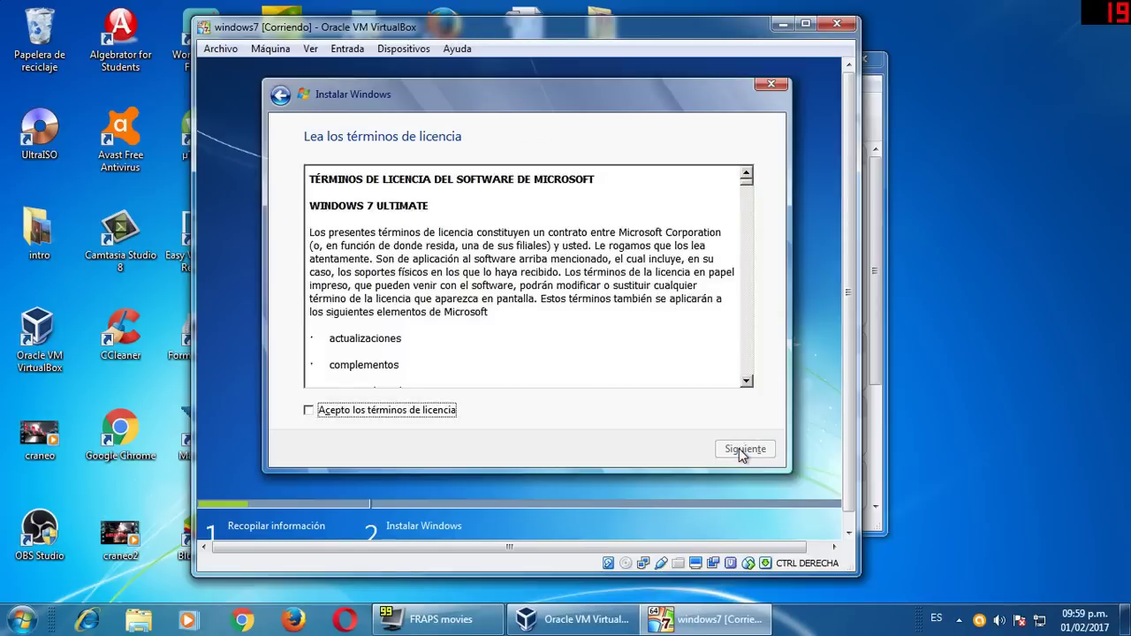
Step: Accept the licence terms and start a Personalizada (avanzada) installation on the unallocated space of disk 0
{"action": "left_click", "coordinate": [446, 411]}
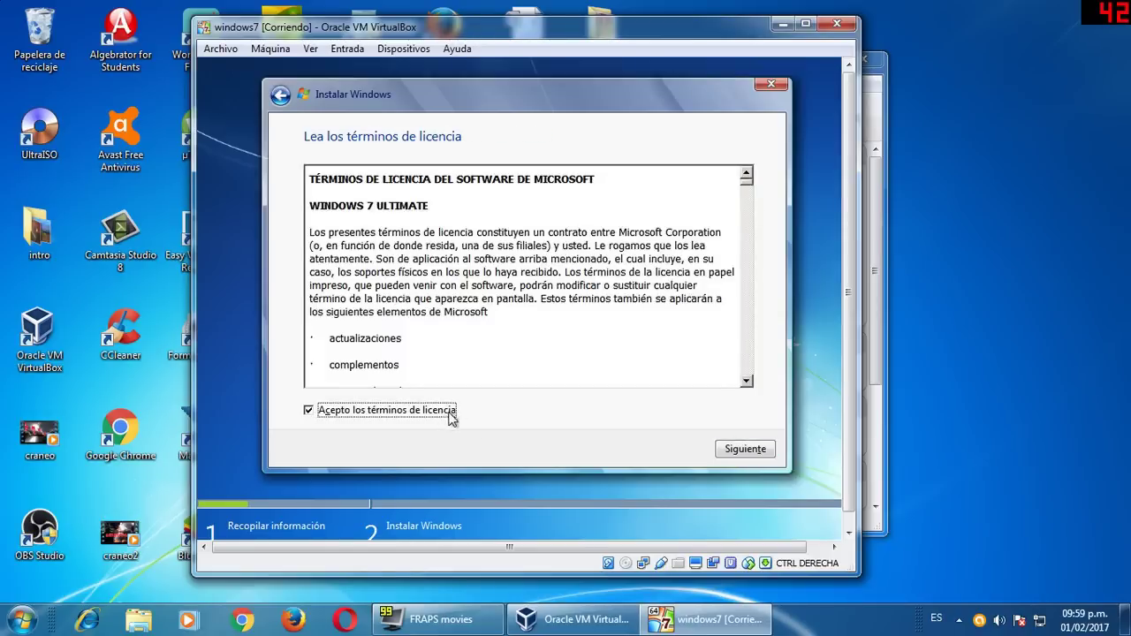
{"action": "left_click", "coordinate": [740, 452]}
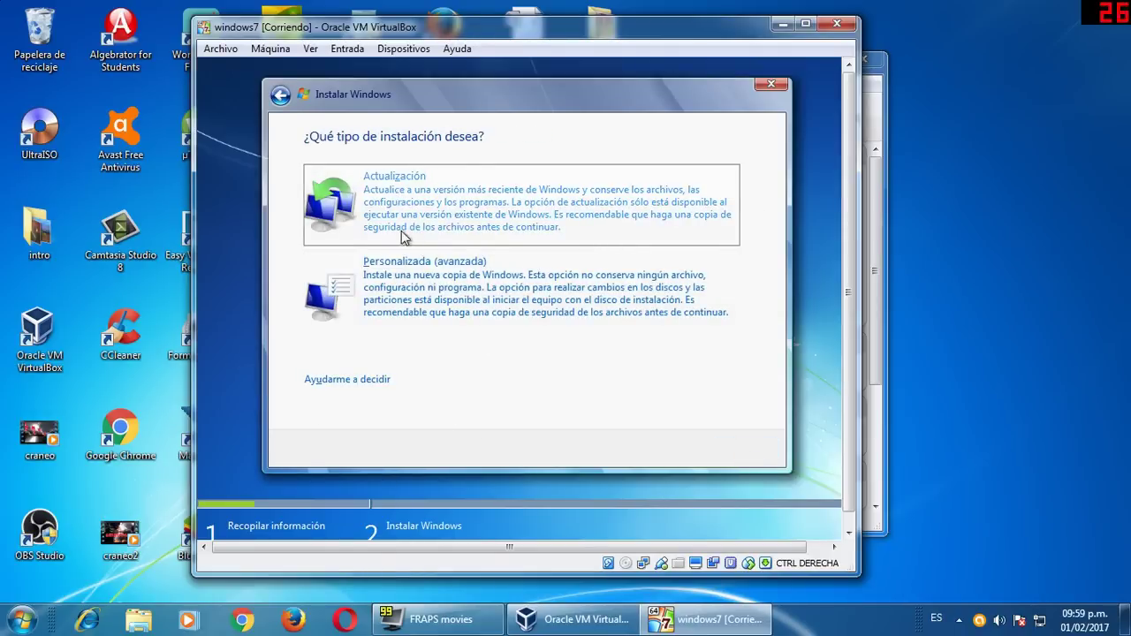
{"action": "left_click", "coordinate": [406, 293]}
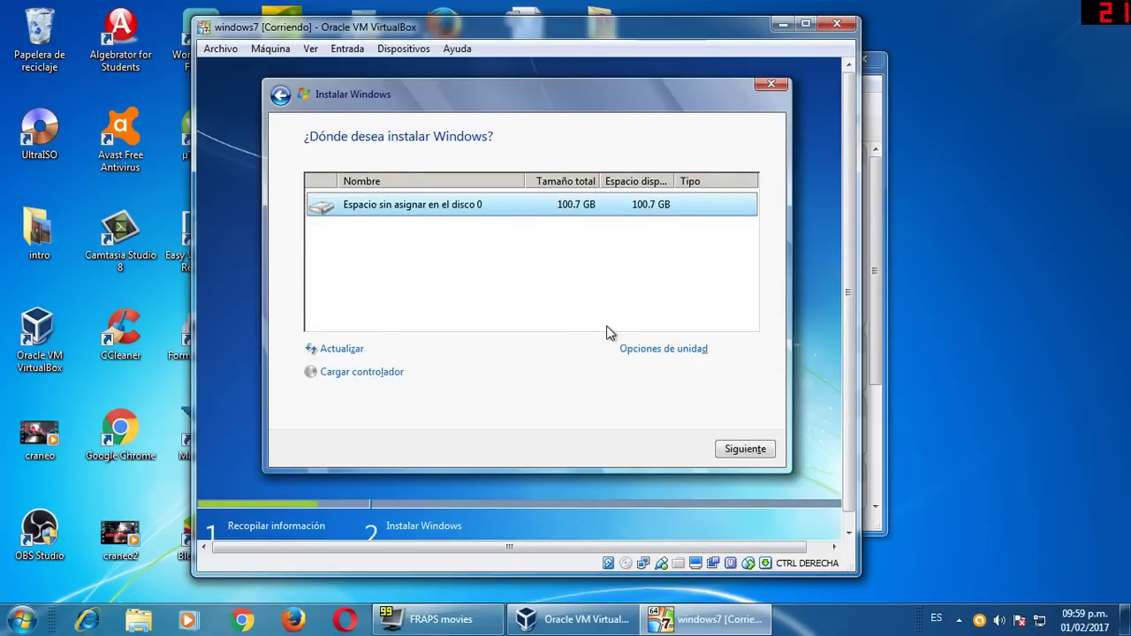
{"action": "left_click", "coordinate": [650, 355]}
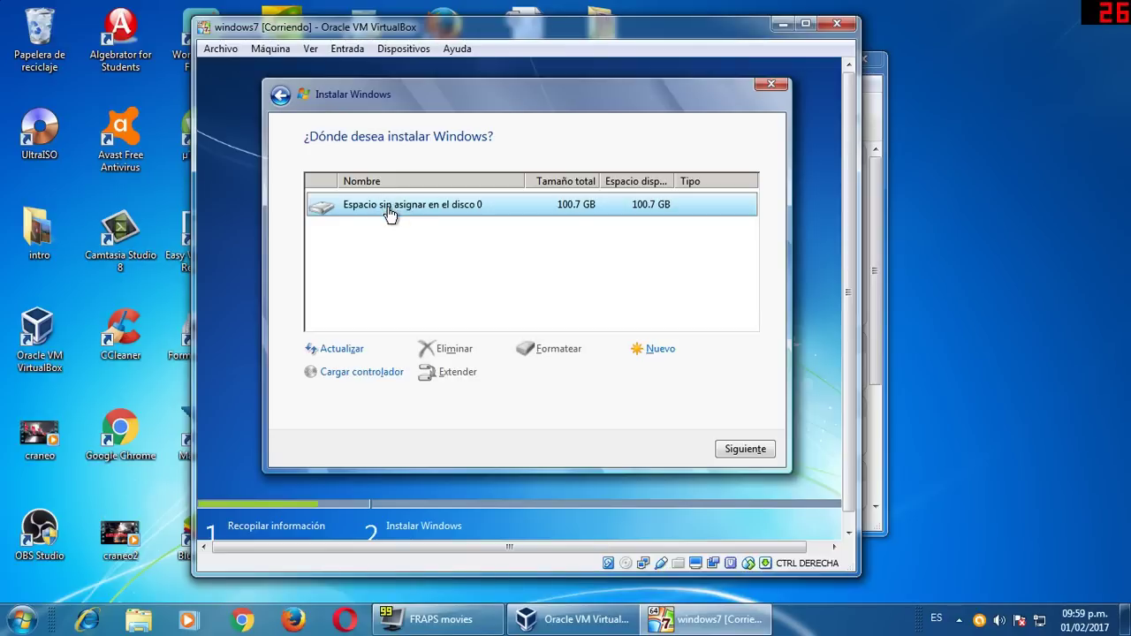
{"action": "left_click", "coordinate": [744, 449]}
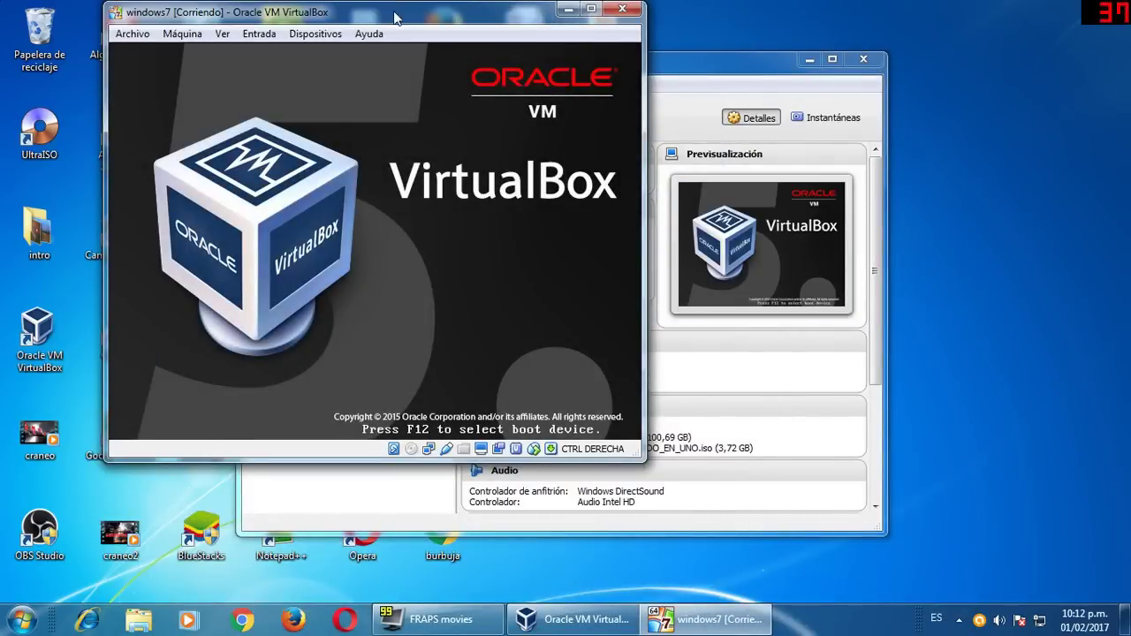
Step: Enter a user name for the Windows account, keep the suggested computer name, and leave the account password blank
{"action": "left_click_drag", "start_coordinate": [394, 11], "coordinate": [468, 50]}
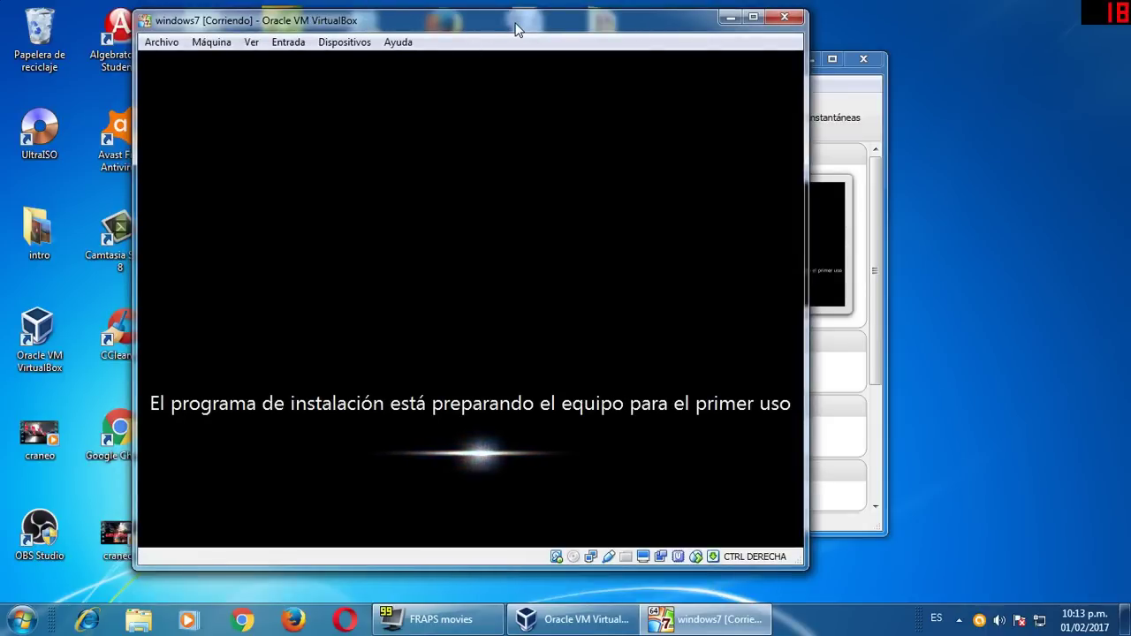
{"action": "left_click", "coordinate": [867, 96]}
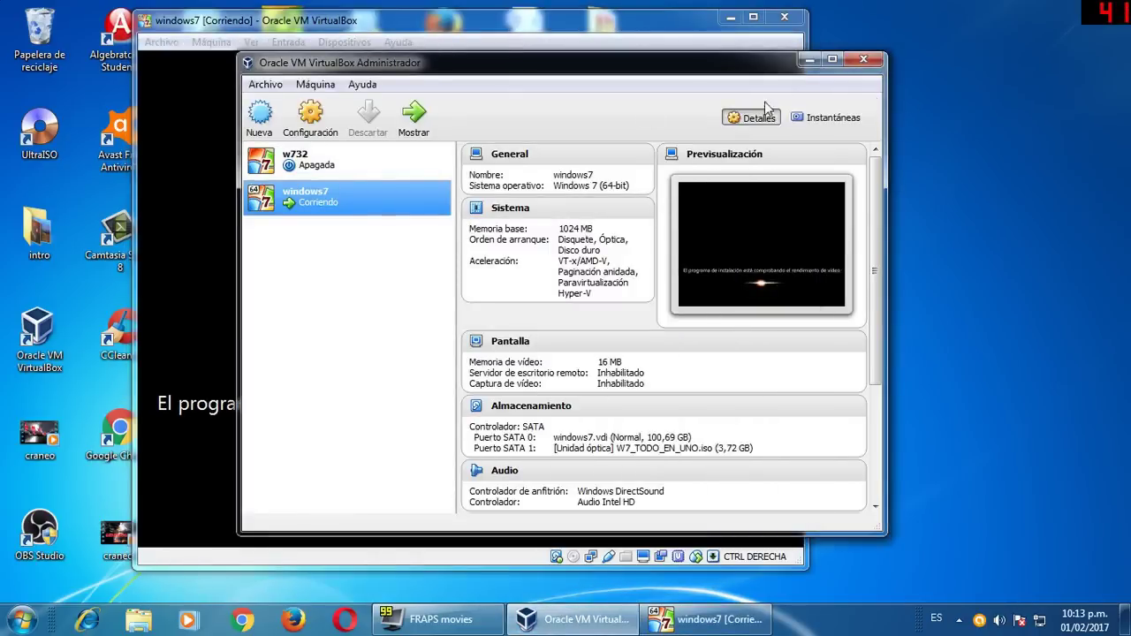
{"action": "left_click", "coordinate": [640, 38]}
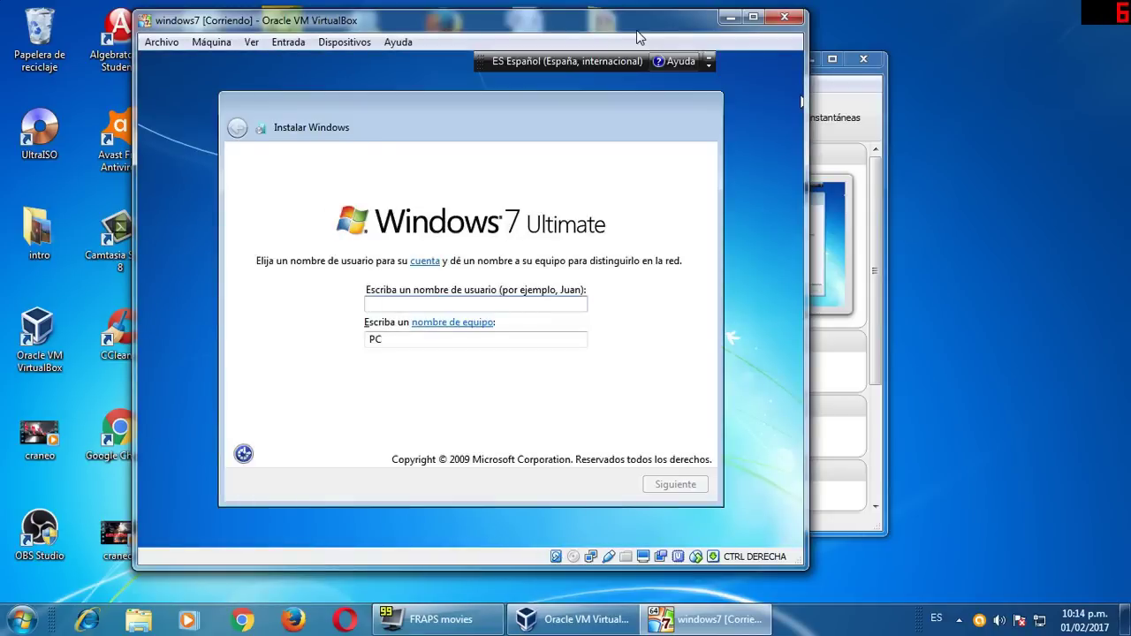
{"action": "type", "text": "chi"}
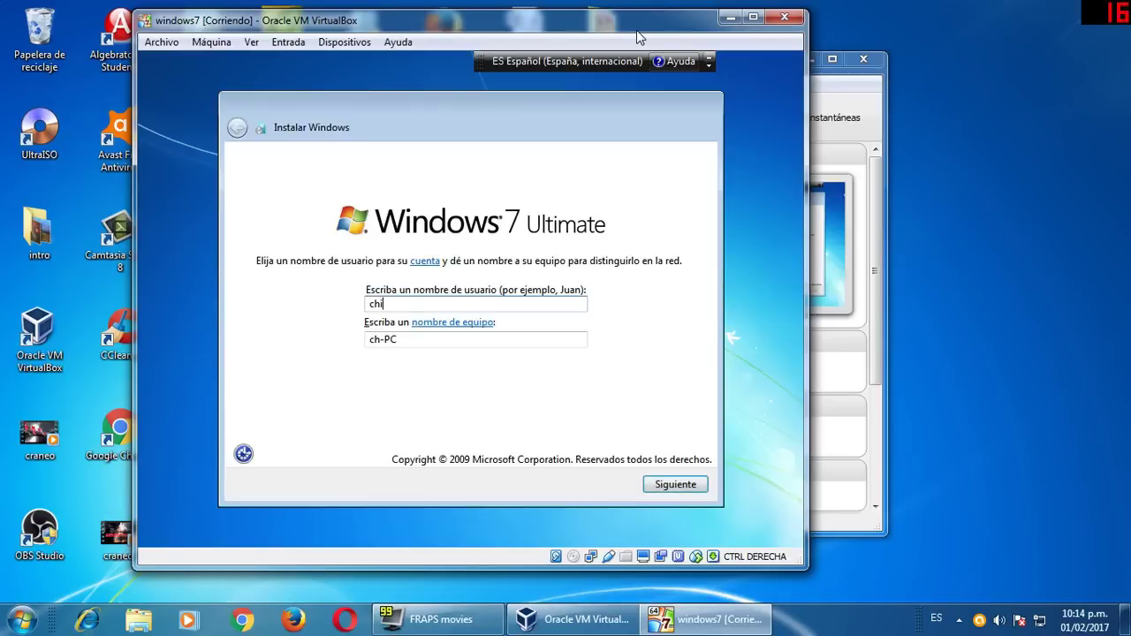
{"action": "type", "text": "rusa"}
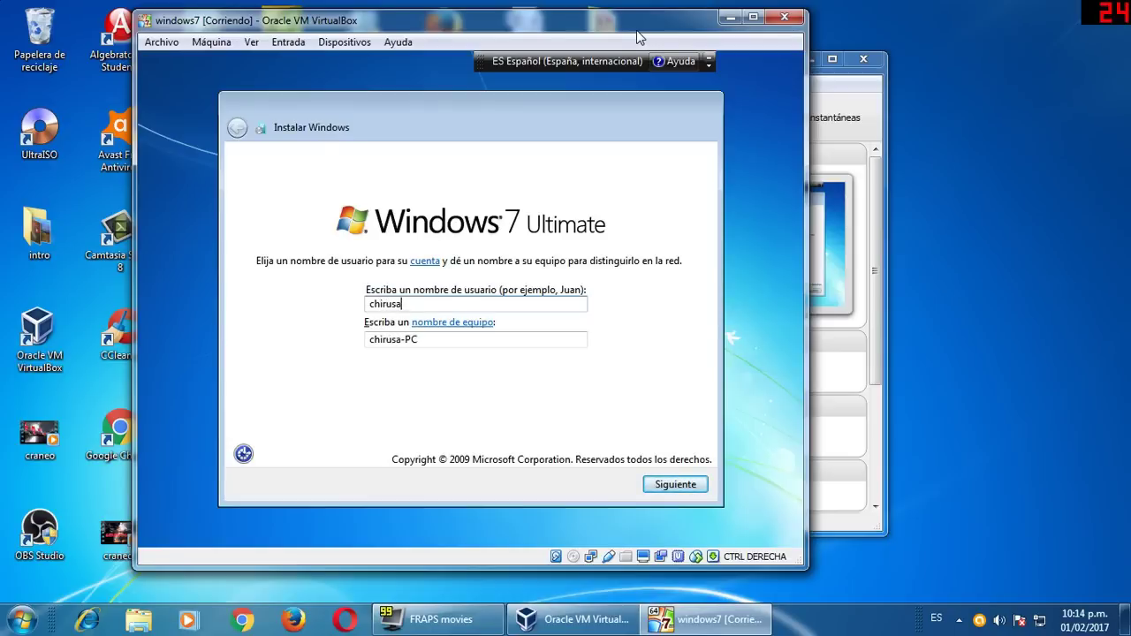
{"action": "left_click", "coordinate": [659, 491]}
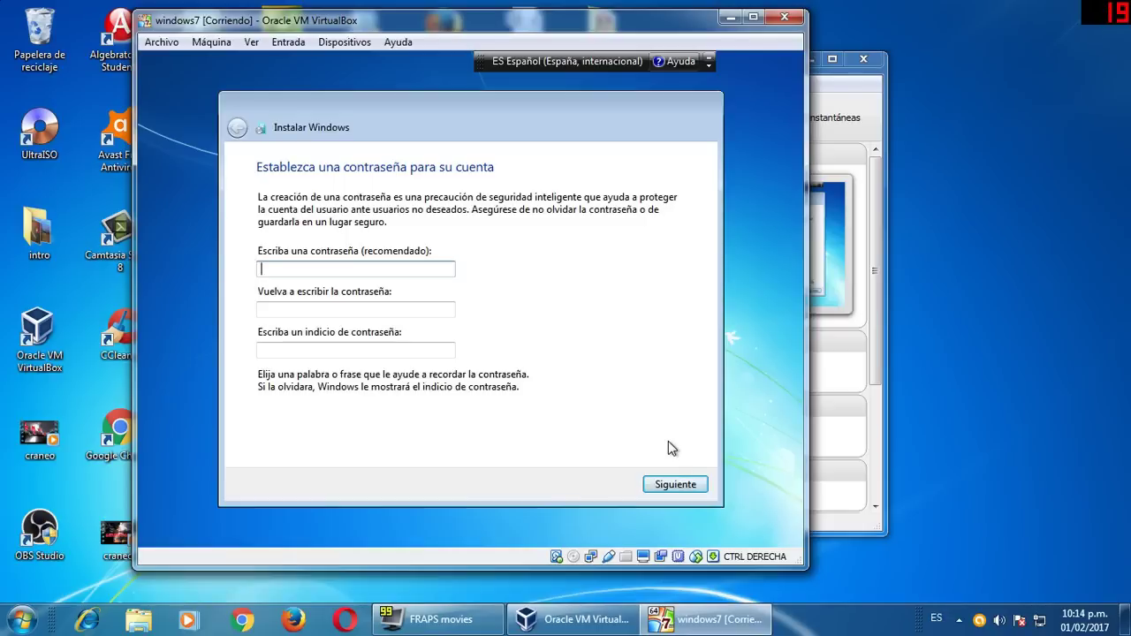
{"action": "left_click", "coordinate": [665, 485]}
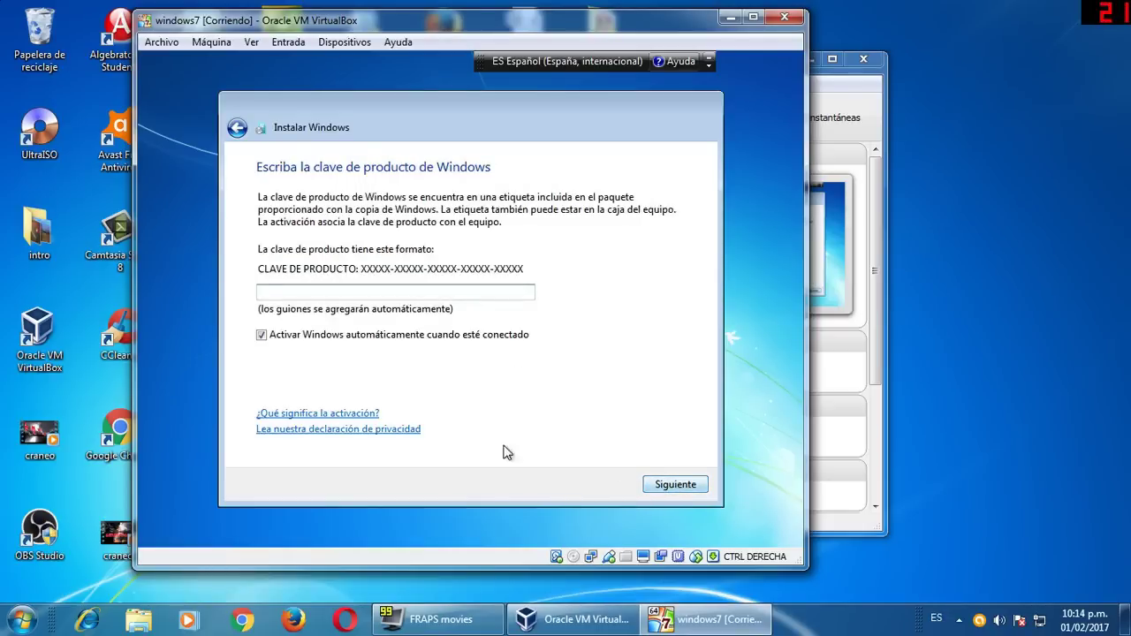
Step: Skip the product key and choose to use the recommended Windows protection and update configuration
{"action": "left_click", "coordinate": [660, 488]}
{"action": "left_click", "coordinate": [656, 486]}
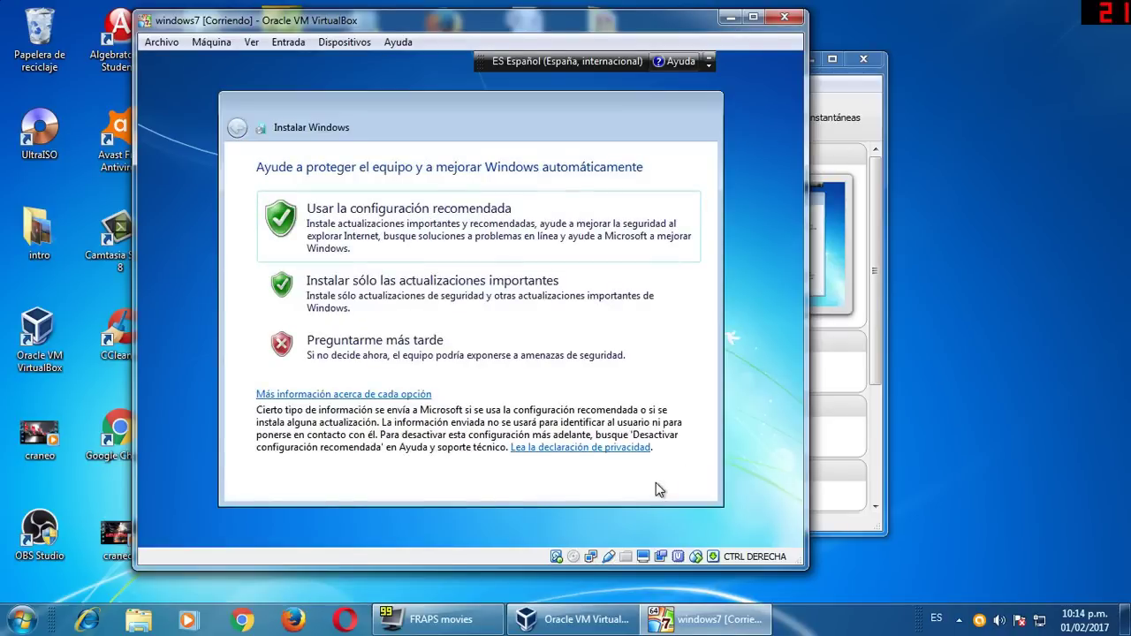
{"action": "left_click", "coordinate": [519, 229]}
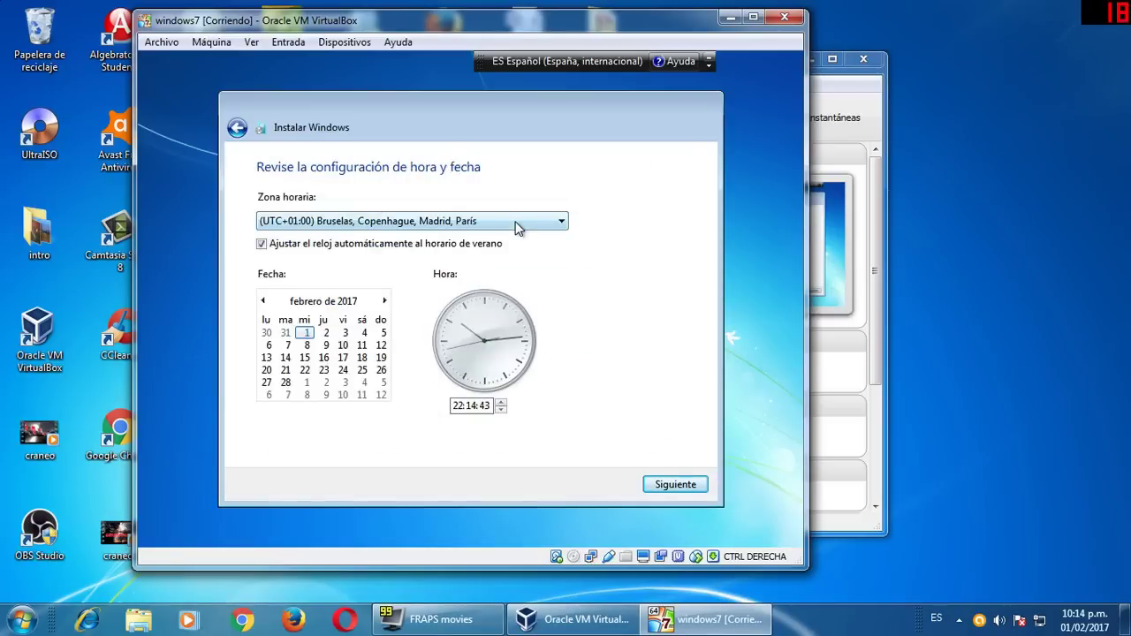
Step: Set the time zone to (UTC-04:30) Caracas and accept the date and time settings
{"action": "left_click", "coordinate": [547, 225]}
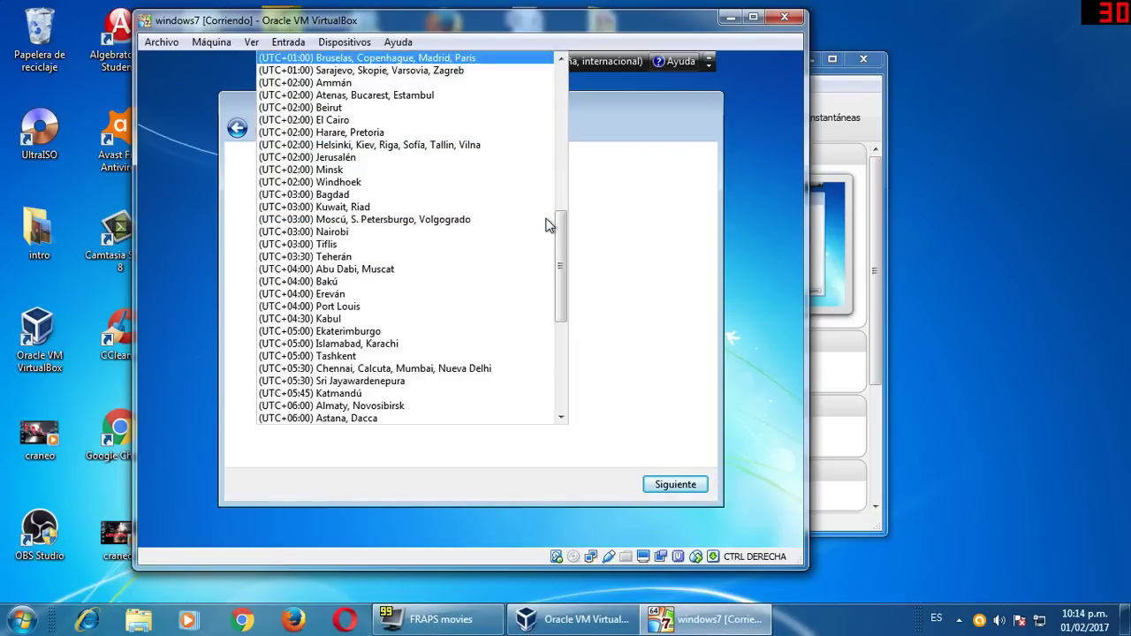
{"action": "left_click_drag", "start_coordinate": [560, 245], "coordinate": [549, 95]}
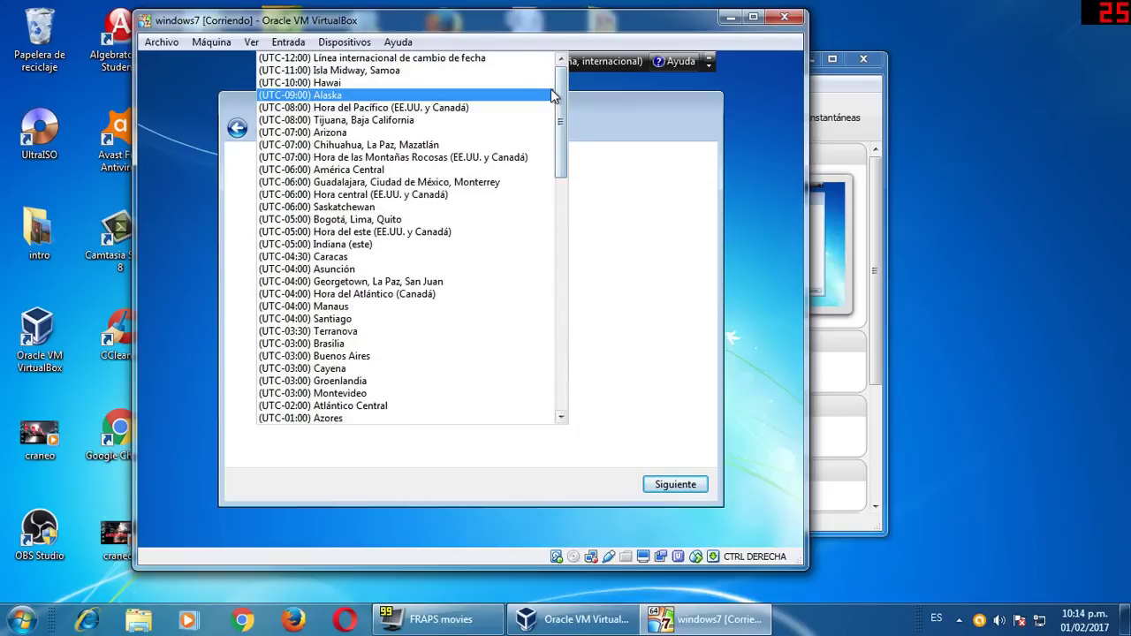
{"action": "left_click", "coordinate": [487, 256]}
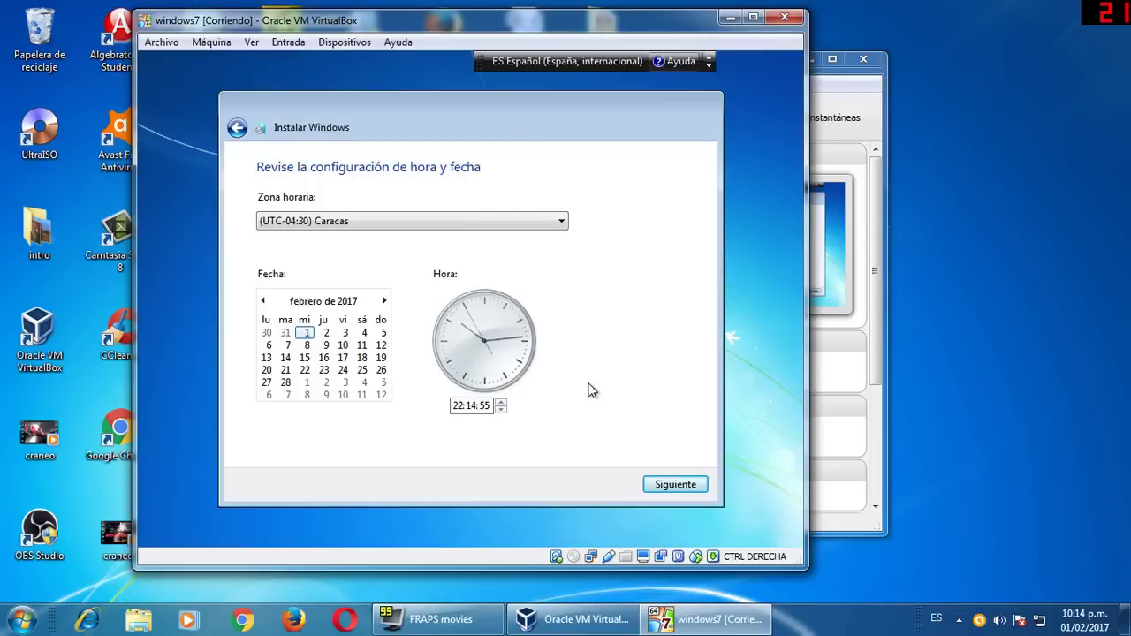
{"action": "left_click", "coordinate": [668, 485]}
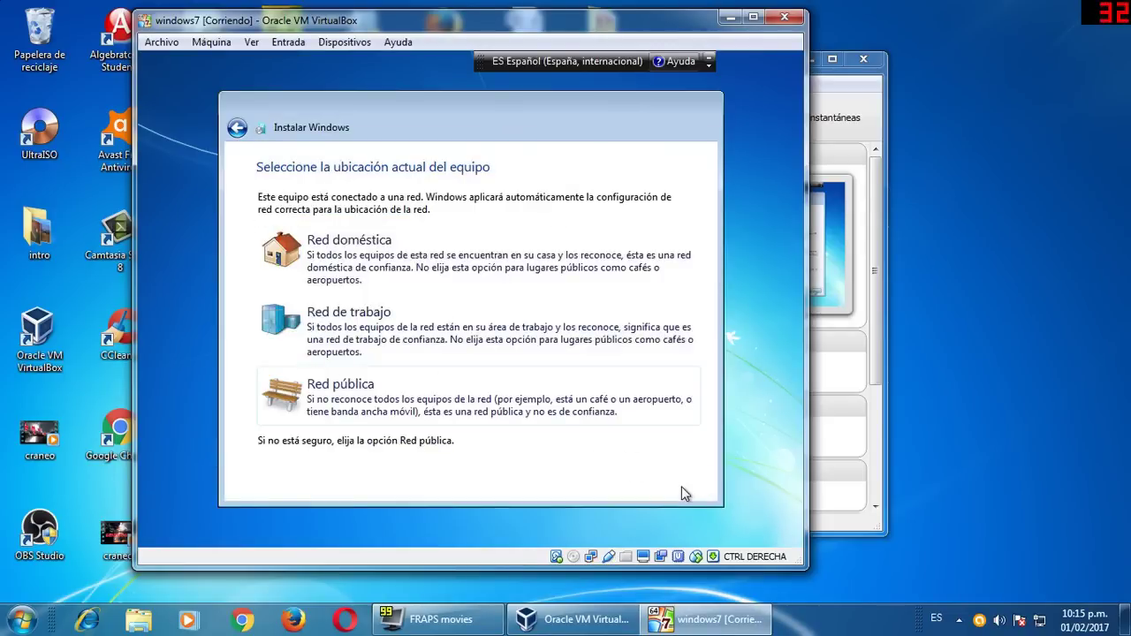
Step: Set the computer's network location to Red doméstica to complete the Windows setup
{"action": "left_click", "coordinate": [508, 263]}
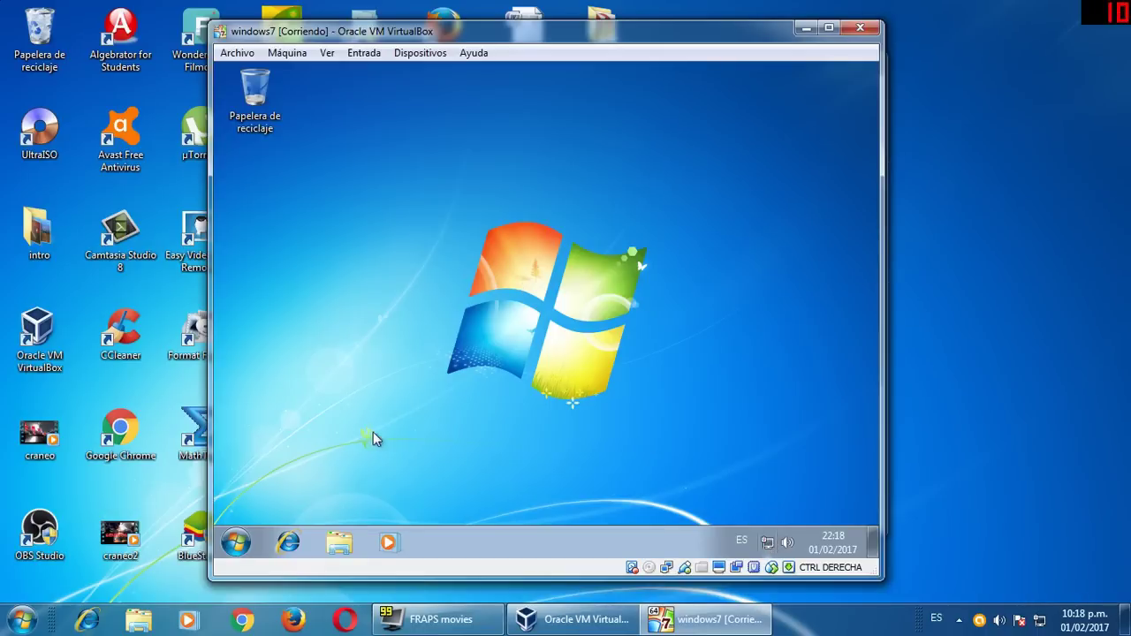
Step: Open the guest computer's properties, examine its Windows edition, processor, memory and system type, and close them
{"action": "left_click", "coordinate": [237, 547]}
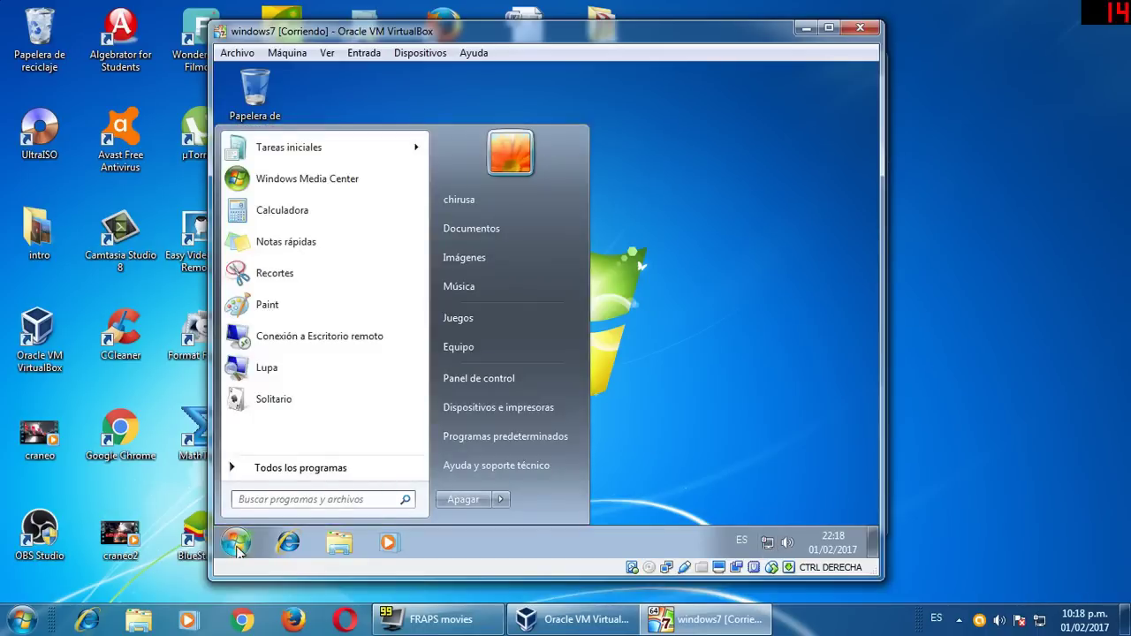
{"action": "left_click", "coordinate": [472, 350]}
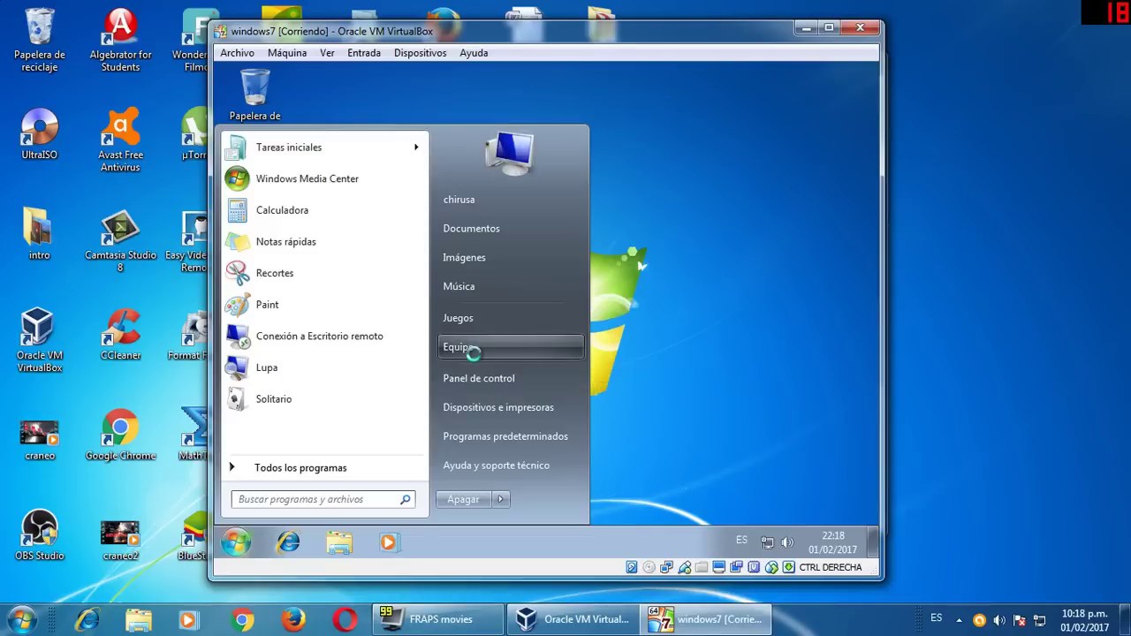
{"action": "right_click", "coordinate": [472, 350]}
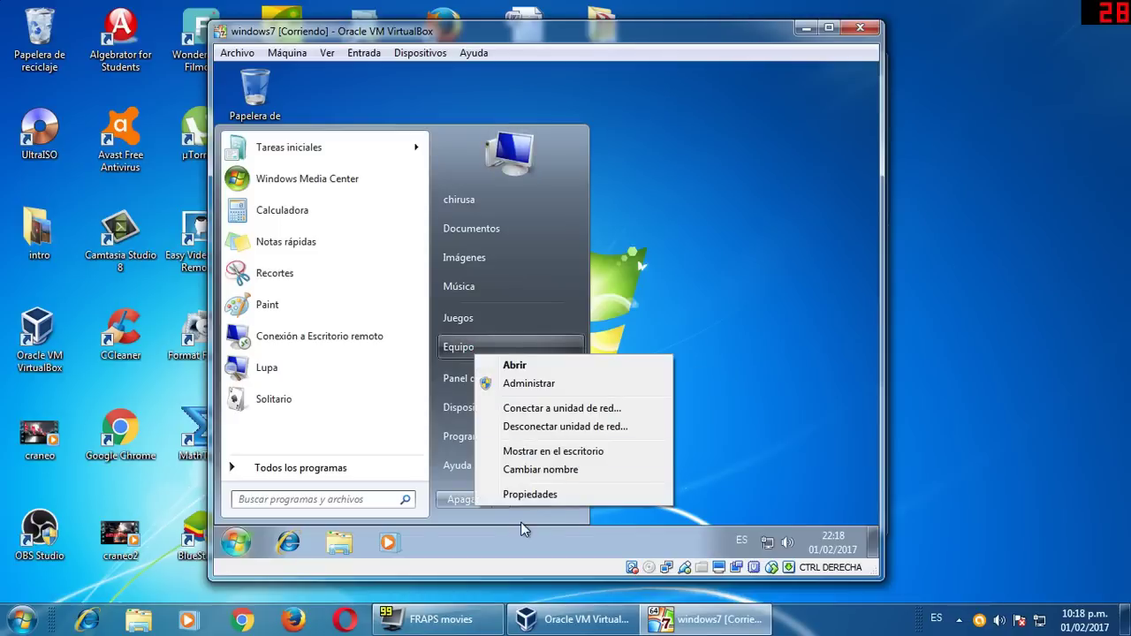
{"action": "left_click", "coordinate": [520, 496]}
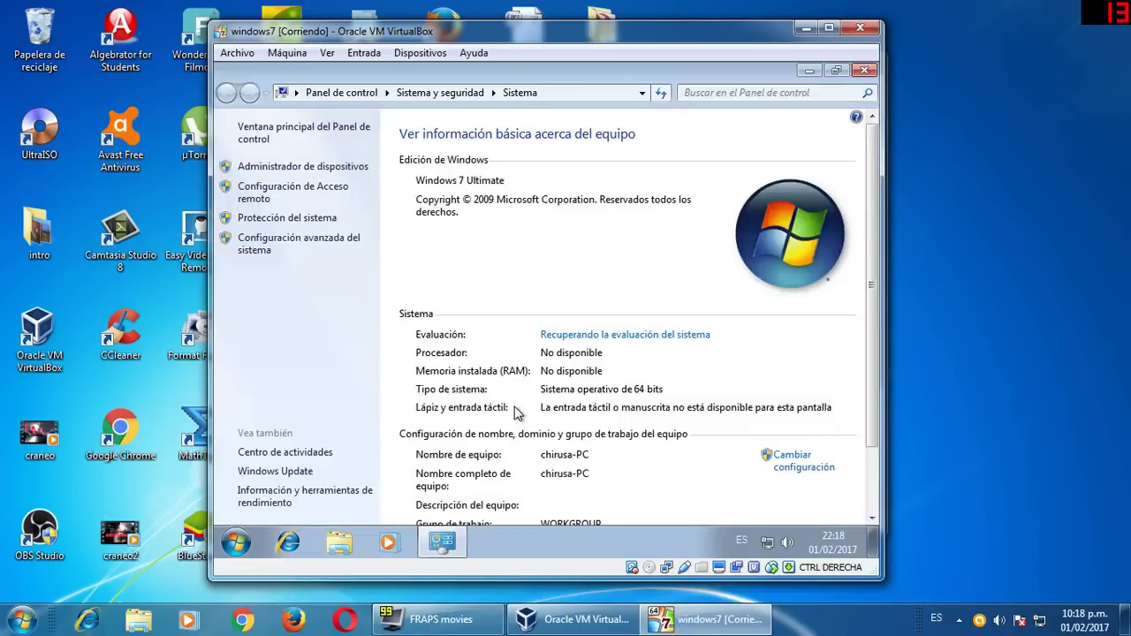
{"action": "scroll", "coordinate": [539, 390], "scroll_direction": "down", "scroll_amount": 1}
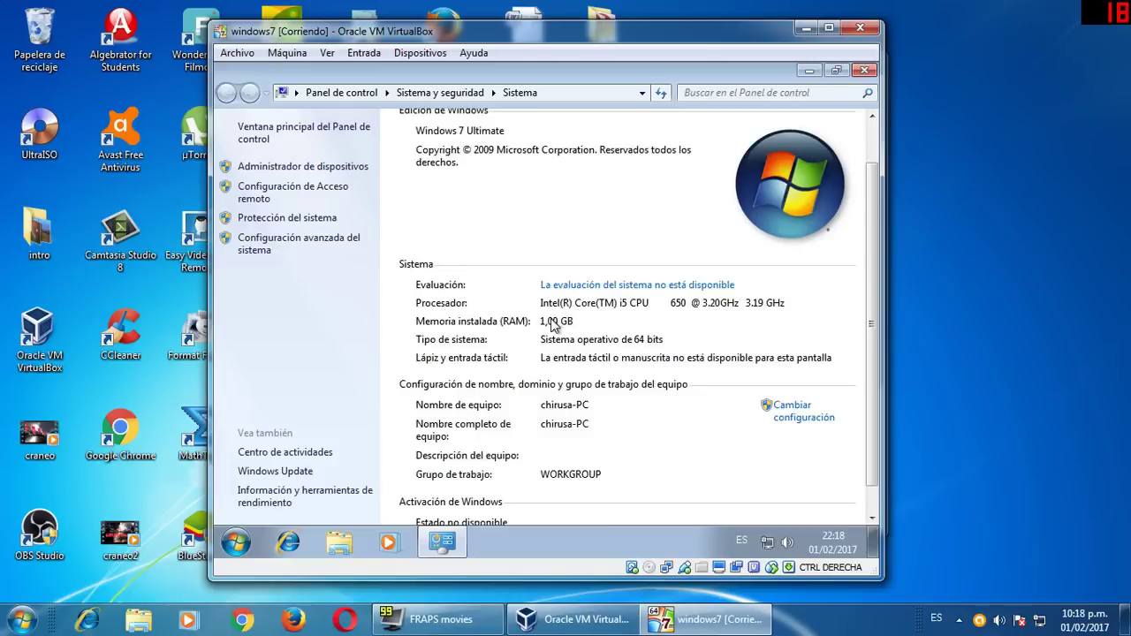
{"action": "scroll", "coordinate": [541, 318], "scroll_direction": "down", "scroll_amount": 1}
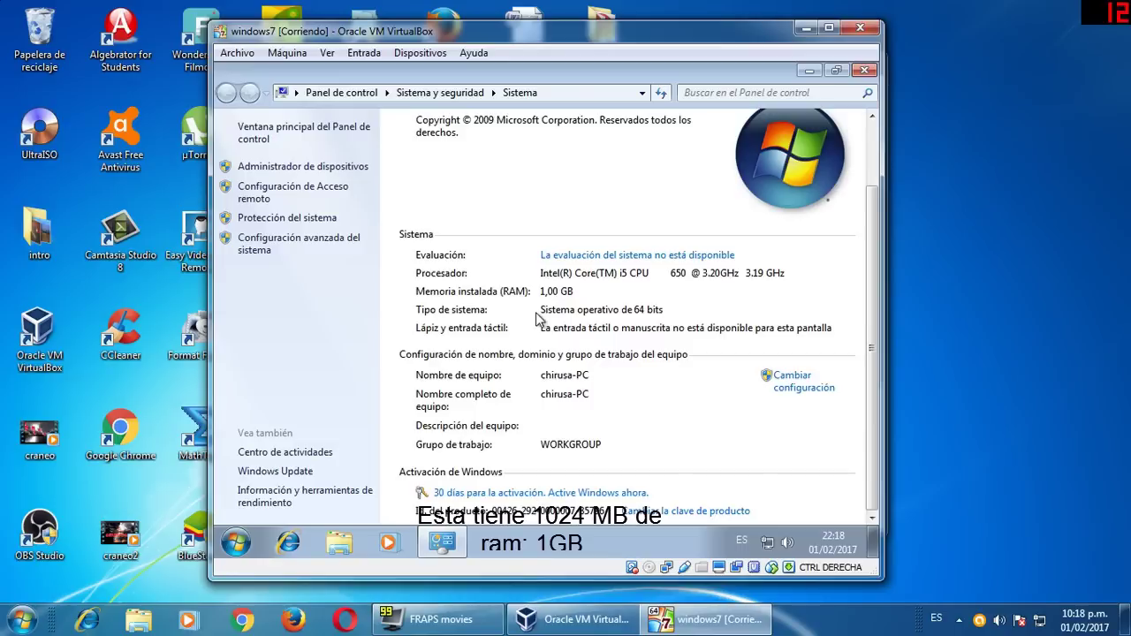
{"action": "scroll", "coordinate": [541, 318], "scroll_direction": "up", "scroll_amount": 2}
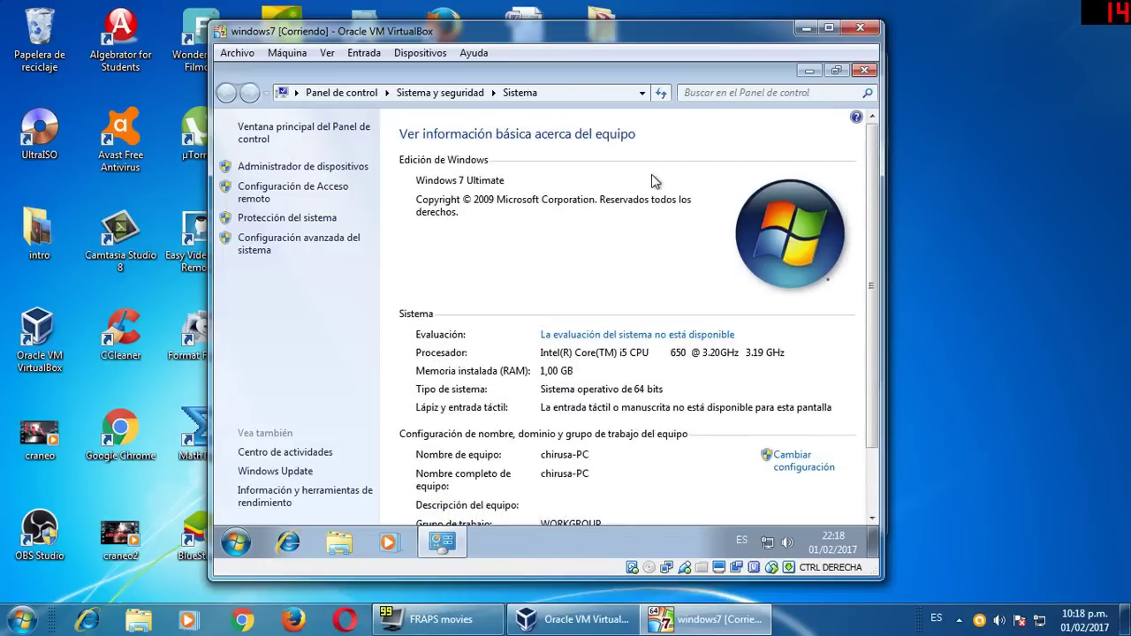
{"action": "left_click", "coordinate": [864, 70]}
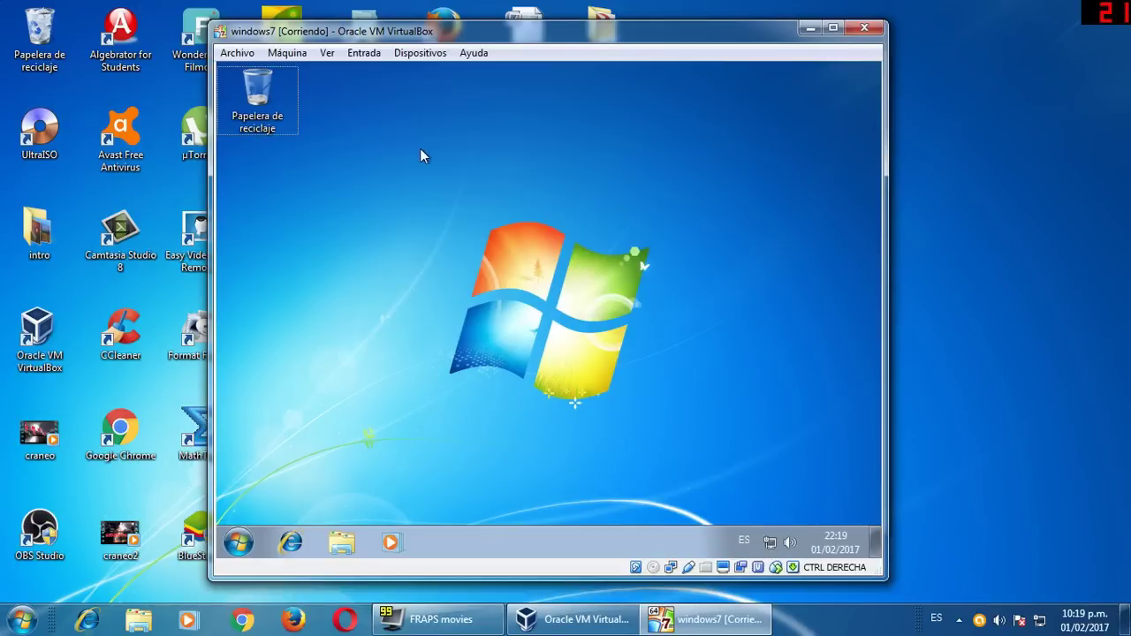
Step: Maximise the virtual machine window to check how the guest display fills it, and restore the window's size
{"action": "left_click", "coordinate": [832, 28]}
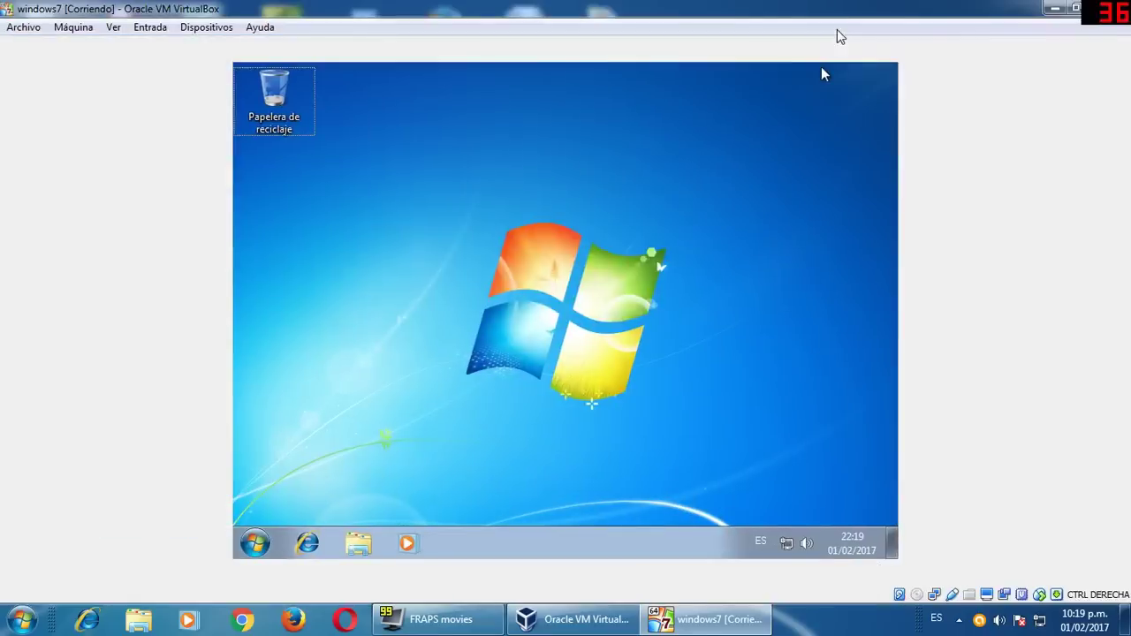
{"action": "left_click", "coordinate": [1075, 7]}
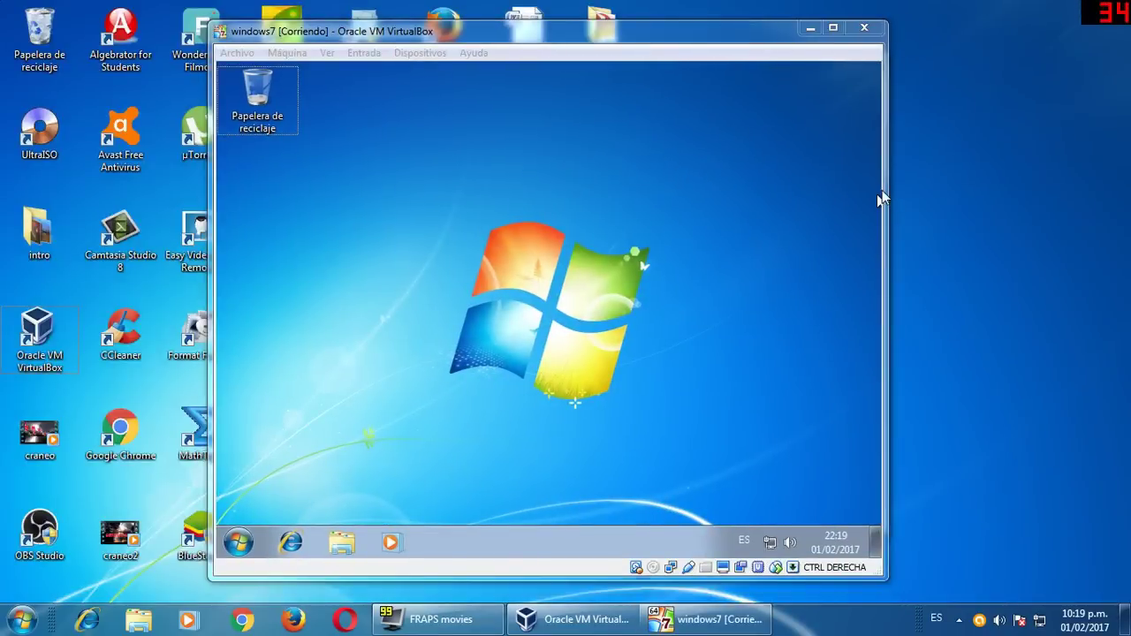
{"action": "mouse_move", "coordinate": [884, 190]}
{"action": "left_mouse_down"}
{"action": "mouse_move", "coordinate": [1012, 189]}
{"action": "mouse_move", "coordinate": [884, 202]}
{"action": "left_mouse_up"}
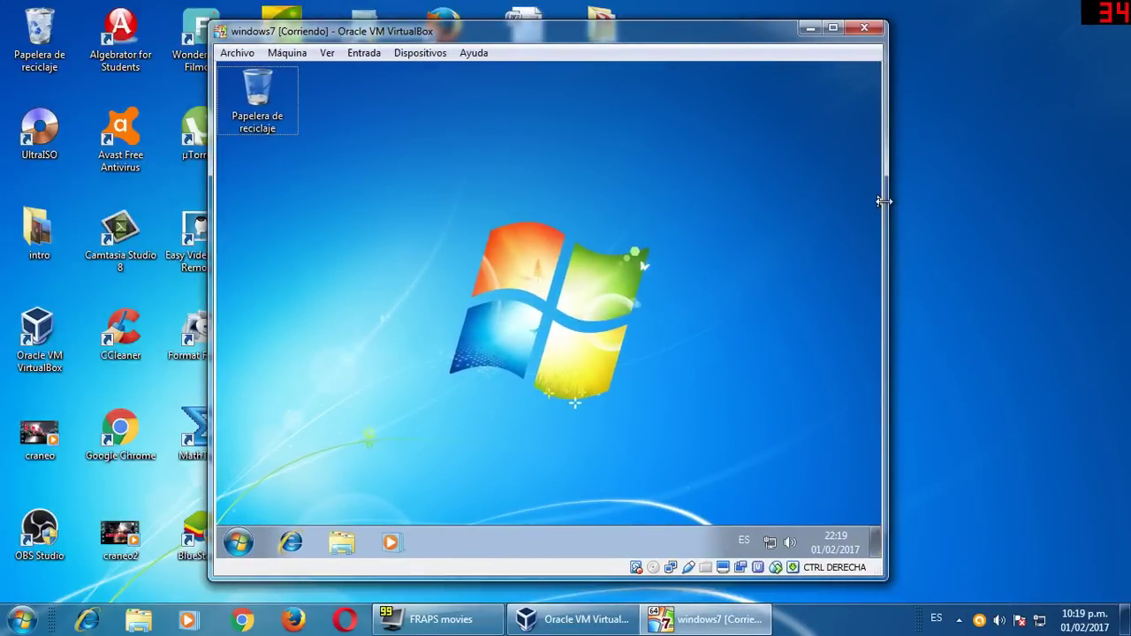
Step: View the Hortensias, Koala and Pingüinos pictures from the guest's Imágenes de muestra folder, and close the folder
{"action": "left_click", "coordinate": [238, 541]}
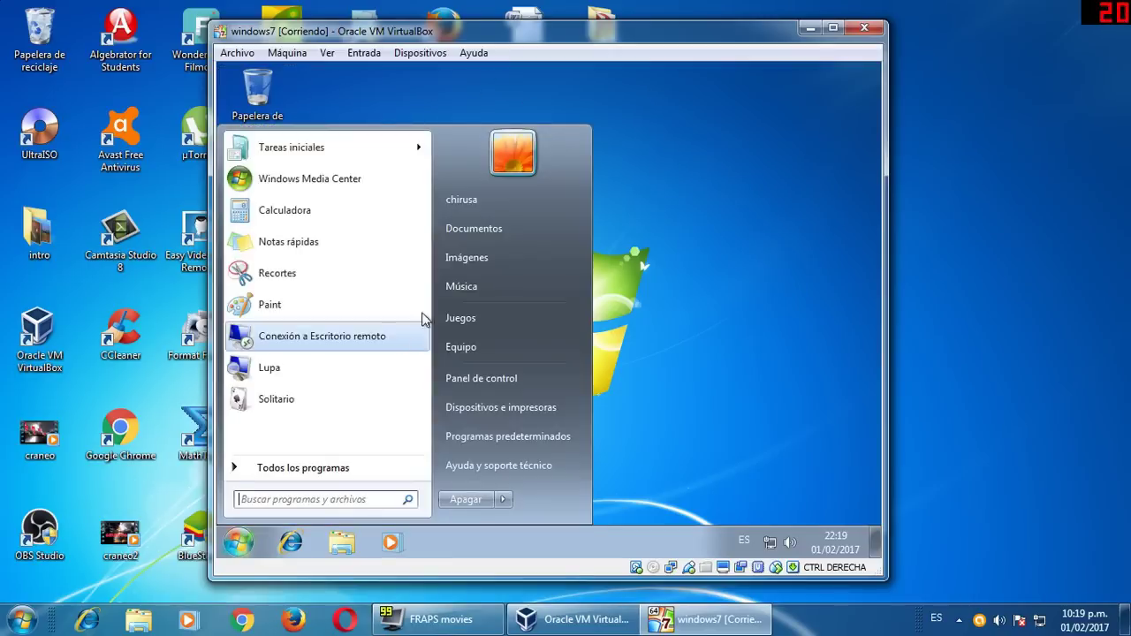
{"action": "left_click", "coordinate": [472, 257]}
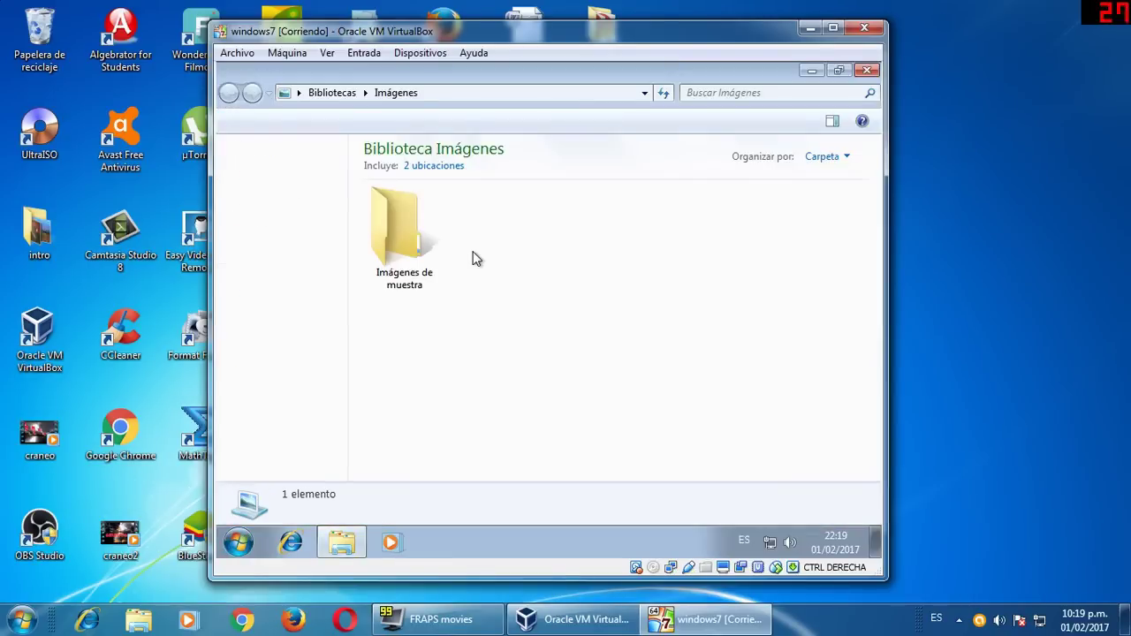
{"action": "double_click", "coordinate": [398, 247]}
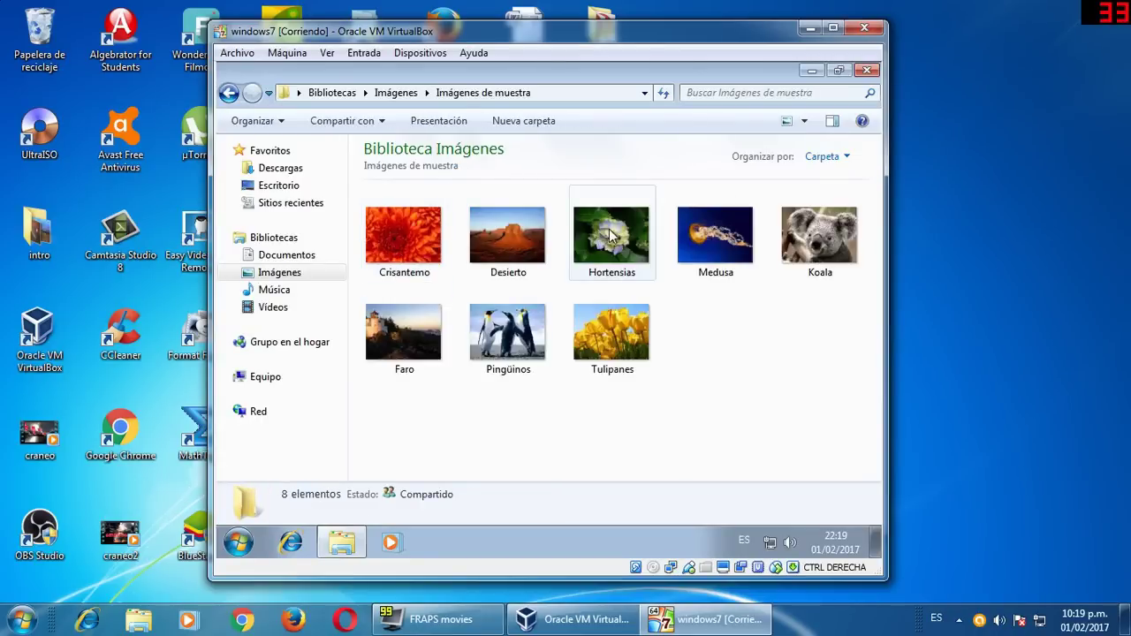
{"action": "double_click", "coordinate": [601, 231]}
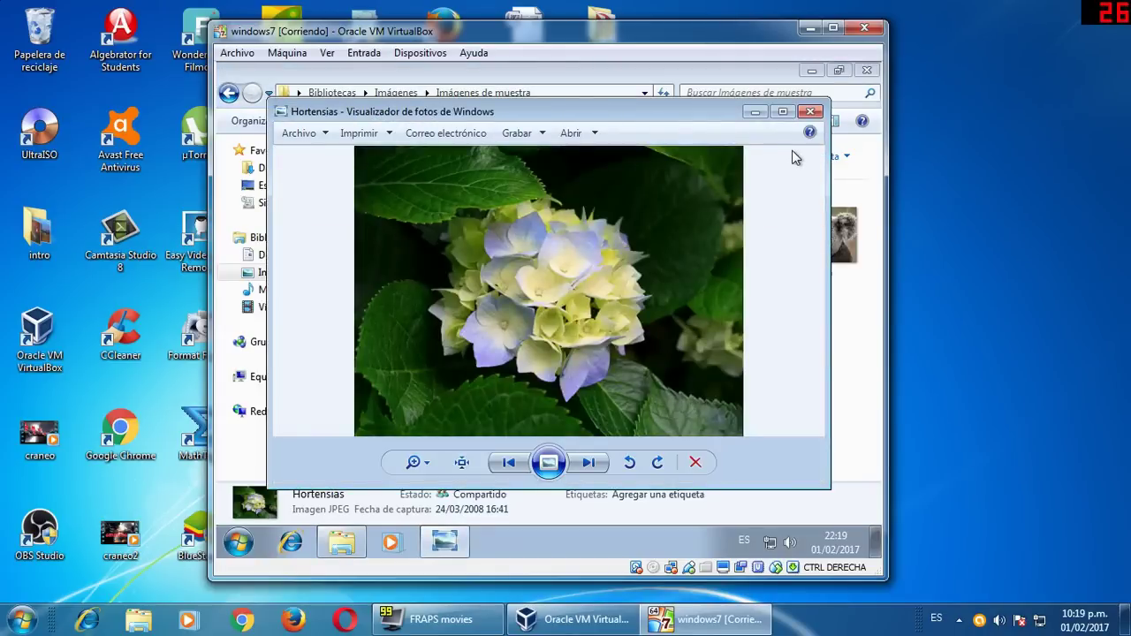
{"action": "left_click", "coordinate": [810, 111]}
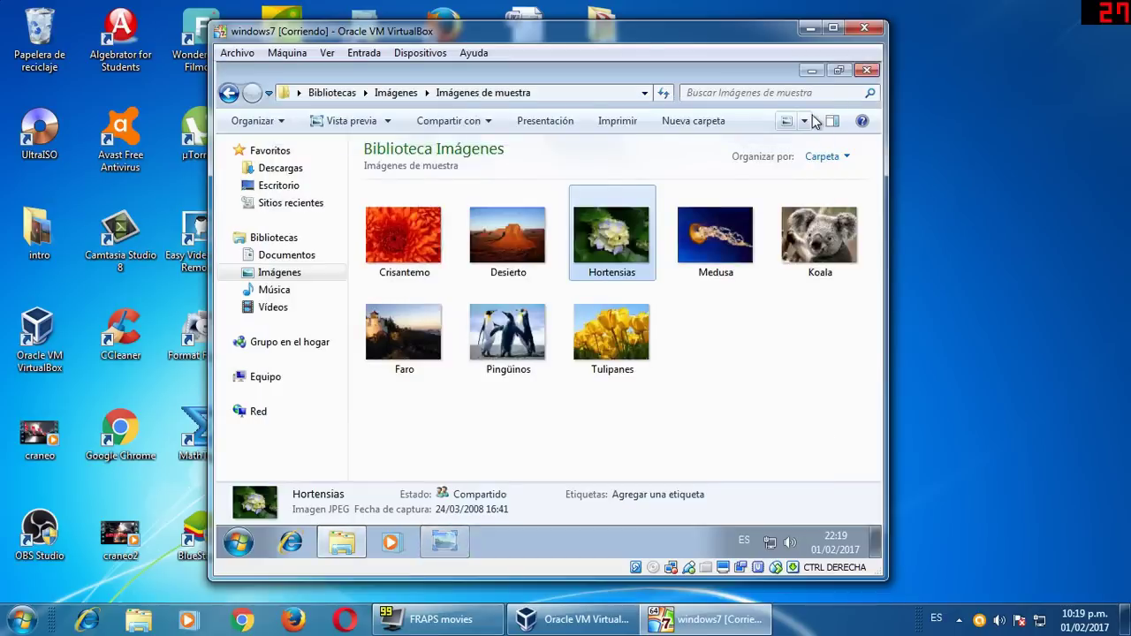
{"action": "double_click", "coordinate": [843, 234]}
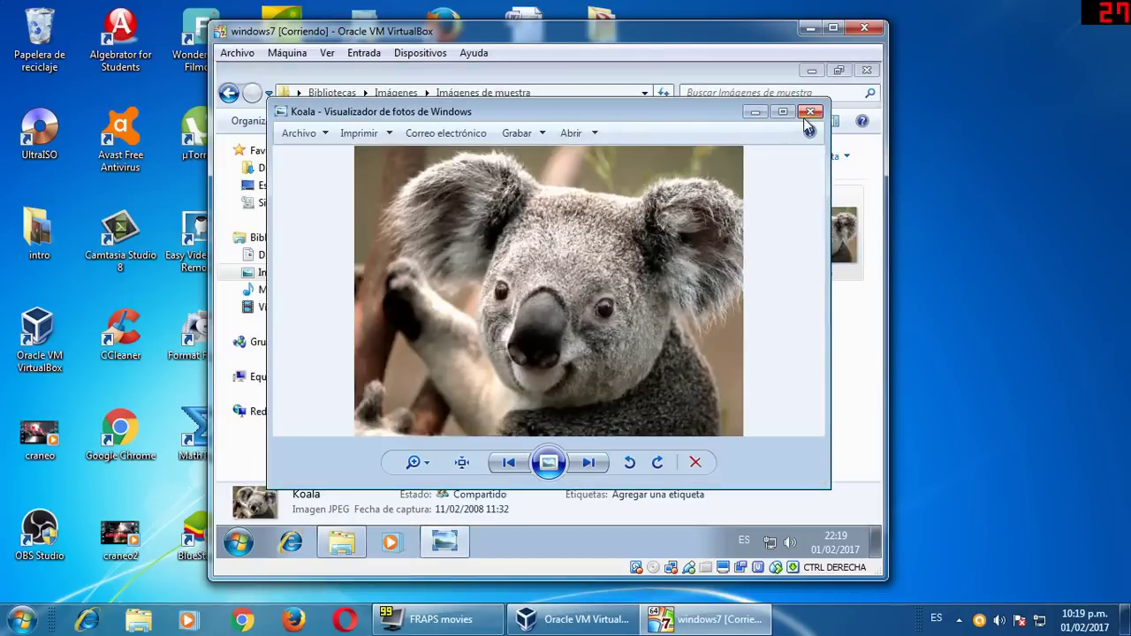
{"action": "left_click", "coordinate": [806, 118]}
{"action": "double_click", "coordinate": [499, 329]}
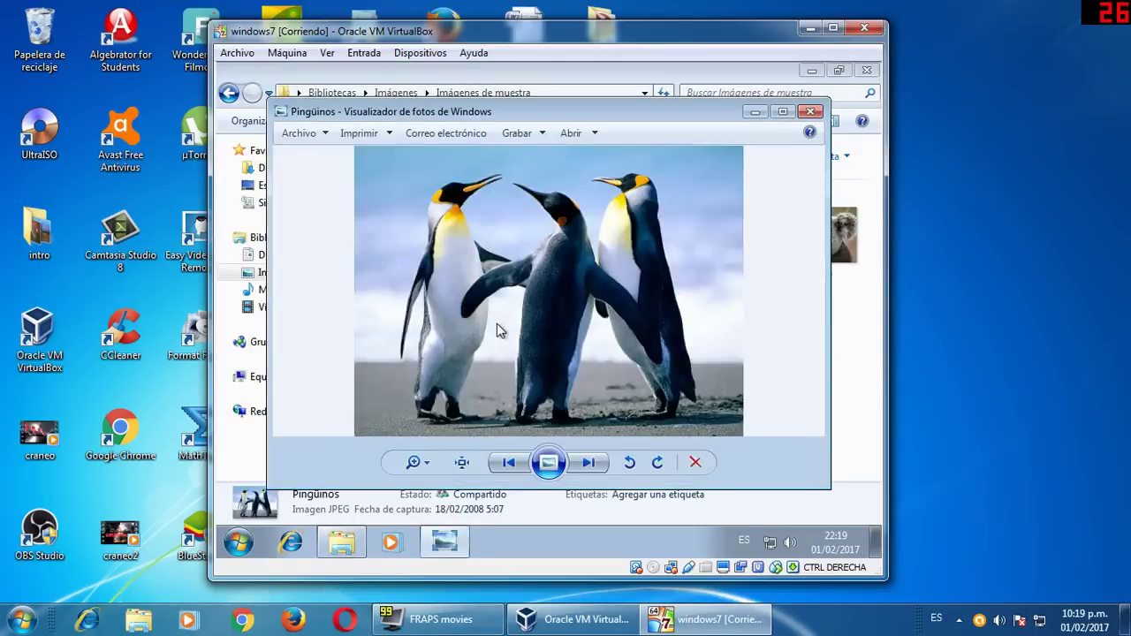
{"action": "left_click", "coordinate": [810, 112]}
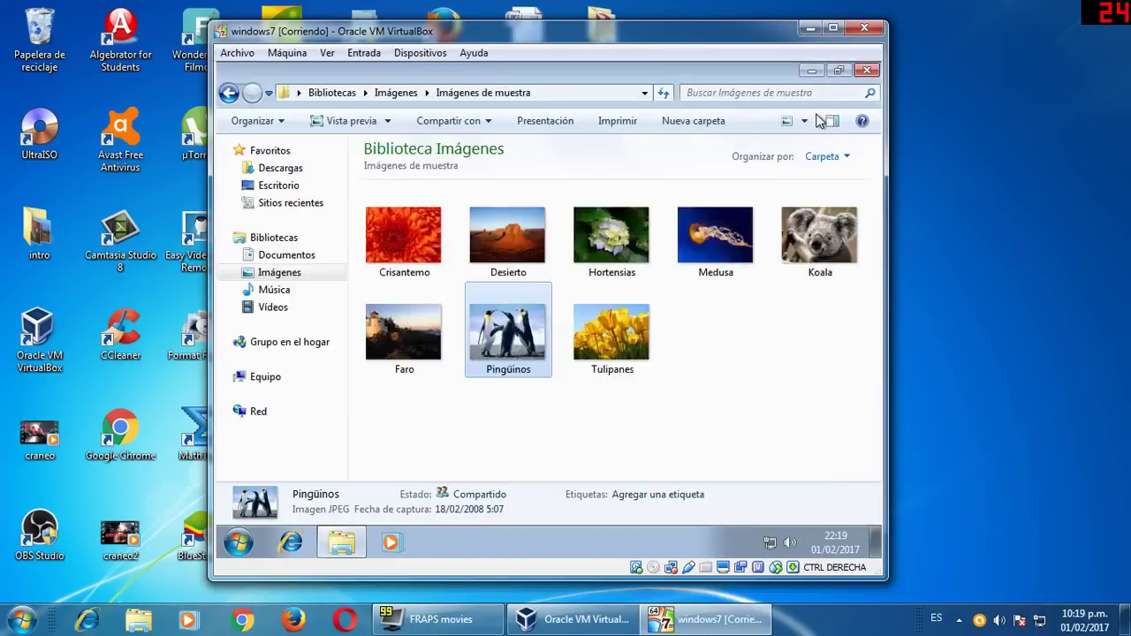
{"action": "left_click", "coordinate": [866, 72]}
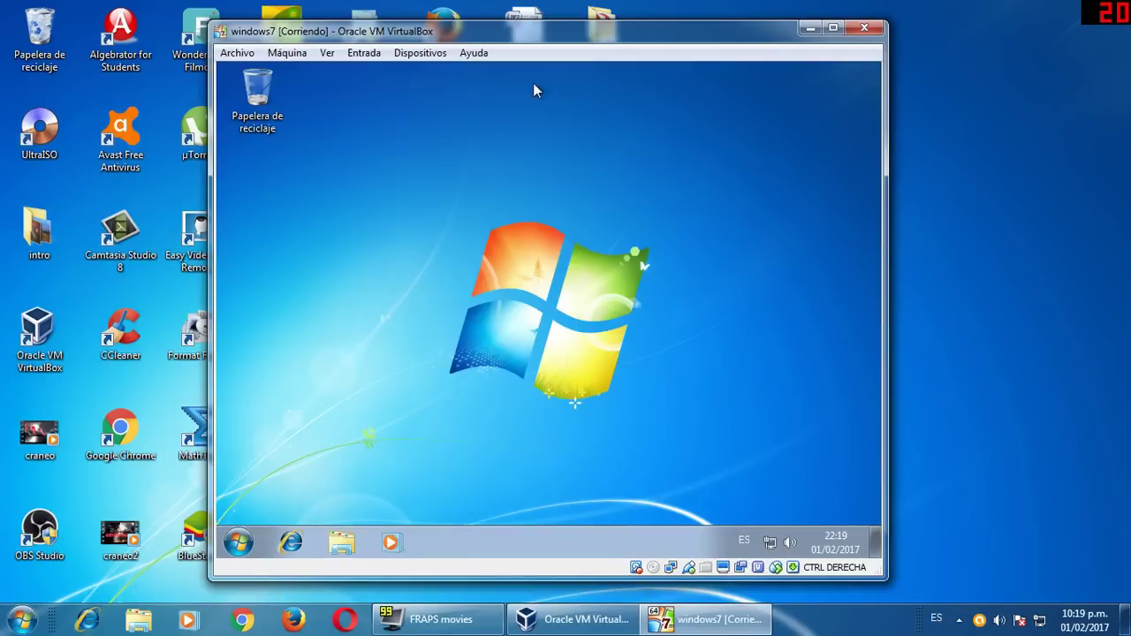
Step: Insert the Guest Additions CD image into the virtual machine and run VBoxWindowsAdditions.exe, allowing it to make changes
{"action": "left_click", "coordinate": [433, 55]}
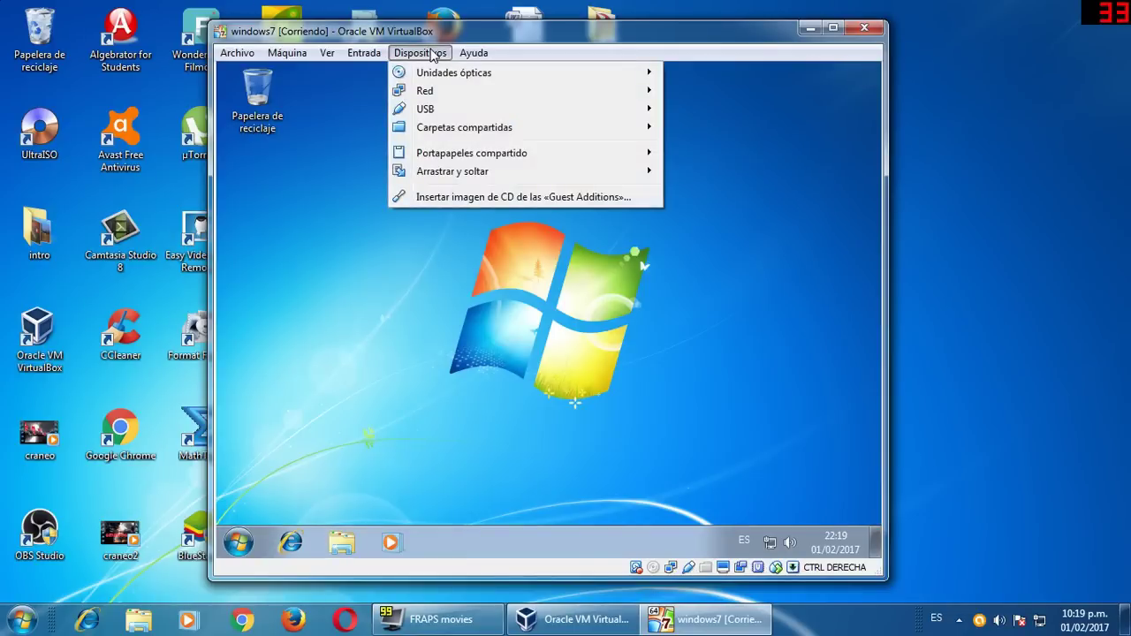
{"action": "left_click", "coordinate": [433, 198]}
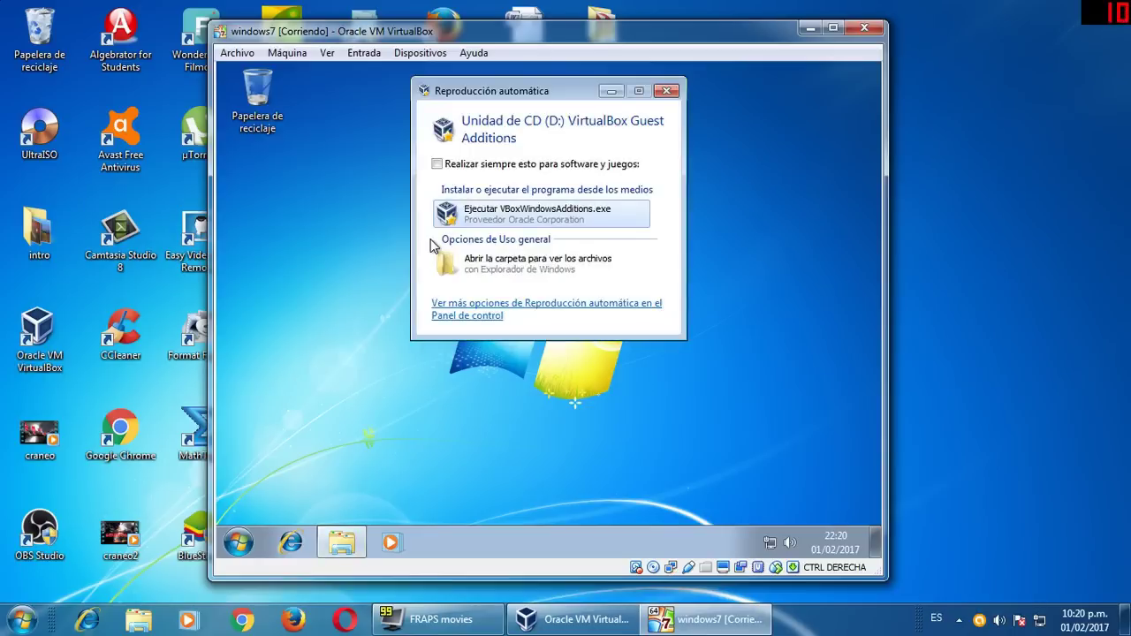
{"action": "left_click", "coordinate": [492, 215]}
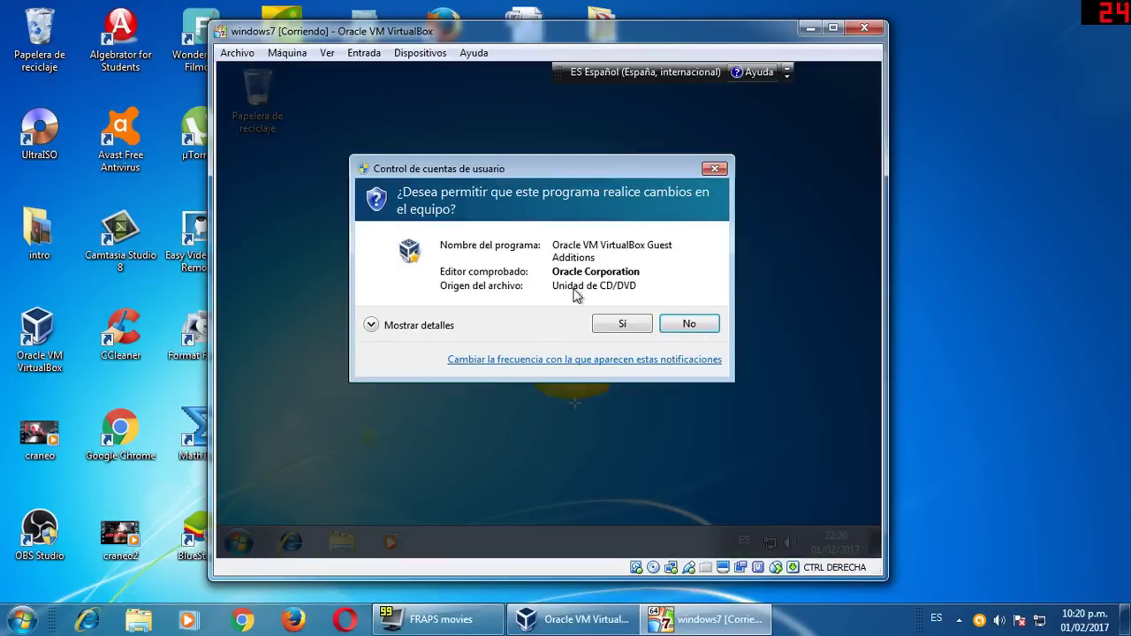
{"action": "left_click", "coordinate": [605, 324]}
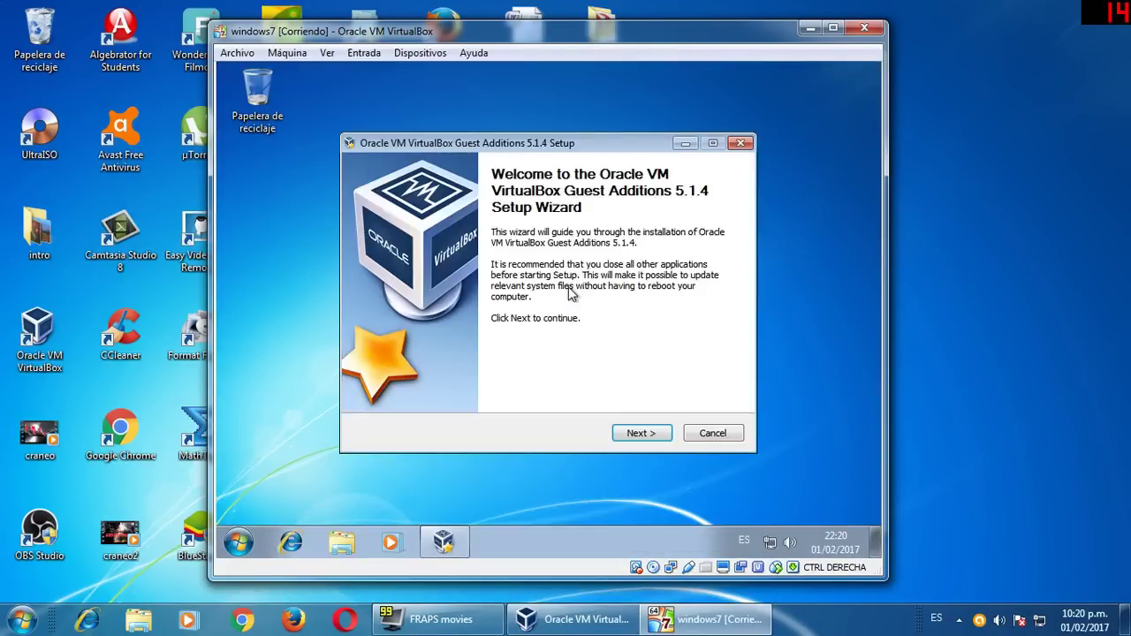
Step: Keep the default destination folder for the Guest Additions and proceed to the component selection
{"action": "left_click", "coordinate": [628, 432]}
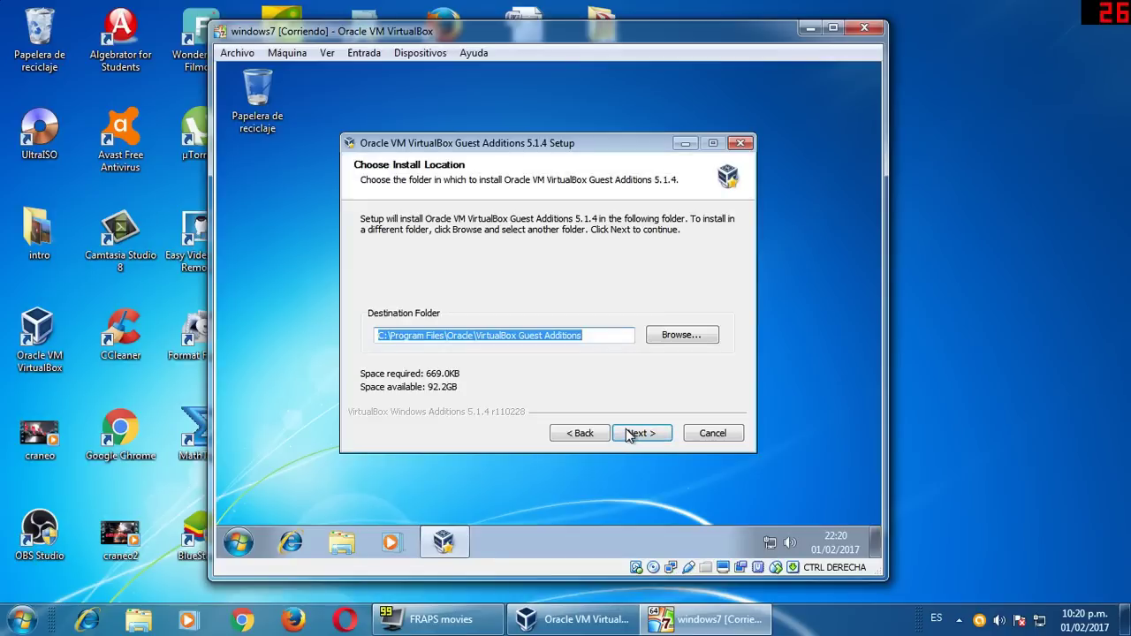
{"action": "left_click", "coordinate": [629, 432]}
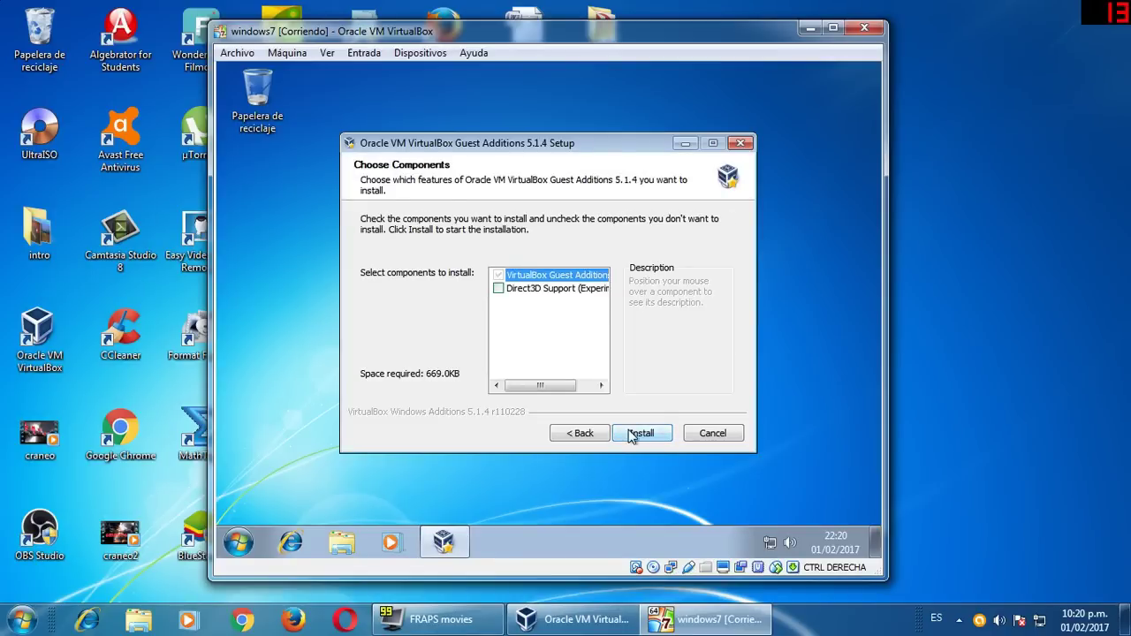
Step: Try to add the Direct3D Support component, choosing basic Direct3D support instead of the experimental Aero (WDDM) one
{"action": "left_click", "coordinate": [500, 289]}
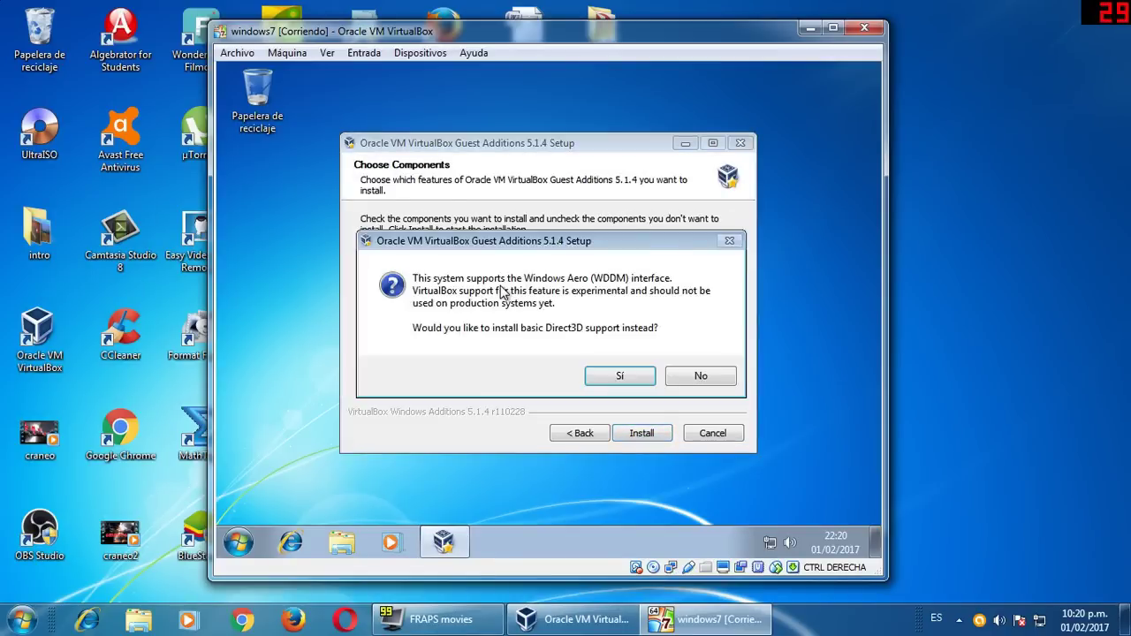
{"action": "left_click", "coordinate": [621, 378]}
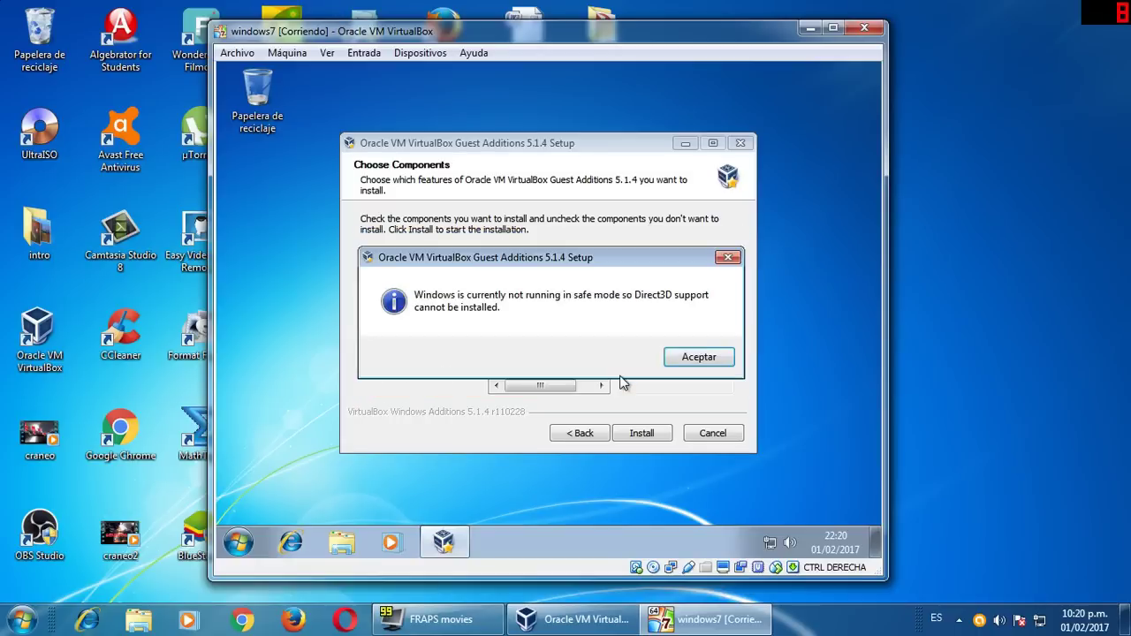
{"action": "left_click", "coordinate": [688, 360]}
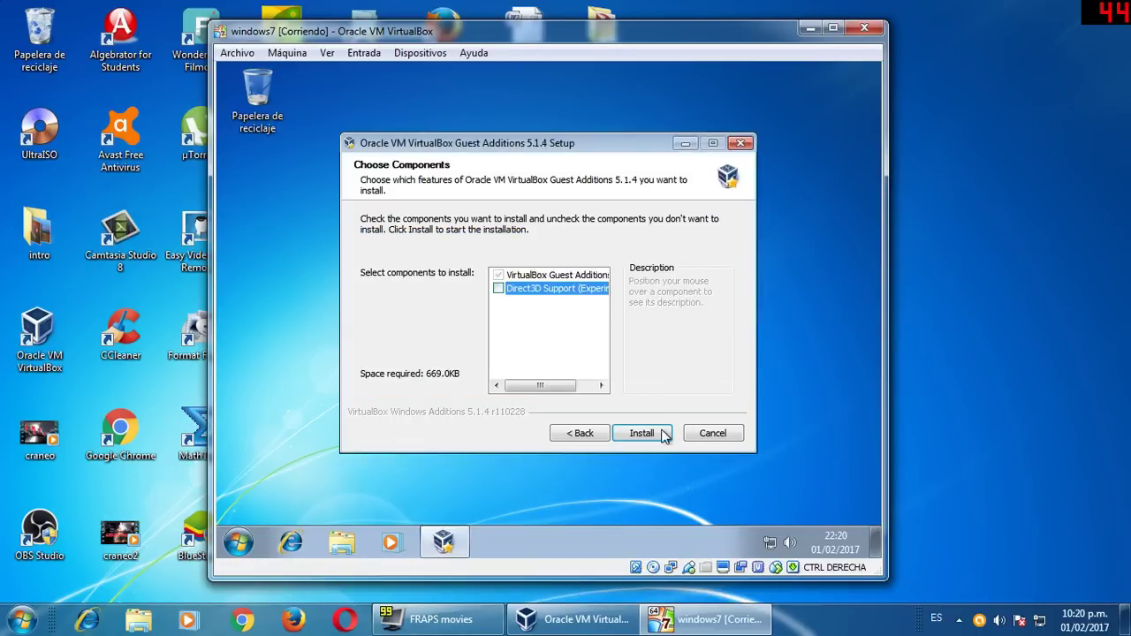
Step: Install Guest Additions 5.1.4 with only the VirtualBox Guest Additions component, leaving out Direct3D Support
{"action": "mouse_move", "coordinate": [580, 298]}
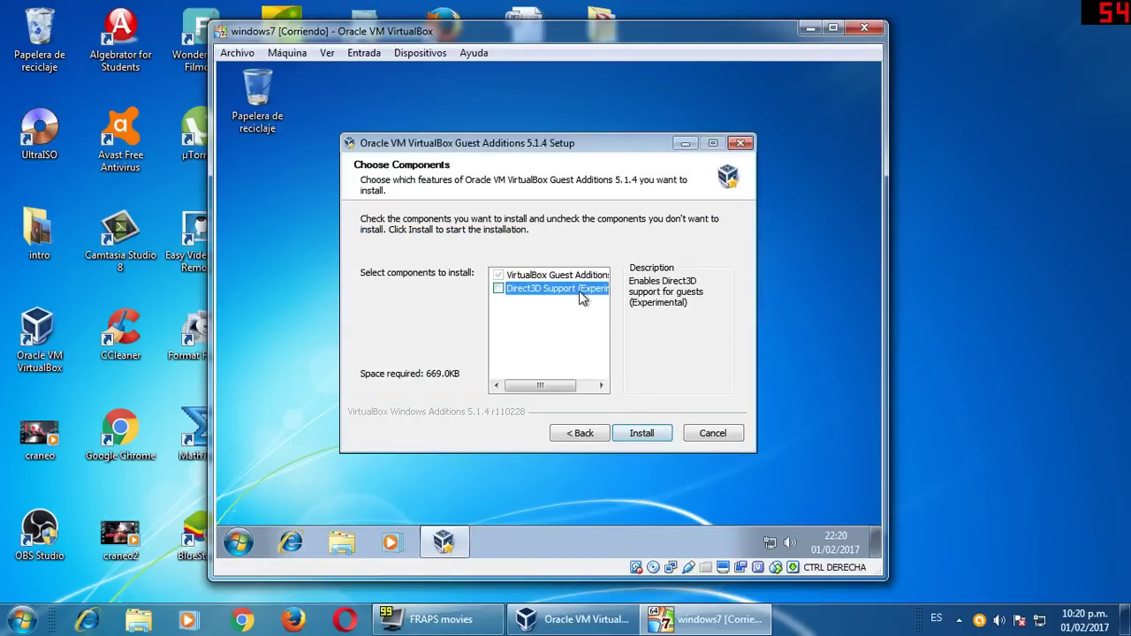
{"action": "left_click", "coordinate": [641, 432]}
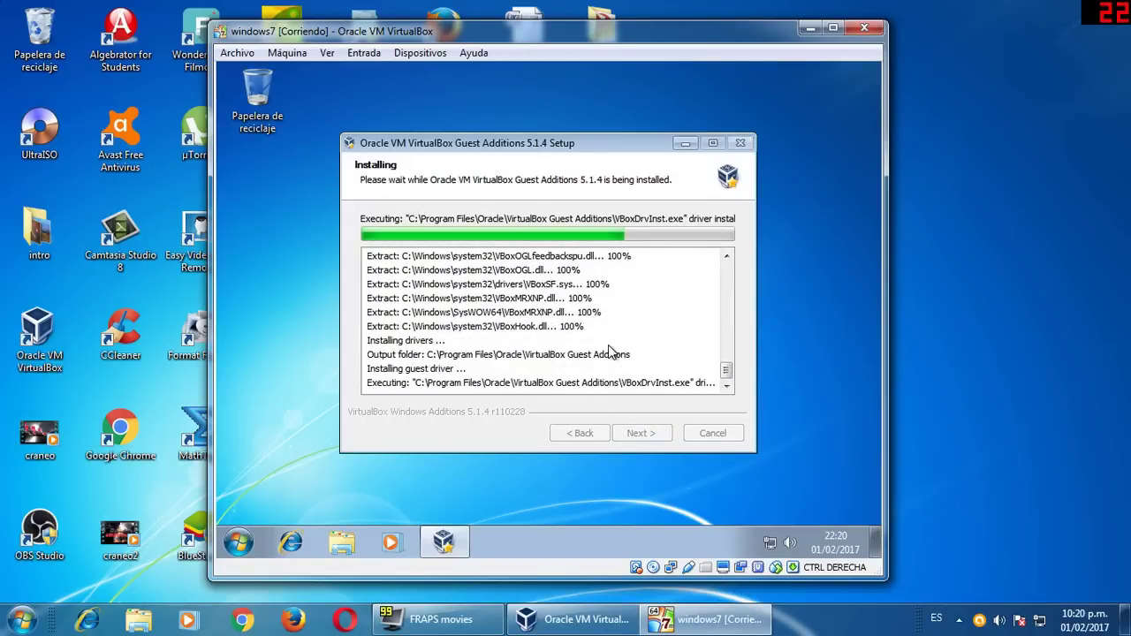
{"action": "left_click", "coordinate": [636, 298]}
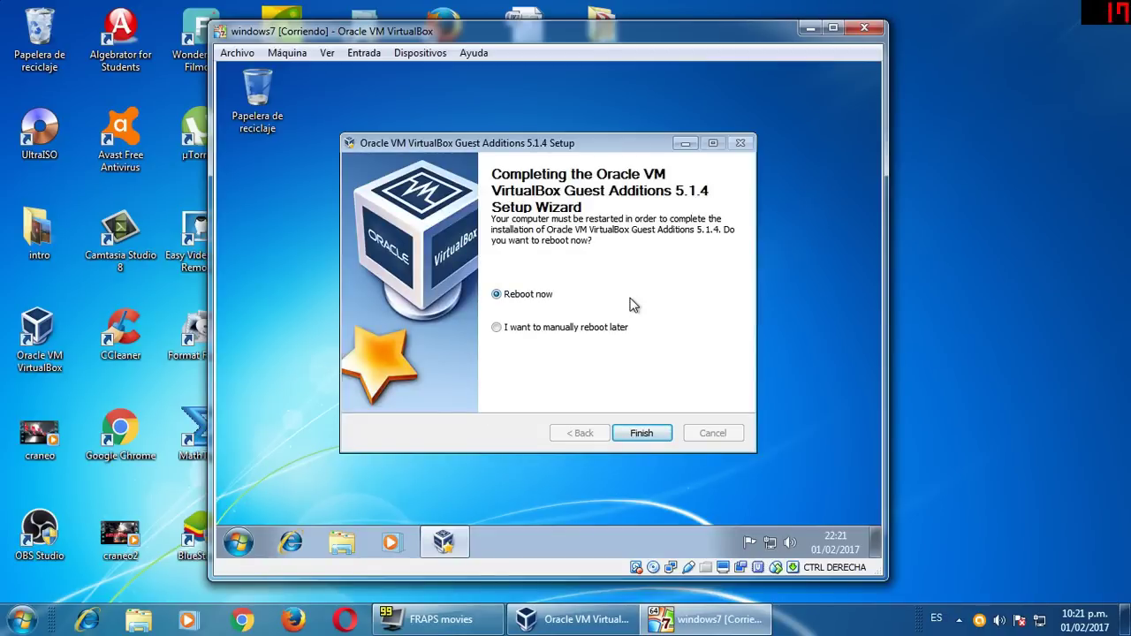
Step: Finish the Guest Additions setup with an immediate reboot of the guest, and maximise the virtual machine window
{"action": "left_click", "coordinate": [640, 433]}
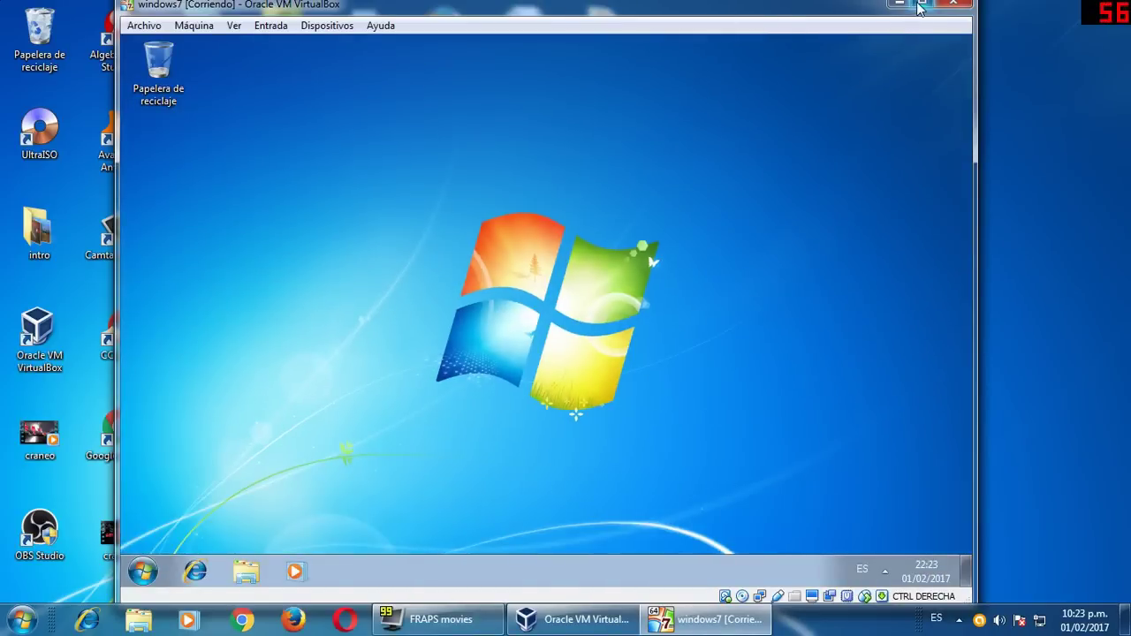
{"action": "left_click", "coordinate": [921, 5]}
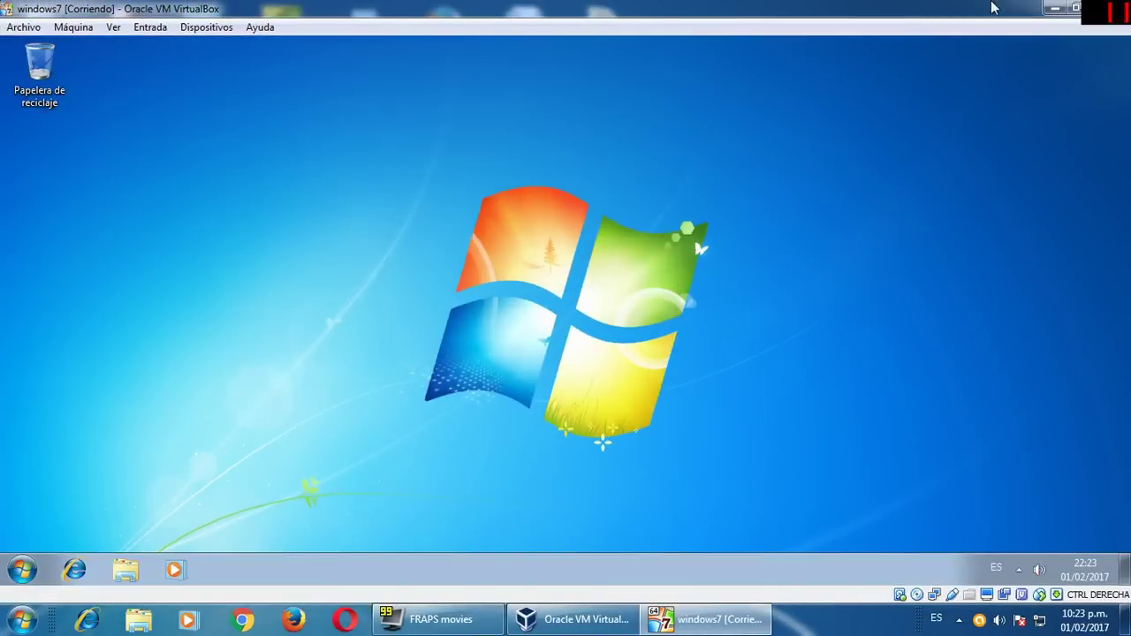
Step: Check how the guest desktop adapts by switching the virtual machine window between maximised and restored size, including its Start menu
{"action": "left_click", "coordinate": [1074, 9]}
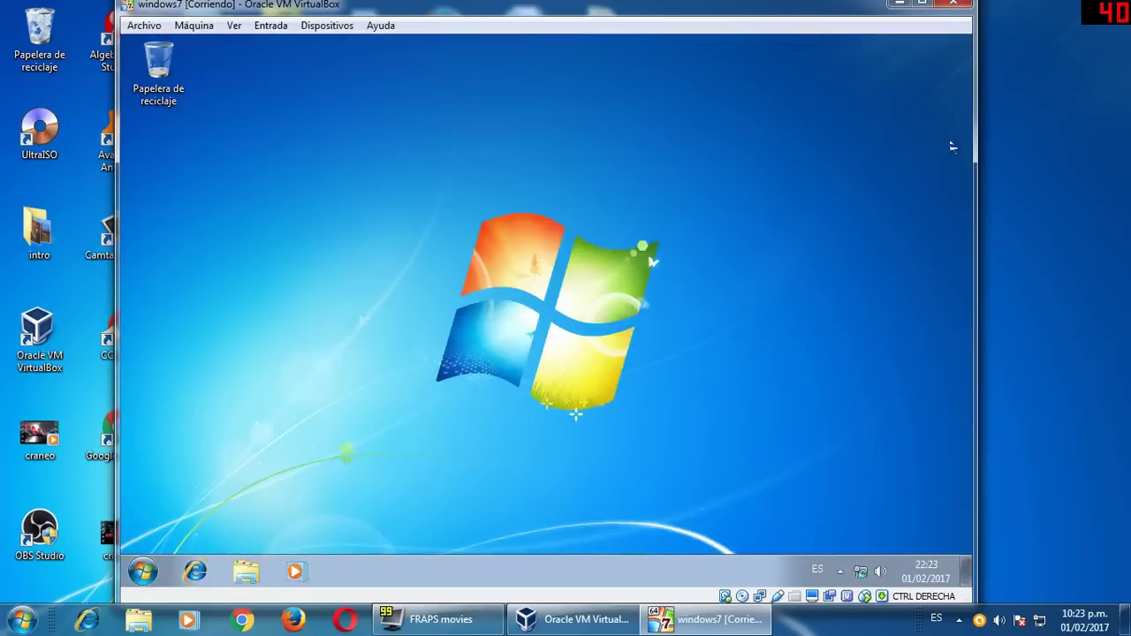
{"action": "left_click", "coordinate": [922, 5]}
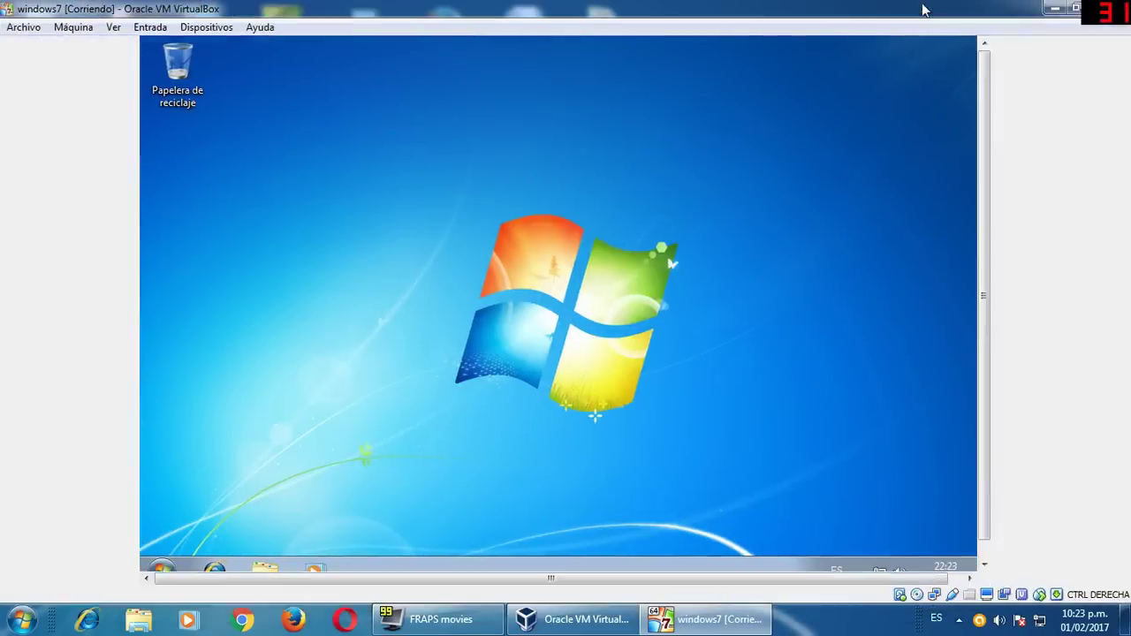
{"action": "left_click", "coordinate": [1077, 11]}
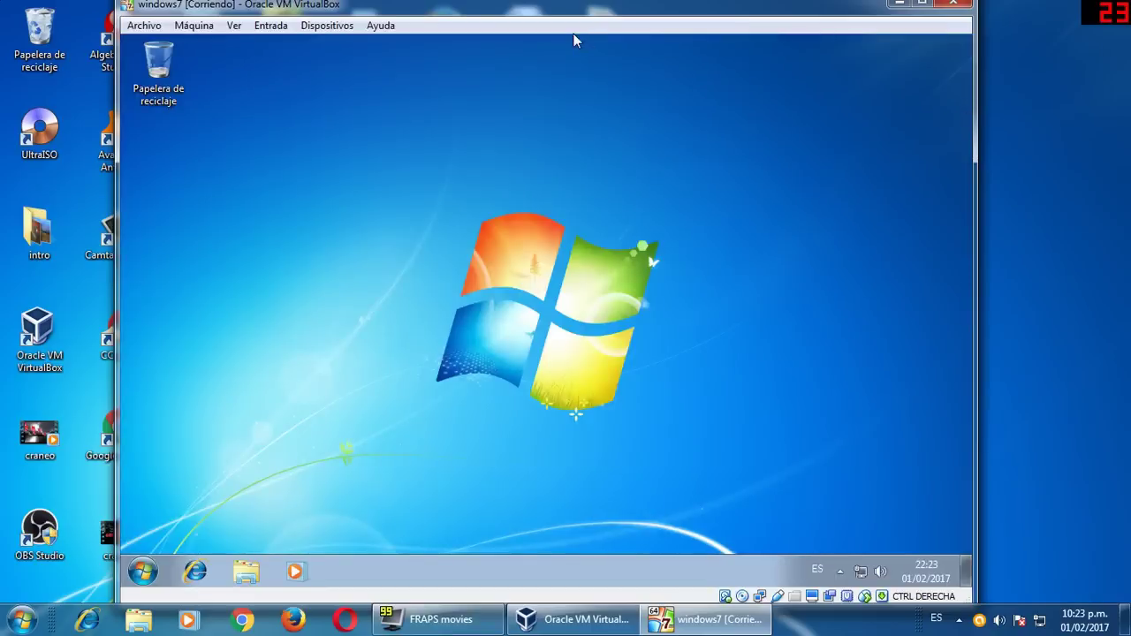
{"action": "mouse_move", "coordinate": [566, 11]}
{"action": "left_mouse_down"}
{"action": "mouse_move", "coordinate": [505, 23]}
{"action": "mouse_move", "coordinate": [554, 18]}
{"action": "left_mouse_up"}
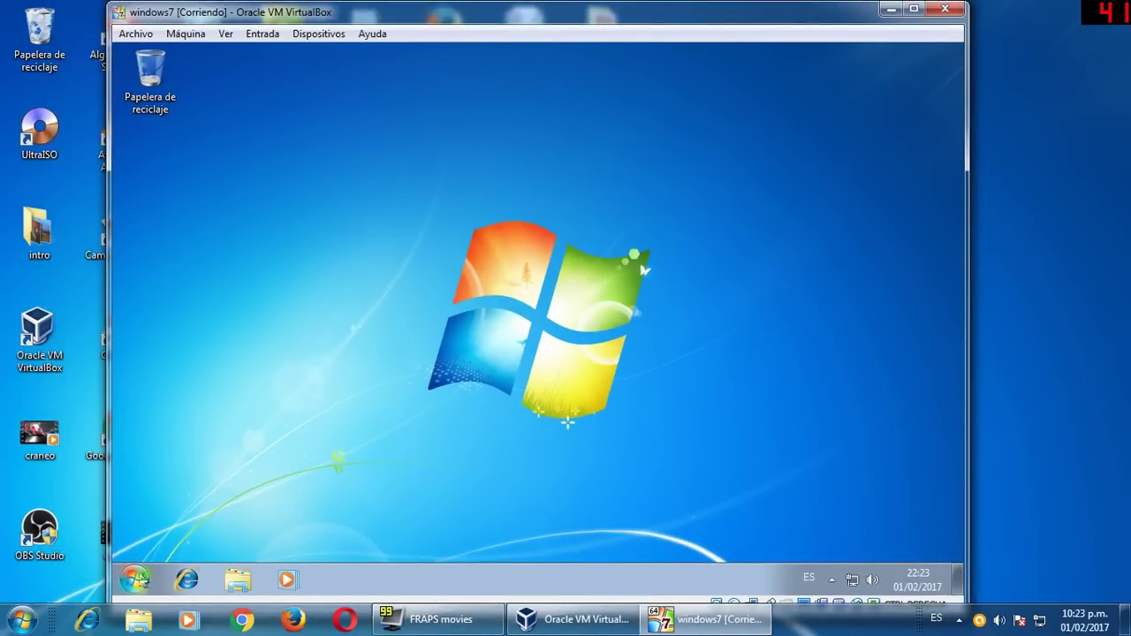
{"action": "left_click", "coordinate": [914, 9]}
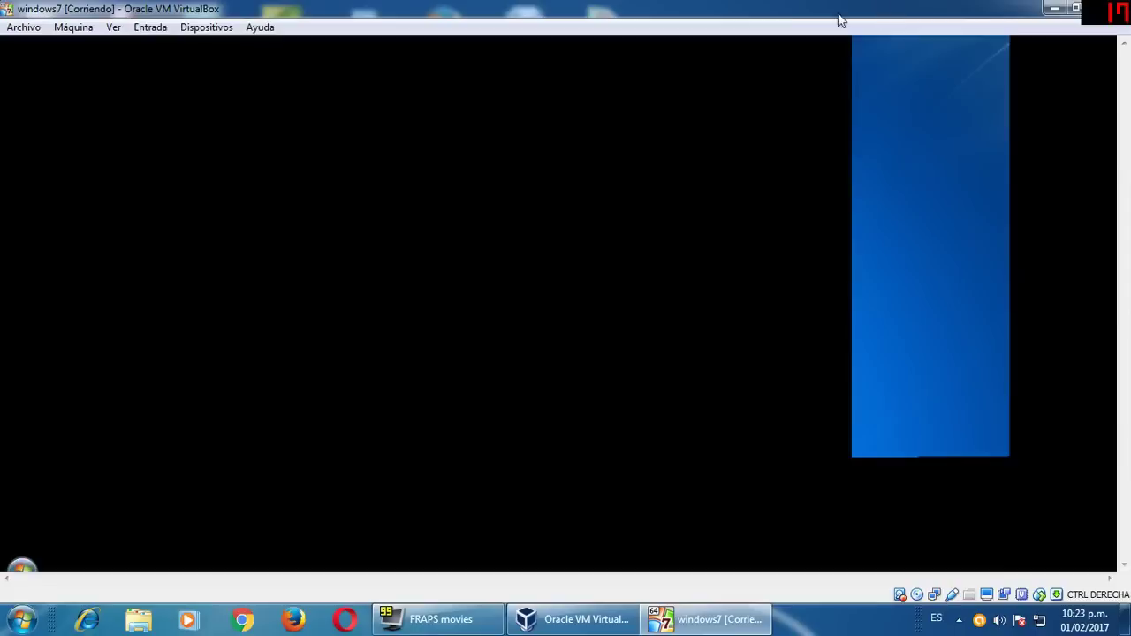
{"action": "left_click", "coordinate": [22, 570]}
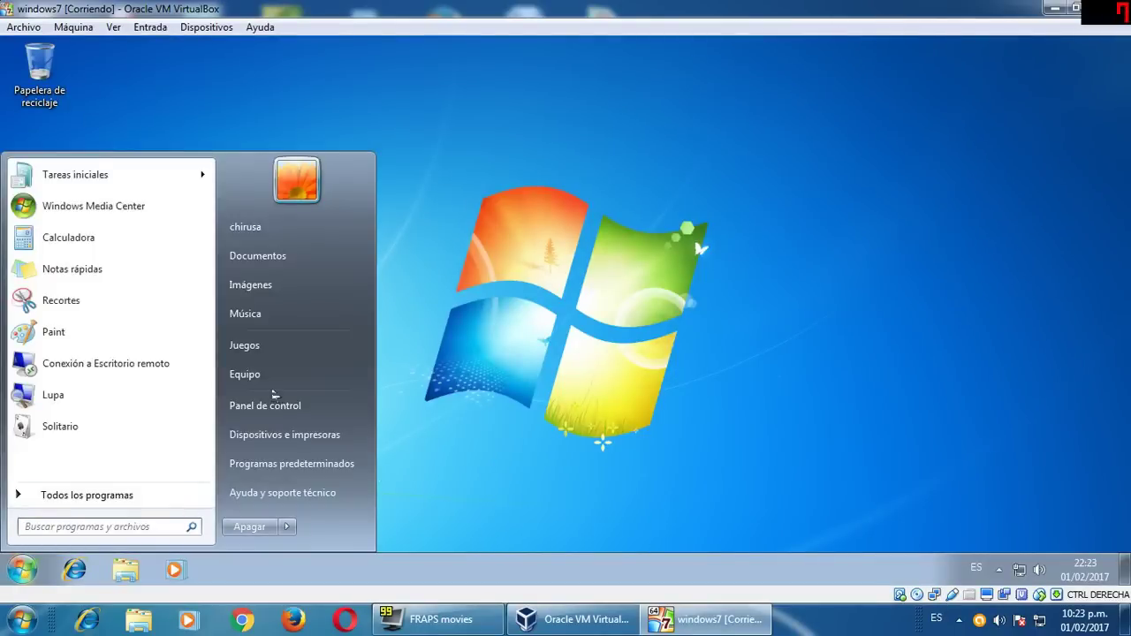
{"action": "left_click", "coordinate": [619, 298]}
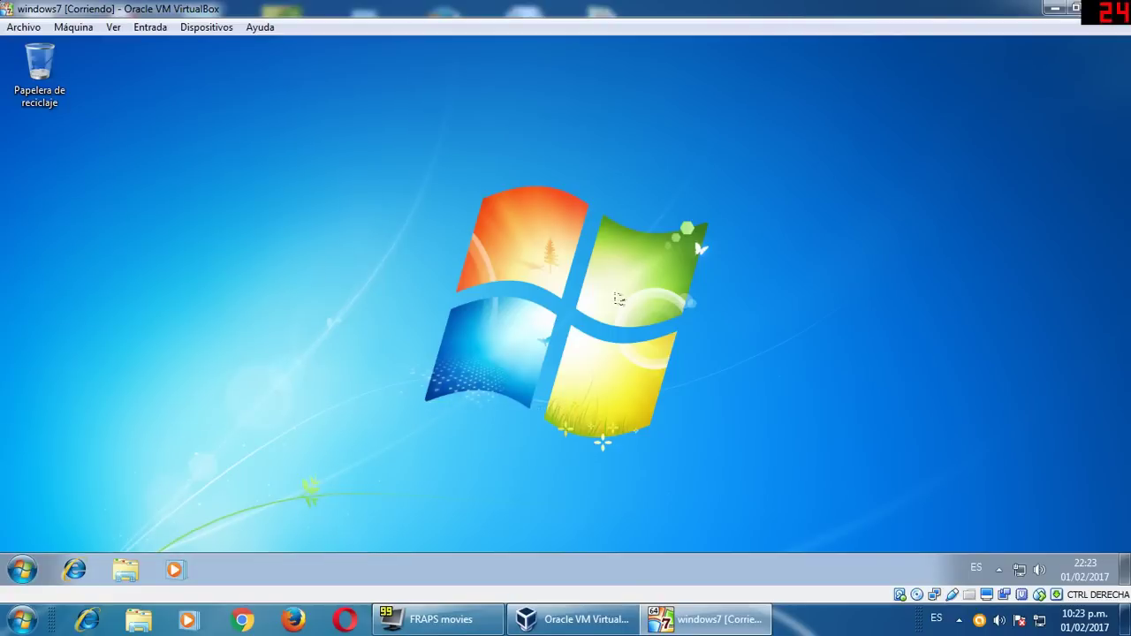
{"action": "left_click", "coordinate": [1075, 9]}
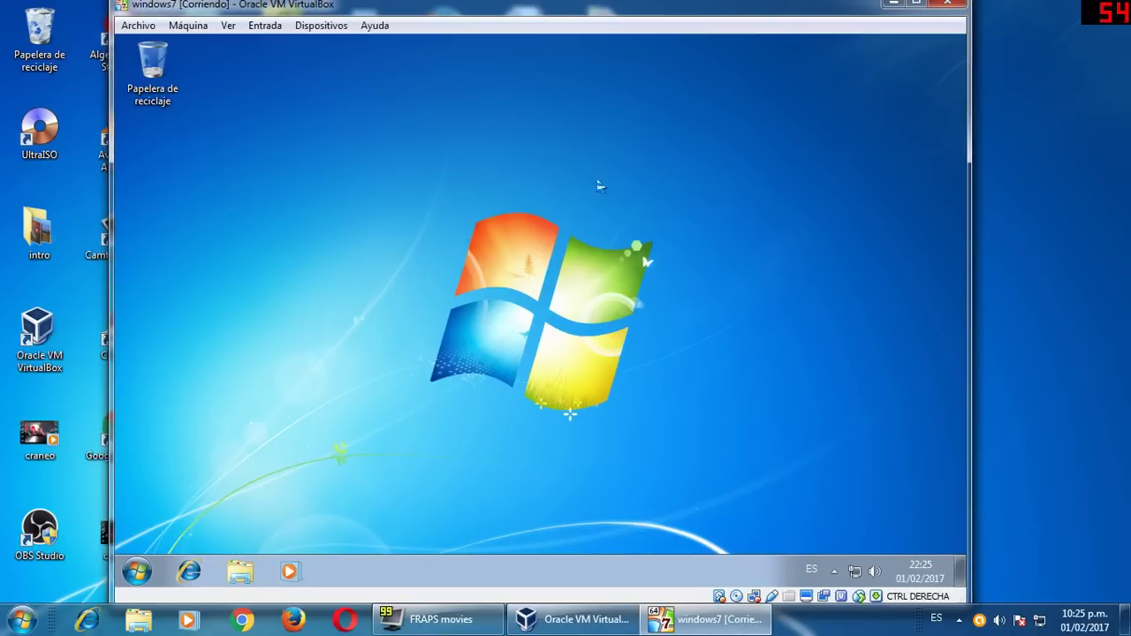
Step: Shut down the Windows 7 guest and bring the VirtualBox manager window into clear view
{"action": "left_click", "coordinate": [137, 571]}
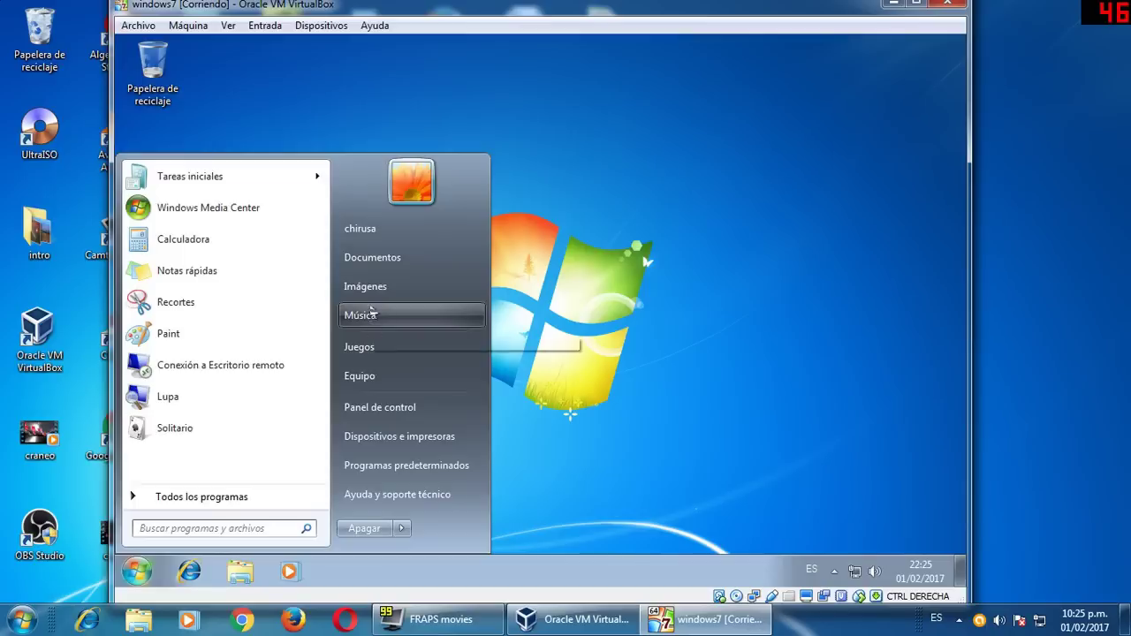
{"action": "left_click", "coordinate": [551, 151]}
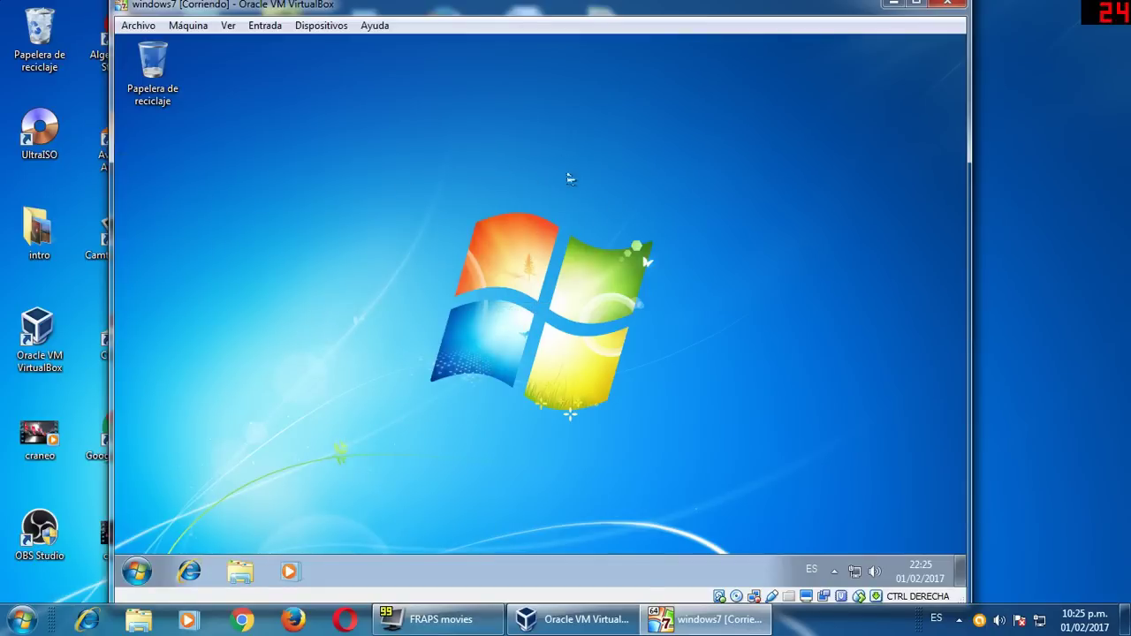
{"action": "left_click", "coordinate": [138, 571]}
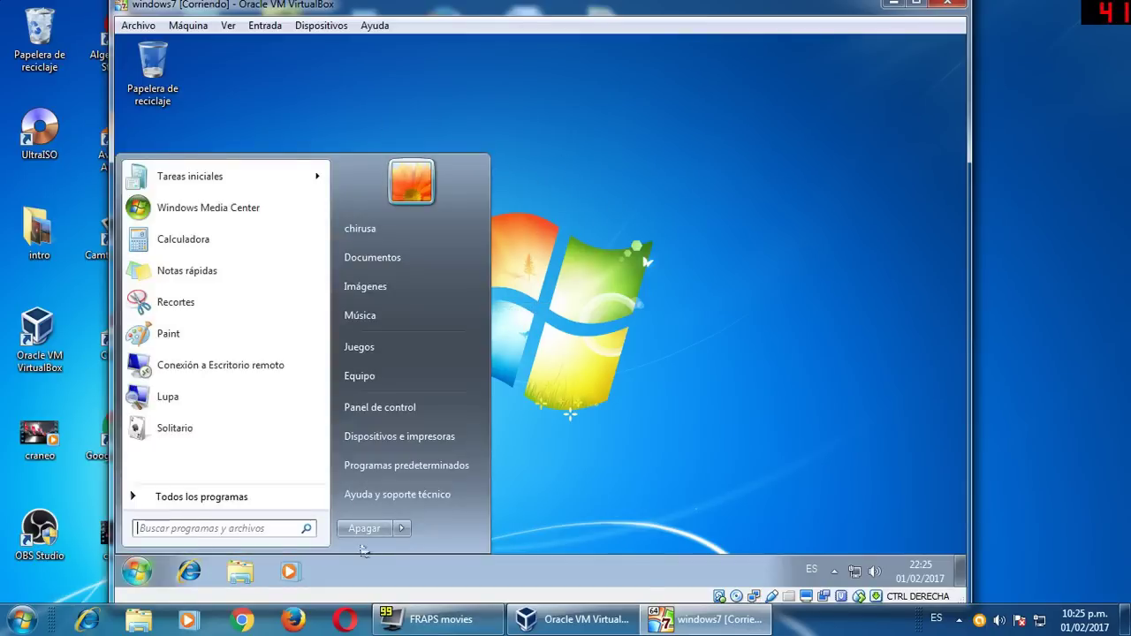
{"action": "key", "text": "Escape"}
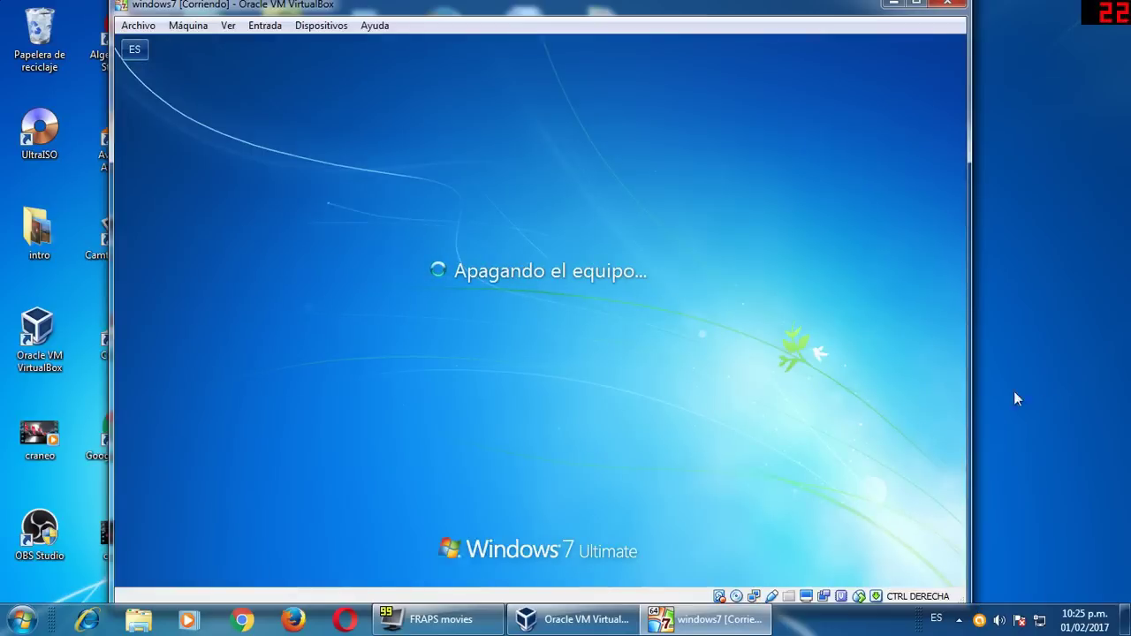
{"action": "left_click", "coordinate": [574, 618]}
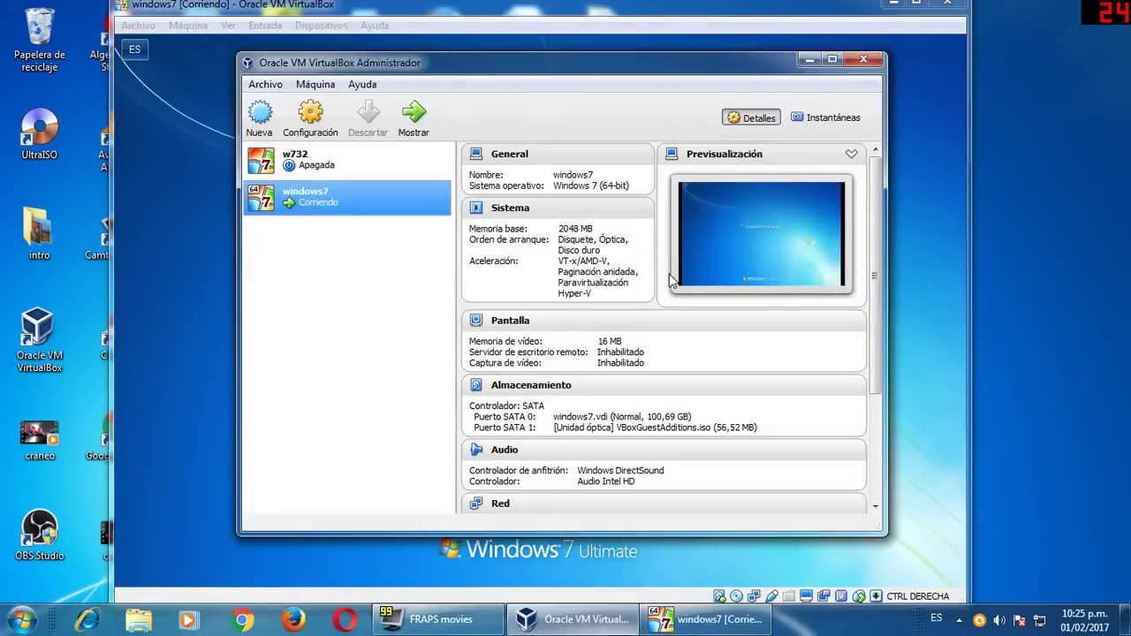
{"action": "left_click_drag", "start_coordinate": [556, 76], "coordinate": [763, 120]}
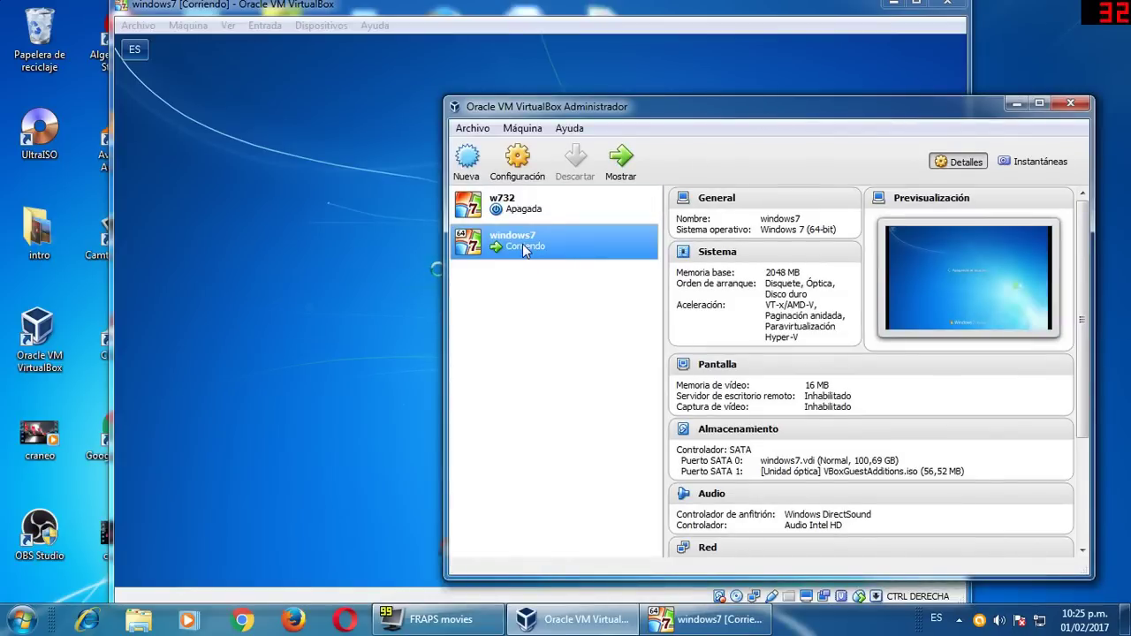
{"action": "left_click_drag", "start_coordinate": [624, 116], "coordinate": [650, 106]}
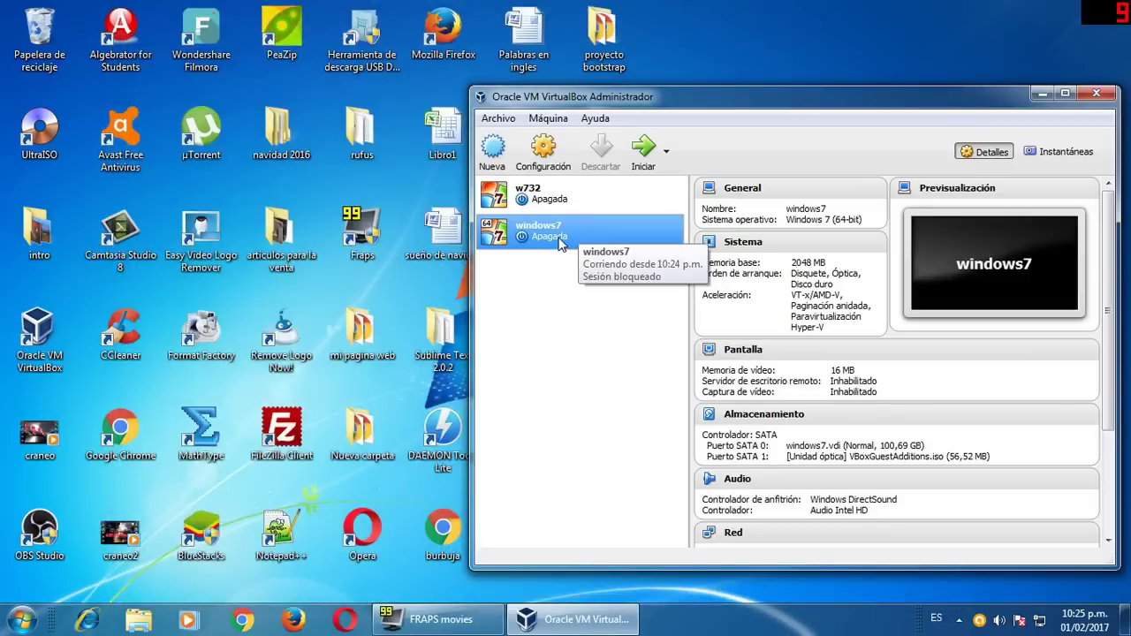
Step: Review the General and System settings of the powered-off windows7 machine and close its configuration
{"action": "left_click", "coordinate": [543, 157]}
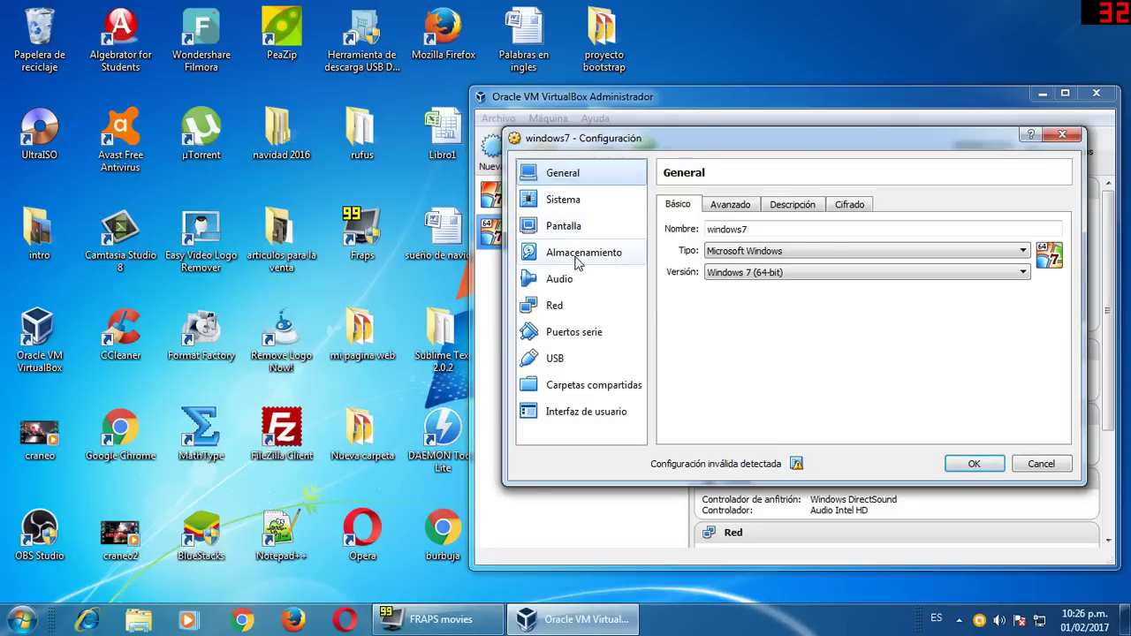
{"action": "left_click", "coordinate": [564, 202]}
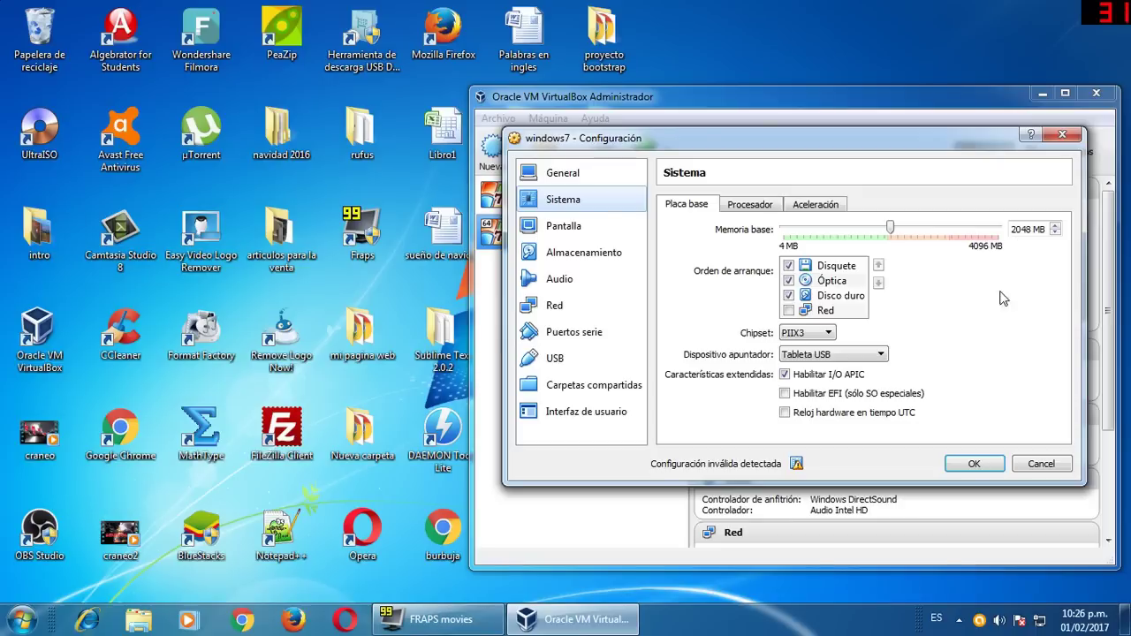
{"action": "left_click", "coordinate": [968, 464]}
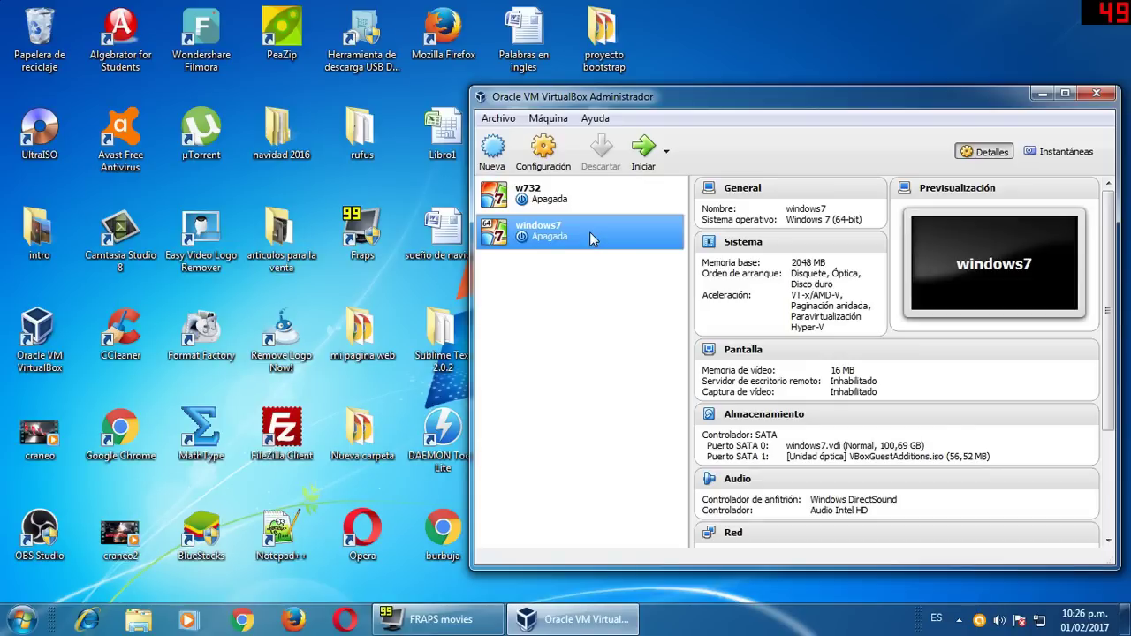
Step: Start the windows7 virtual machine and reposition its window on the host desktop
{"action": "left_click", "coordinate": [645, 155]}
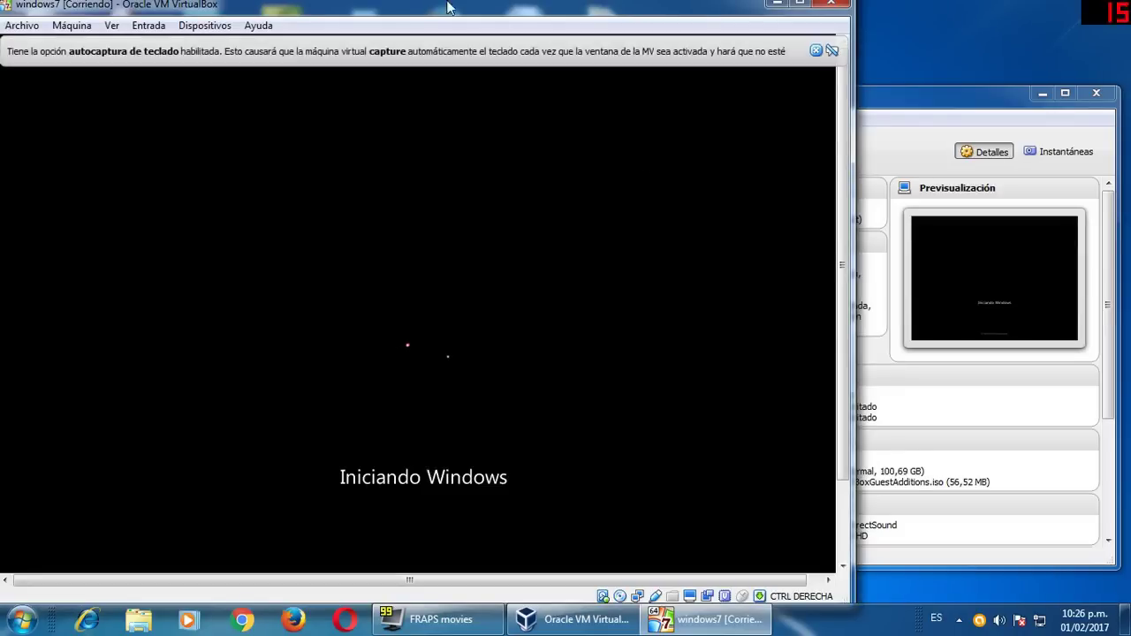
{"action": "left_click_drag", "start_coordinate": [423, 18], "coordinate": [518, 25]}
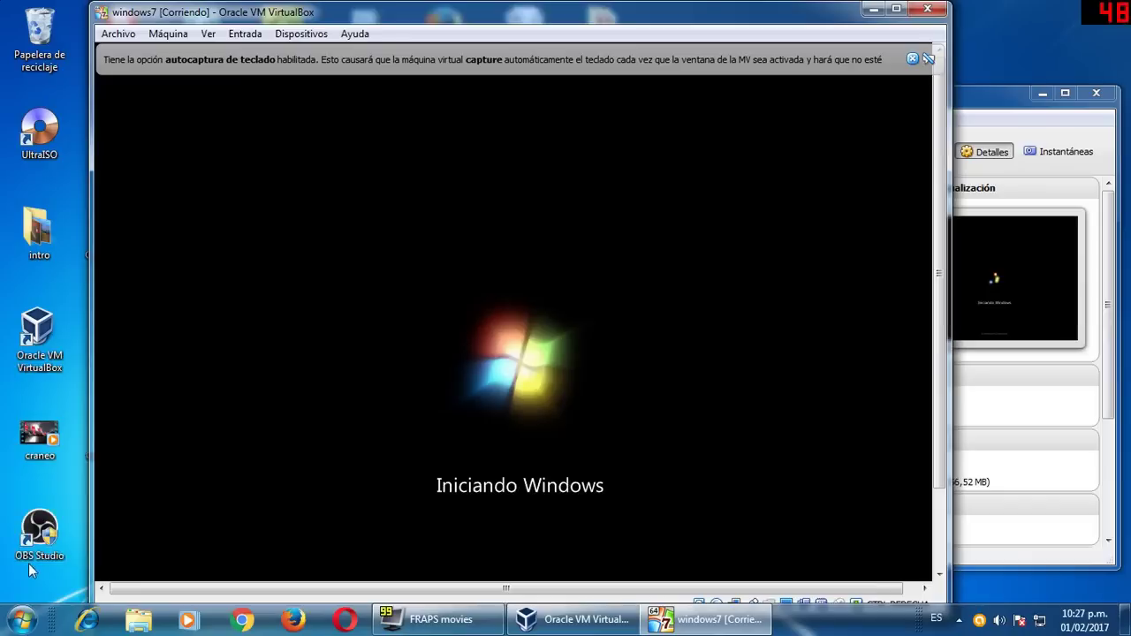
{"action": "key", "text": "super"}
{"action": "left_click", "coordinate": [678, 44]}
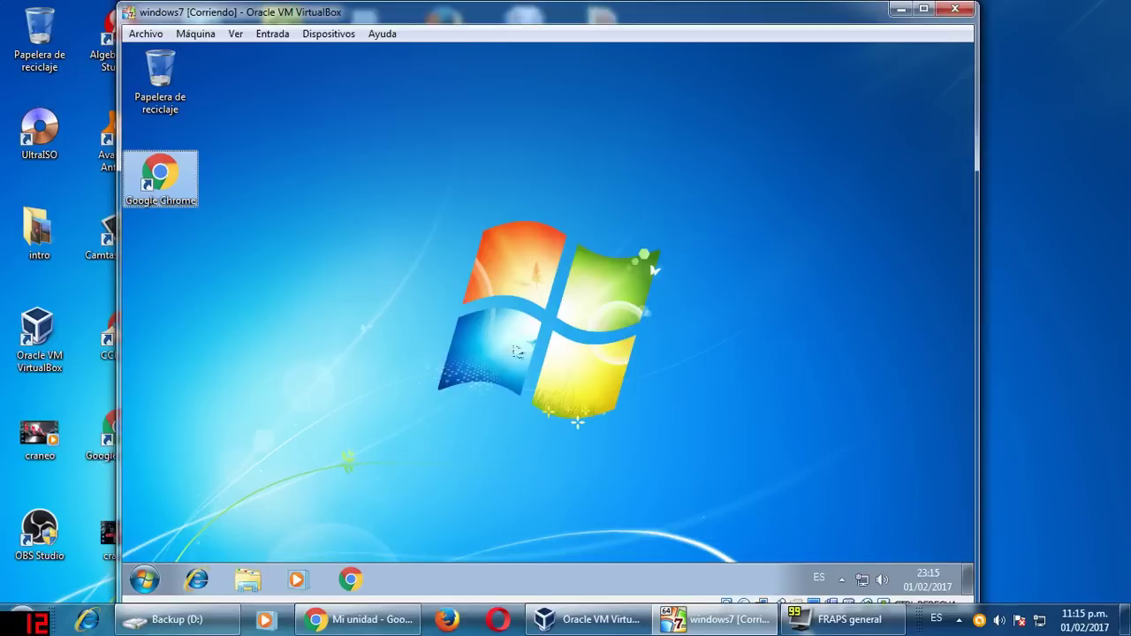
Step: Run Windows Loader from the guest's Descargas folder and allow it to make changes to the computer
{"action": "left_click", "coordinate": [148, 581]}
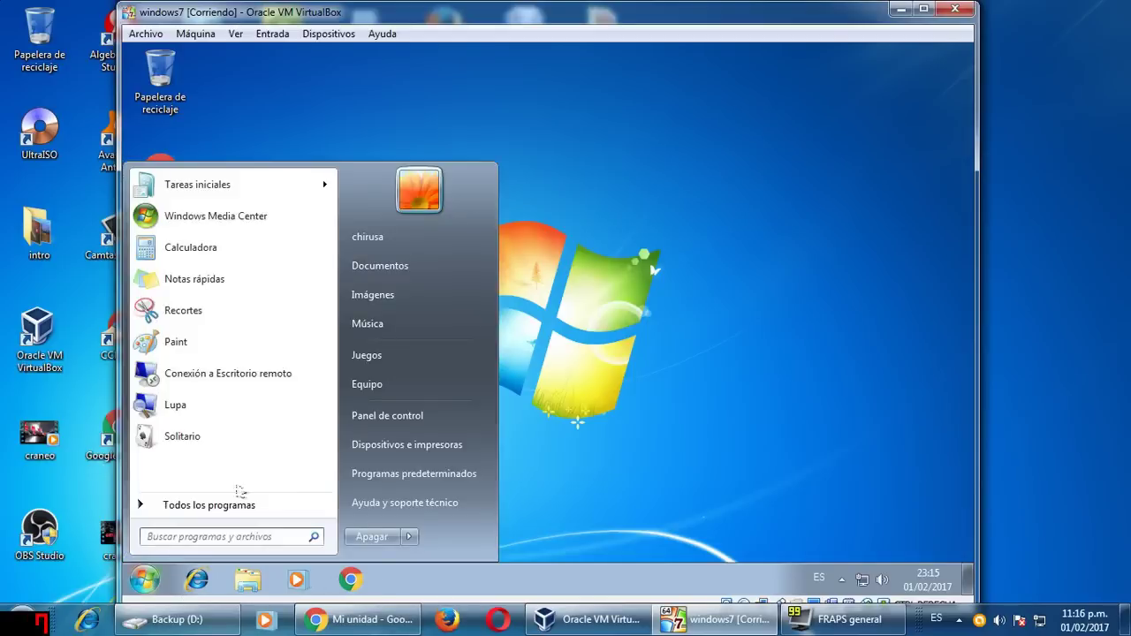
{"action": "left_click", "coordinate": [385, 391]}
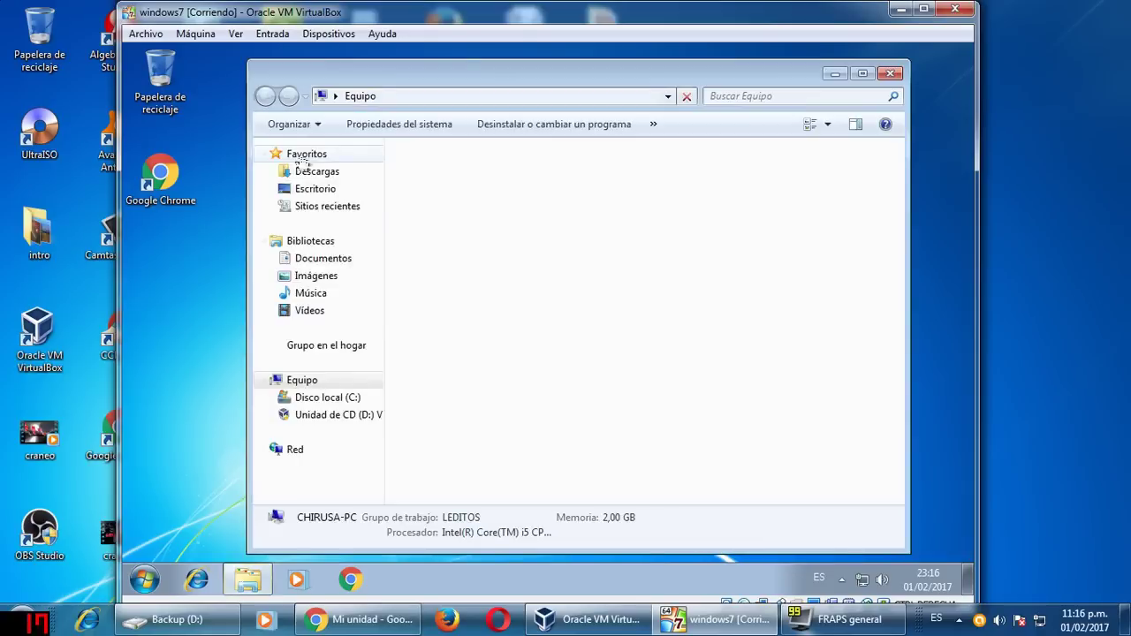
{"action": "left_click", "coordinate": [316, 172]}
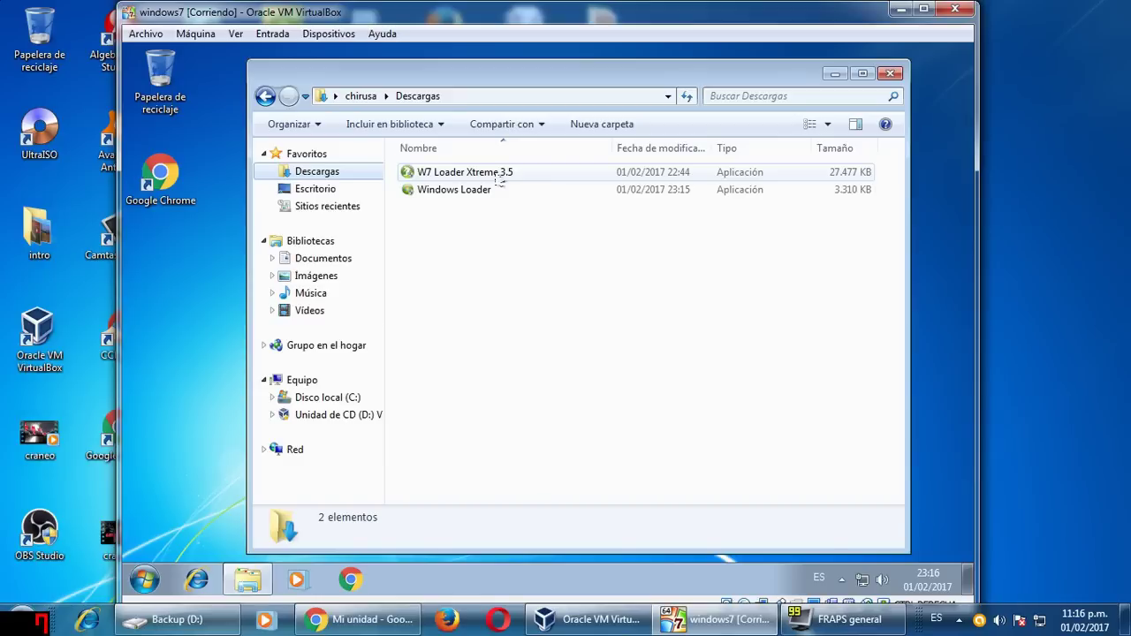
{"action": "left_click", "coordinate": [439, 194]}
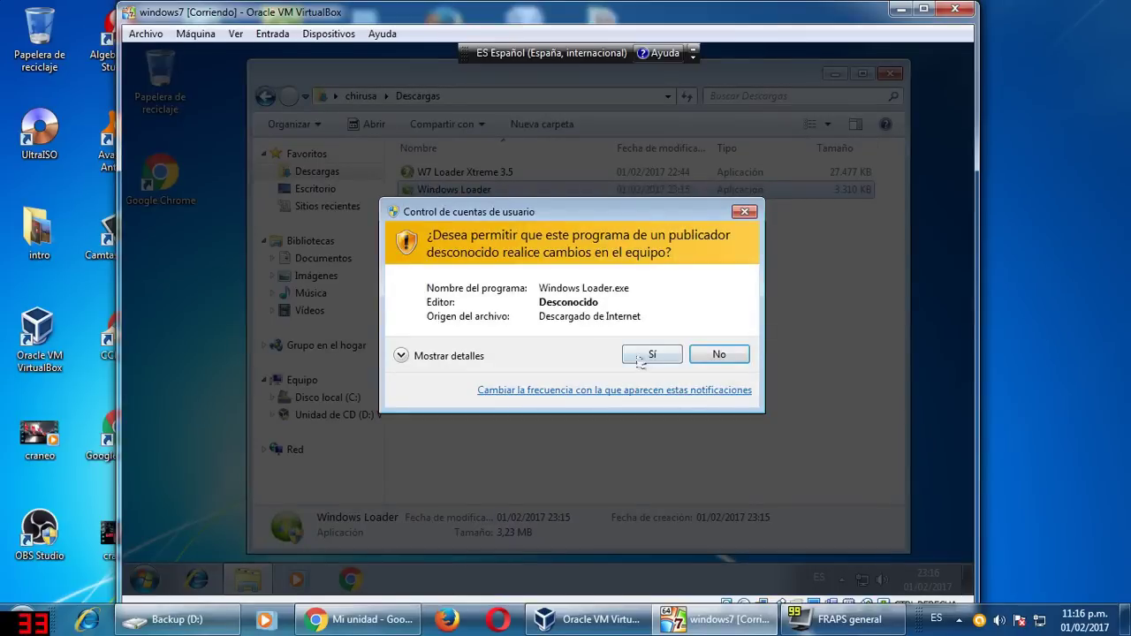
{"action": "left_click", "coordinate": [639, 357]}
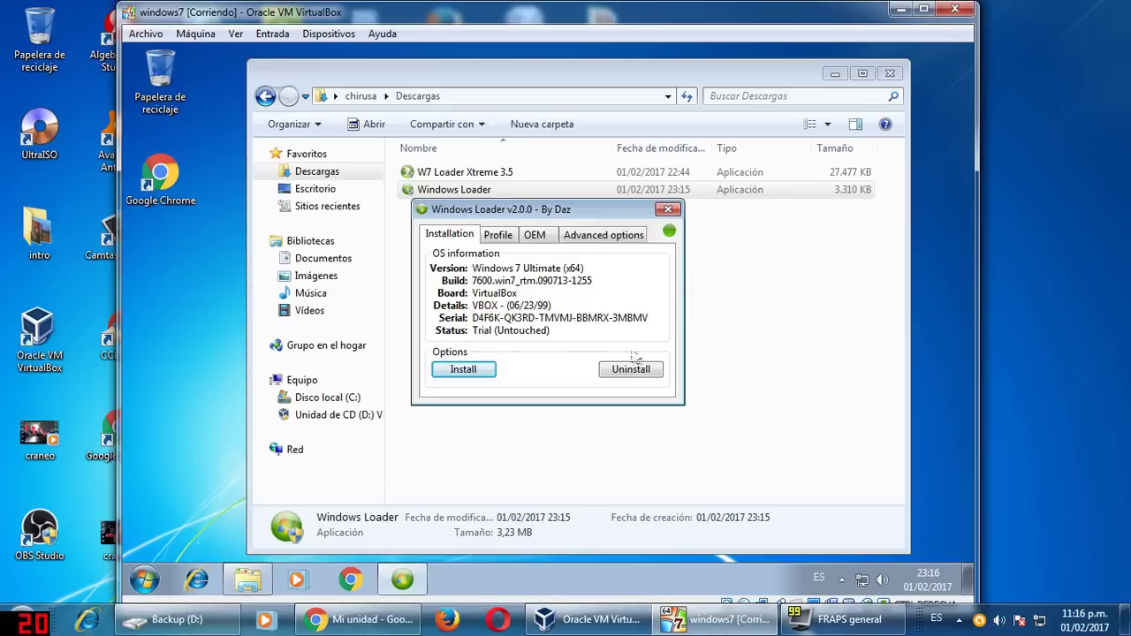
Step: Install the loader with Windows Loader v2.0.0, accepting the notice, and restart the guest
{"action": "left_click", "coordinate": [480, 374]}
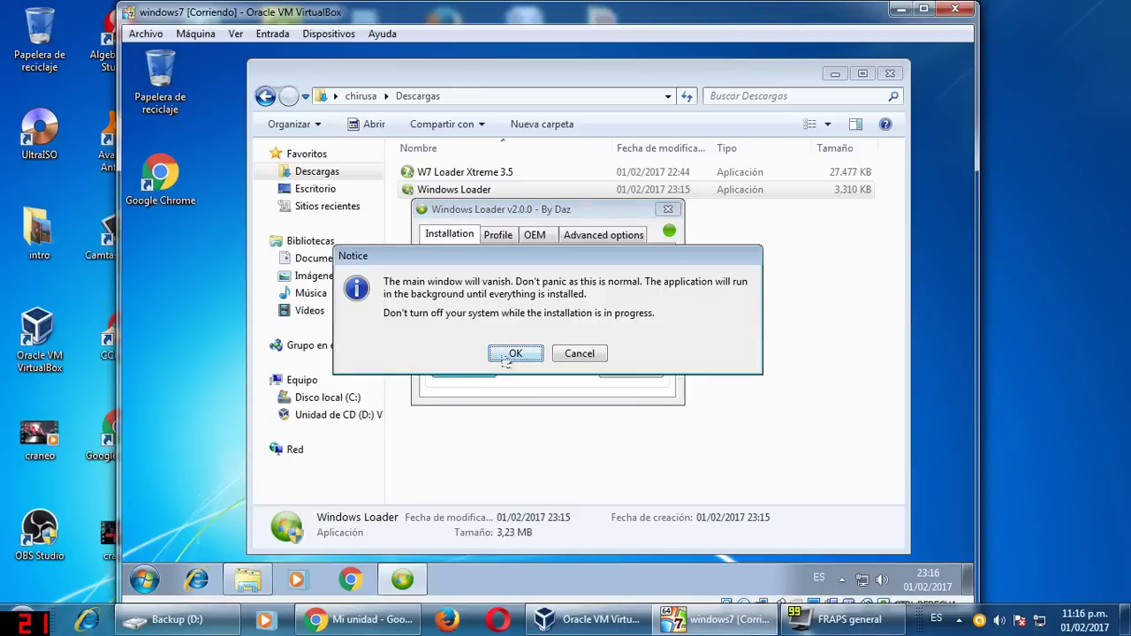
{"action": "left_click", "coordinate": [510, 353]}
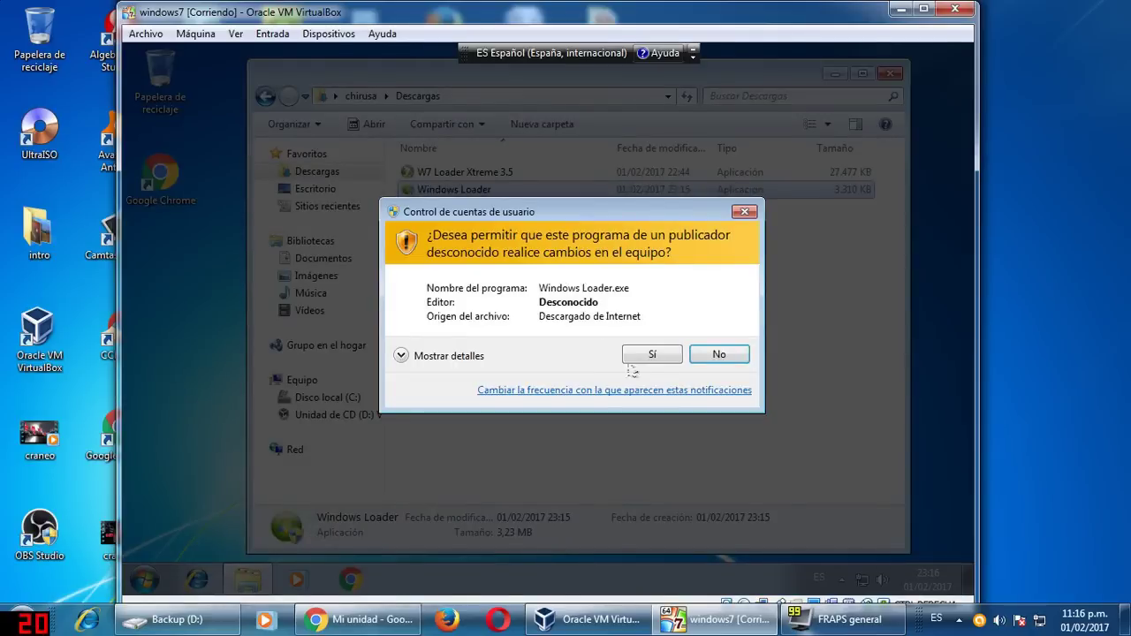
{"action": "left_click", "coordinate": [649, 357]}
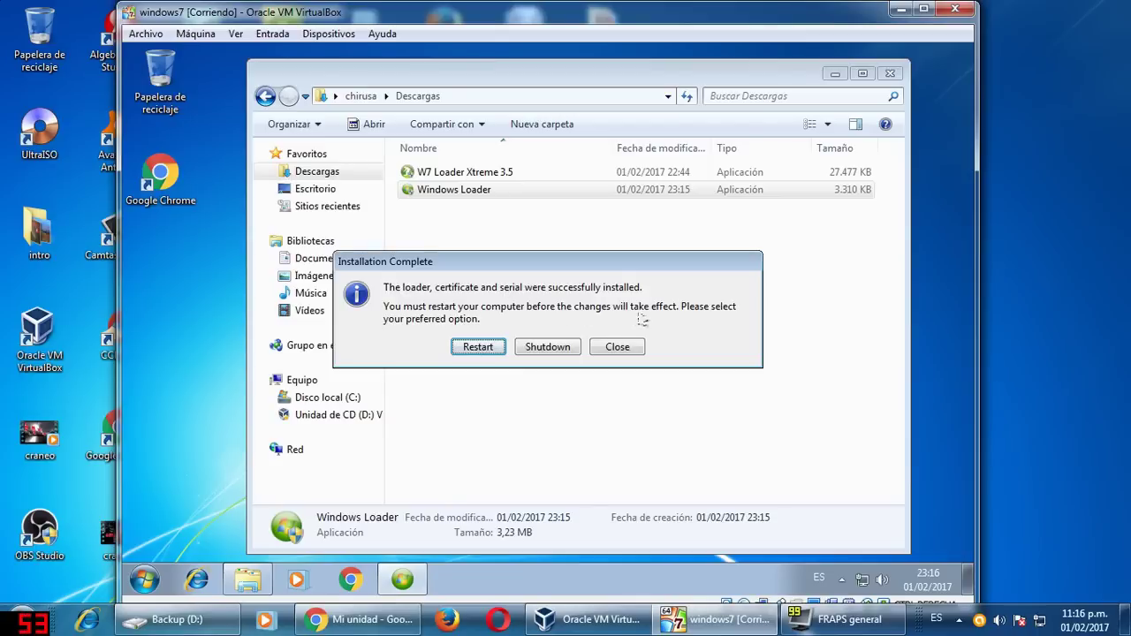
{"action": "left_click", "coordinate": [478, 347]}
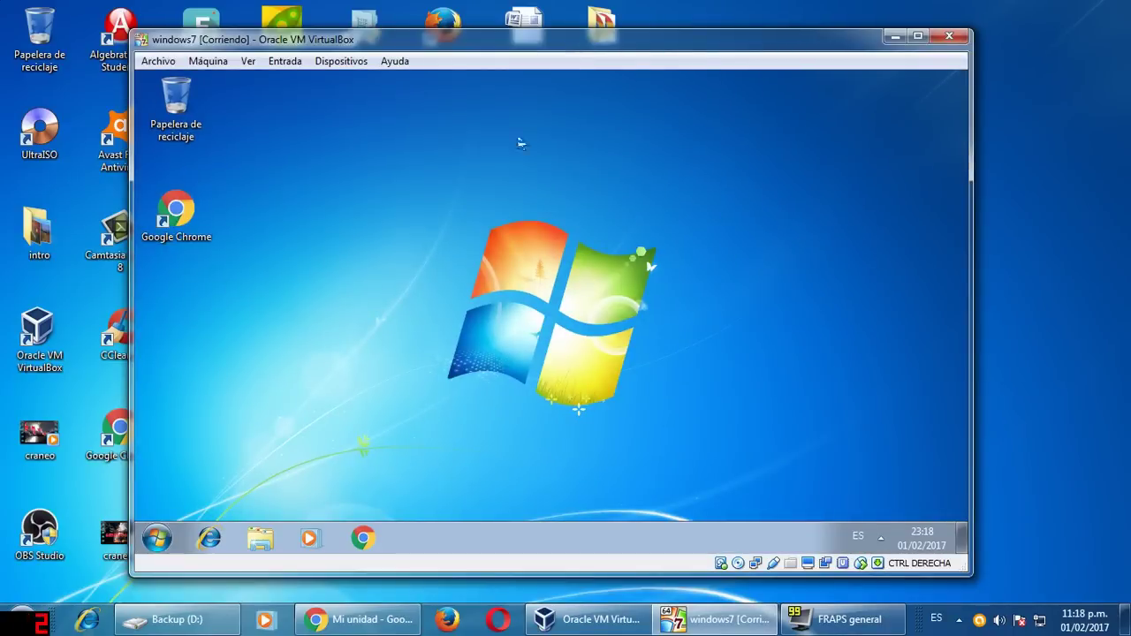
Step: Open the guest's system properties and examine the Windows edition, hardware and activation information
{"action": "left_click", "coordinate": [157, 538]}
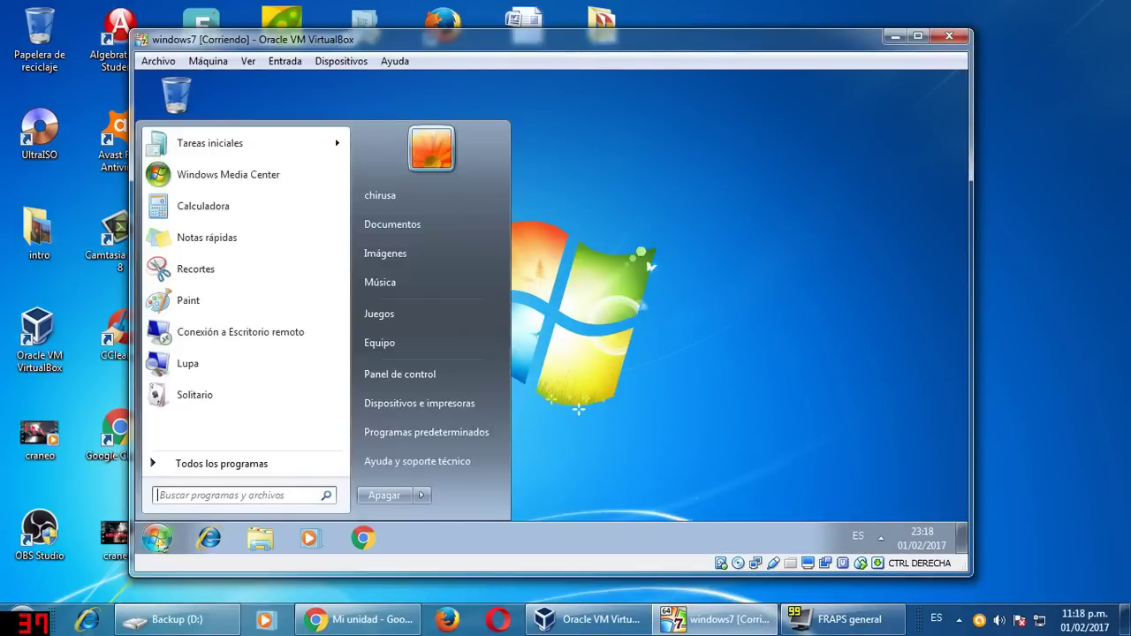
{"action": "right_click", "coordinate": [410, 341]}
{"action": "left_click", "coordinate": [475, 483]}
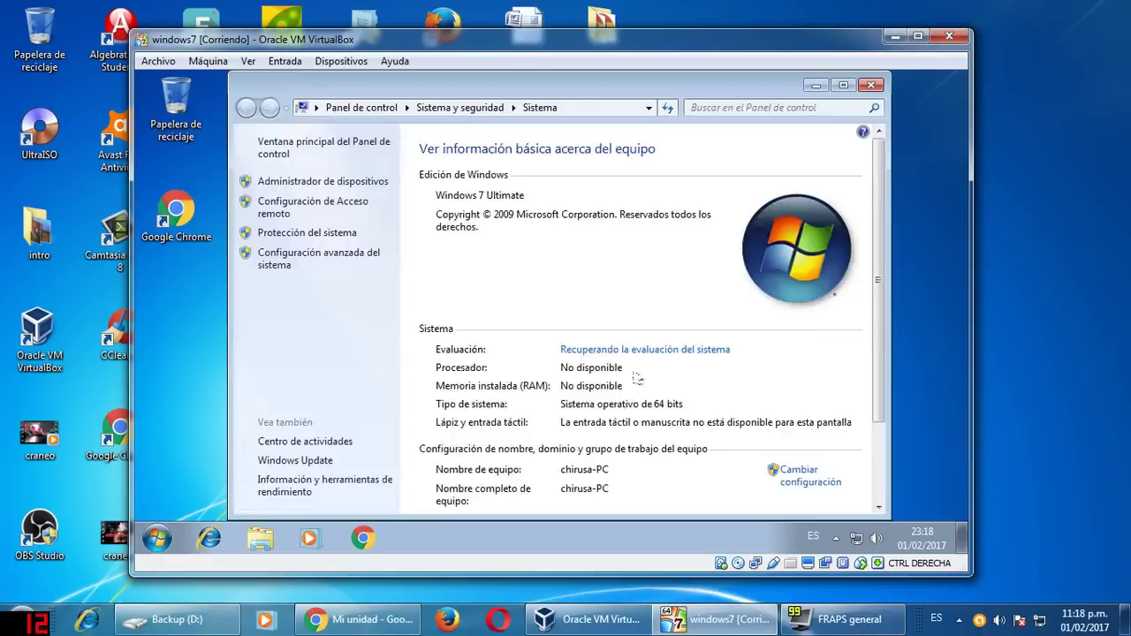
{"action": "scroll", "coordinate": [675, 371], "scroll_direction": "down", "scroll_amount": 3}
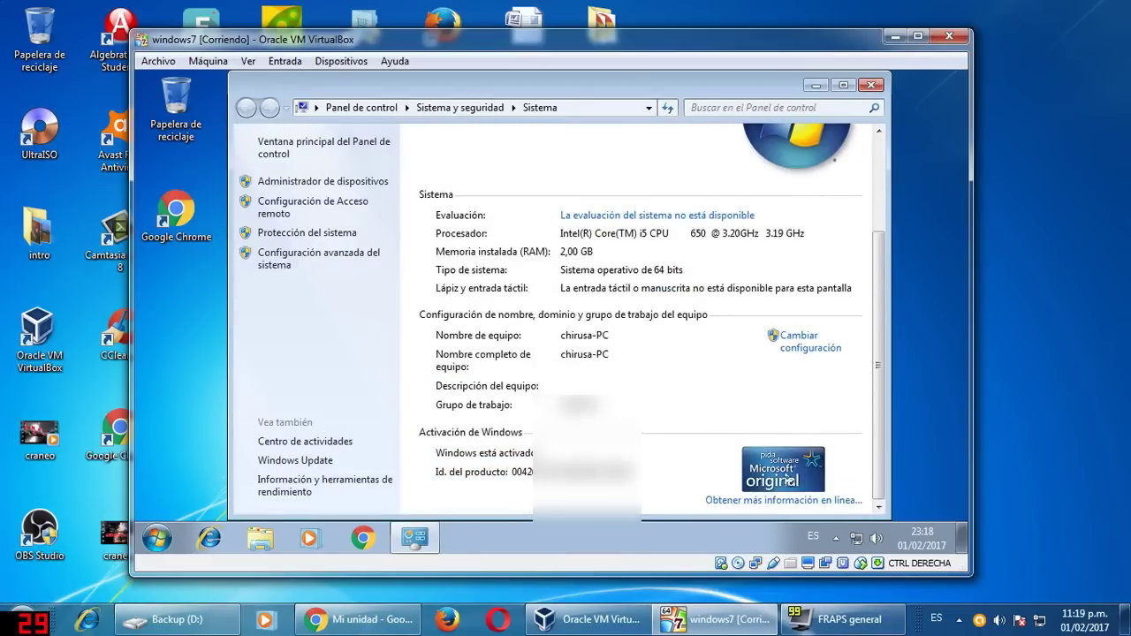
{"action": "scroll", "coordinate": [672, 429], "scroll_direction": "up", "scroll_amount": 1}
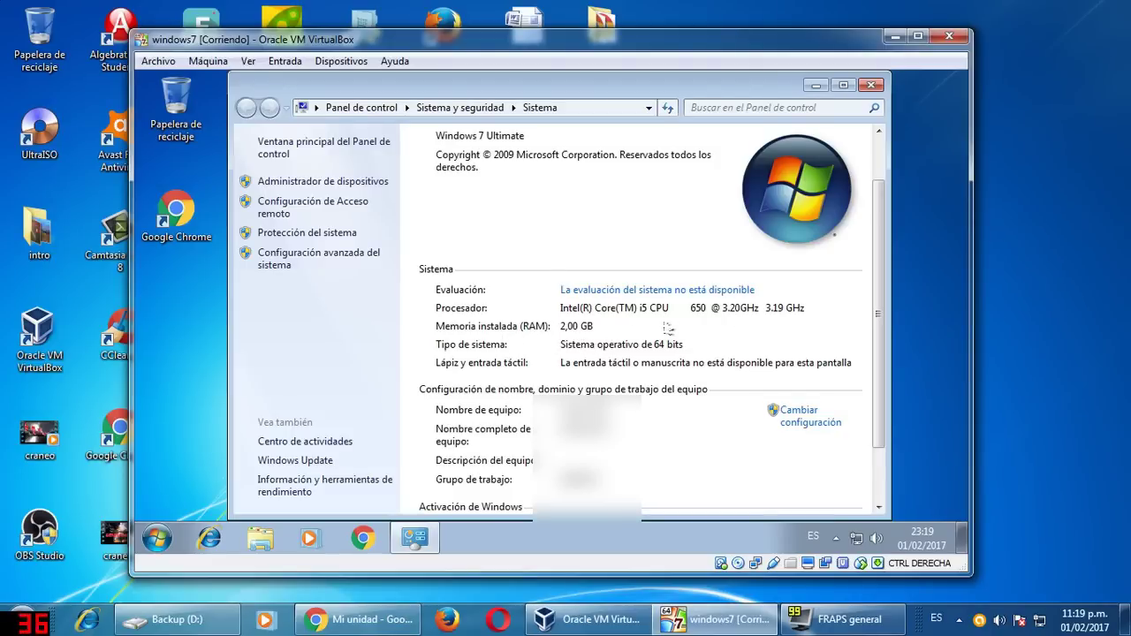
{"action": "scroll", "coordinate": [662, 309], "scroll_direction": "up", "scroll_amount": 2}
{"action": "scroll", "coordinate": [653, 274], "scroll_direction": "down", "scroll_amount": 1}
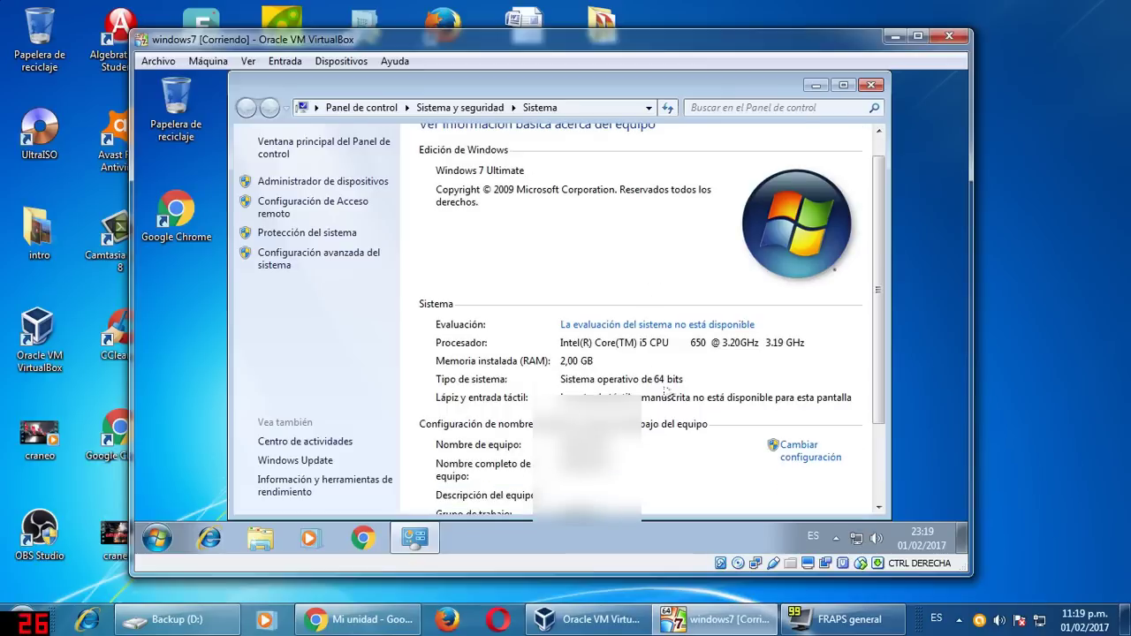
Step: Close the guest's system properties and open the Imágenes de muestra folder in the Imágenes library
{"action": "left_click", "coordinate": [871, 85]}
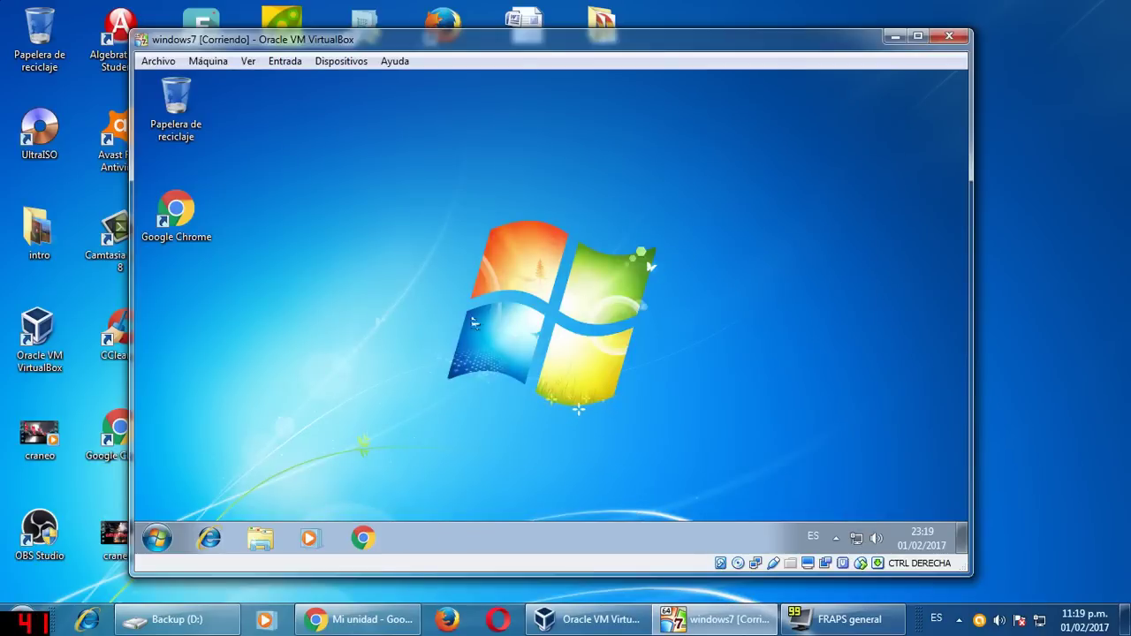
{"action": "left_click", "coordinate": [157, 538]}
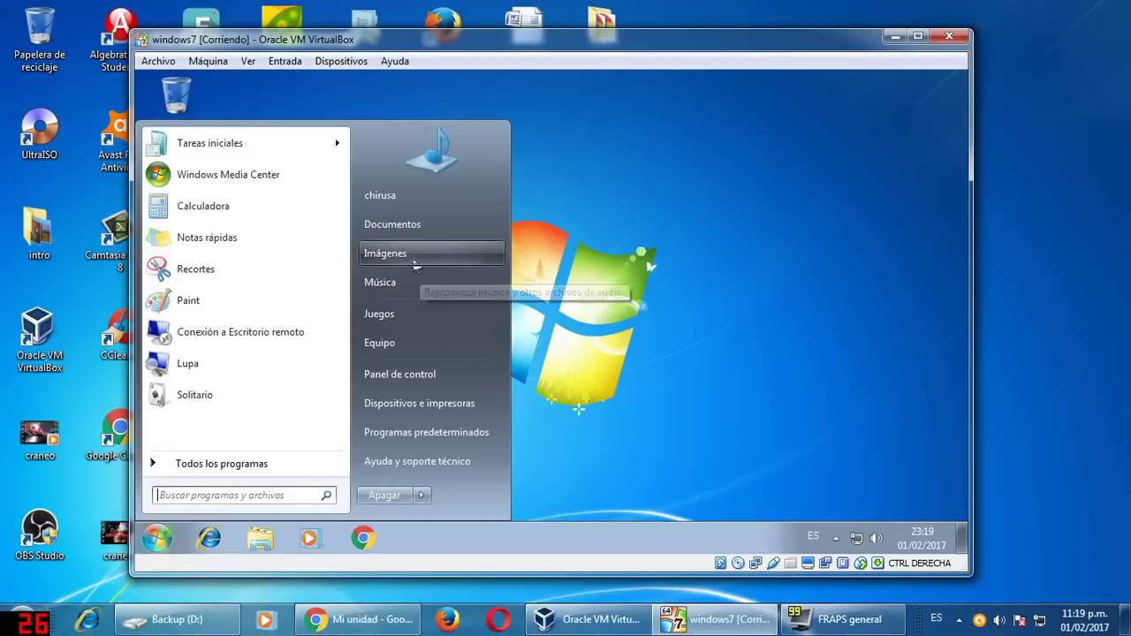
{"action": "left_click", "coordinate": [417, 256]}
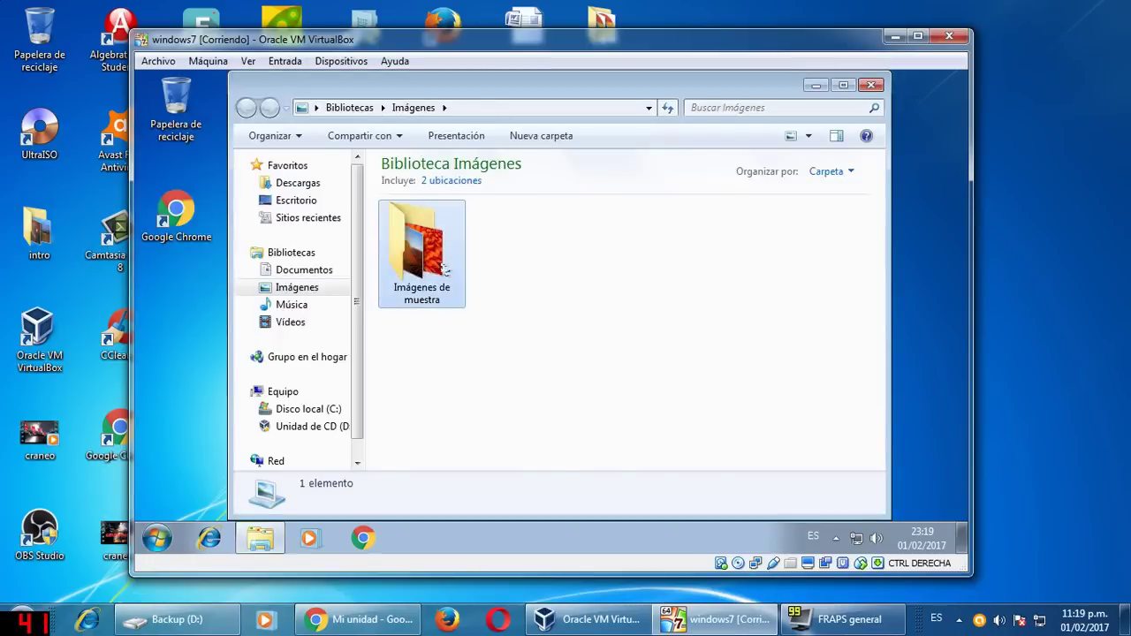
{"action": "double_click", "coordinate": [417, 258]}
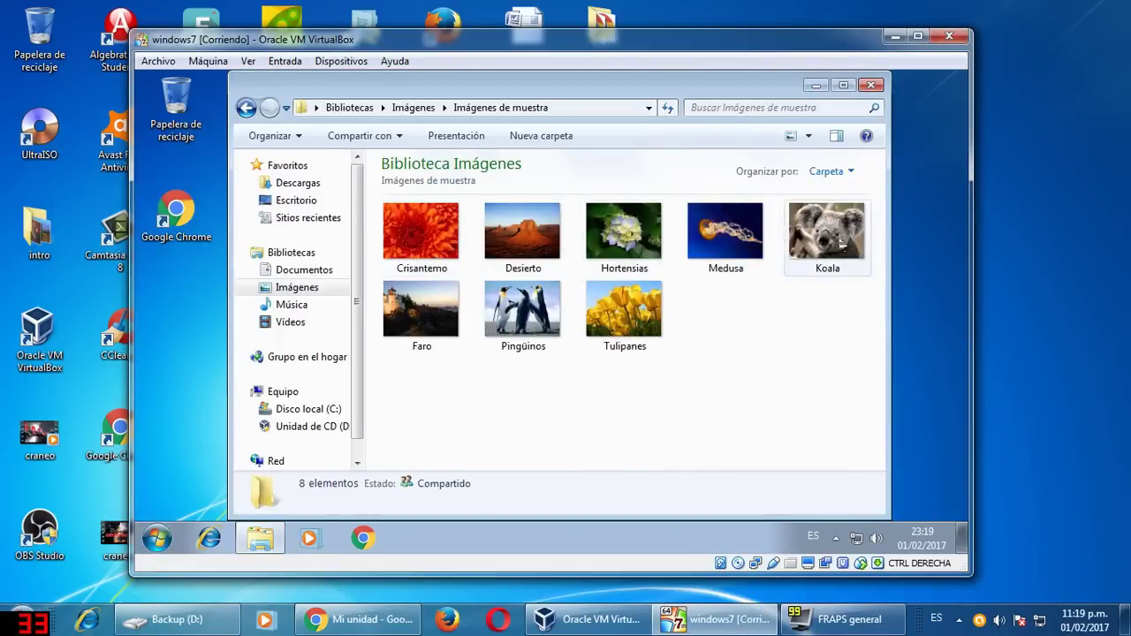
Step: Open the Koala sample picture in the photo viewer, and close both the viewer and the folder window
{"action": "left_click", "coordinate": [830, 243]}
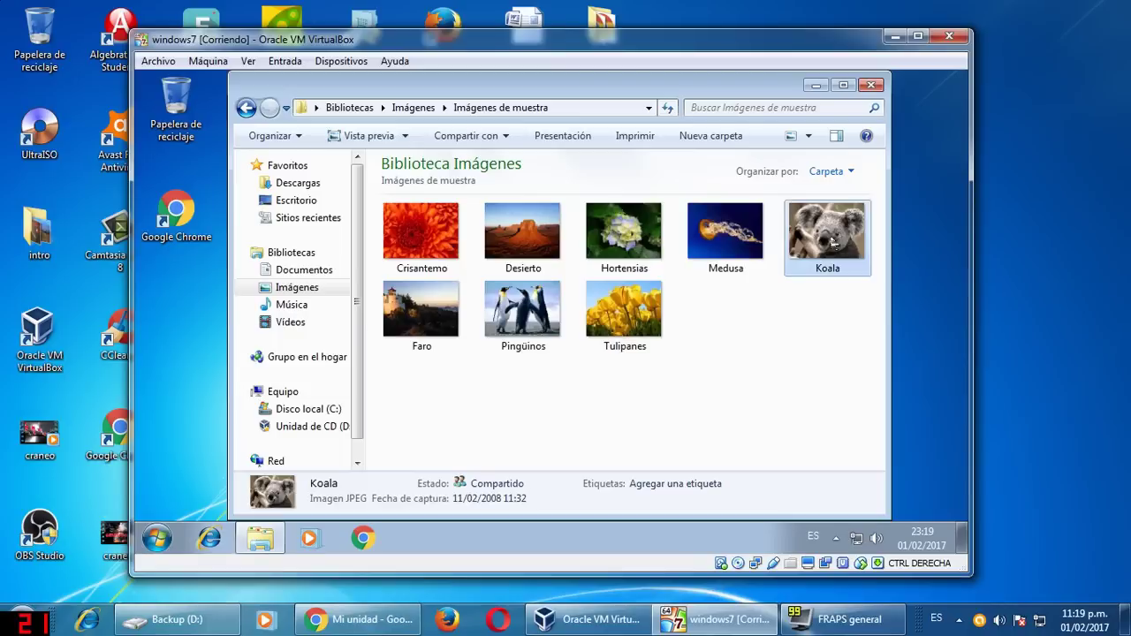
{"action": "double_click", "coordinate": [833, 242]}
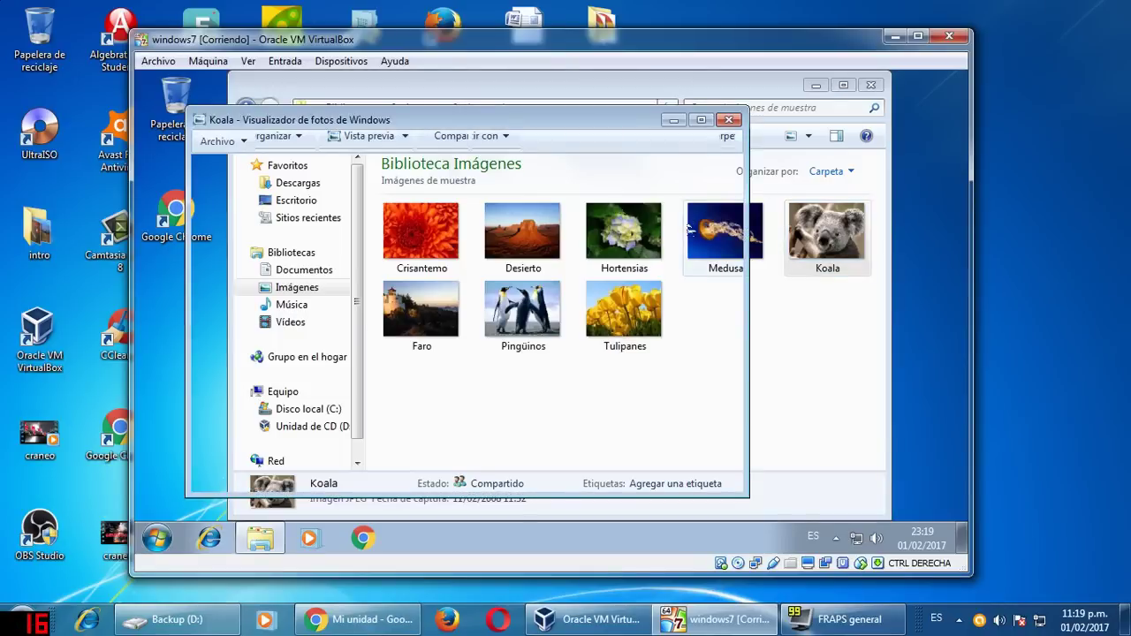
{"action": "left_click", "coordinate": [728, 119]}
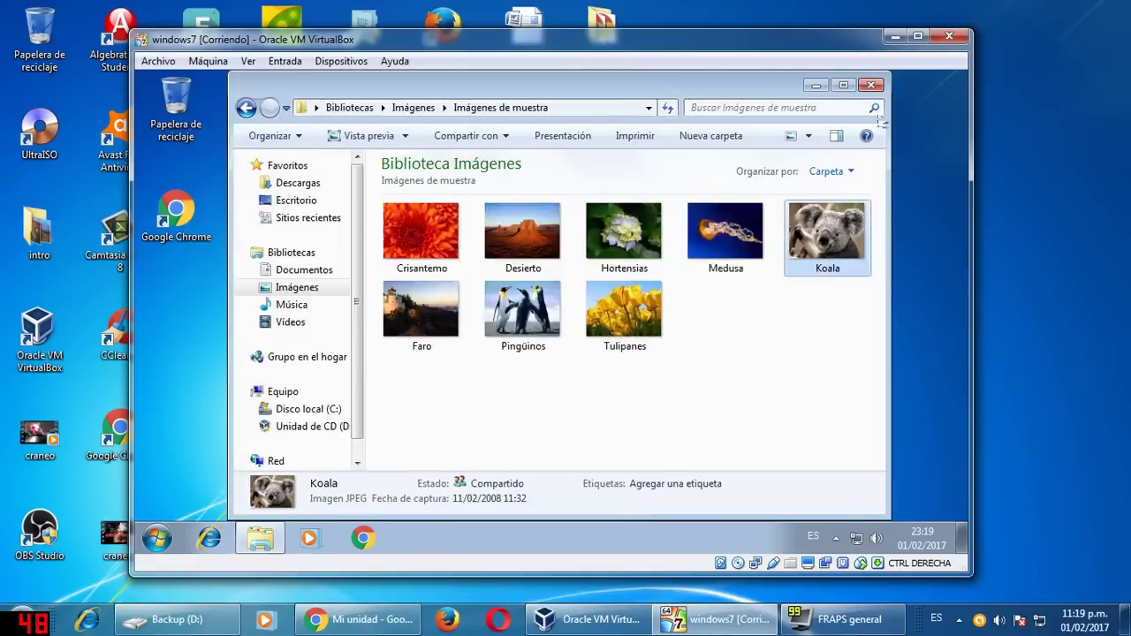
{"action": "left_click", "coordinate": [870, 85]}
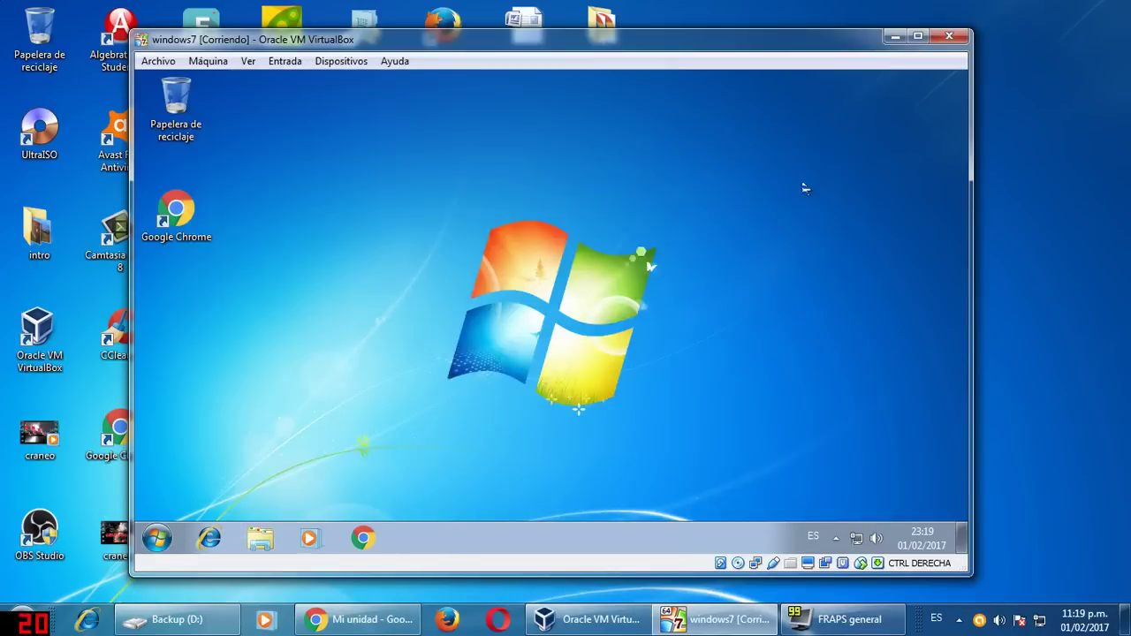